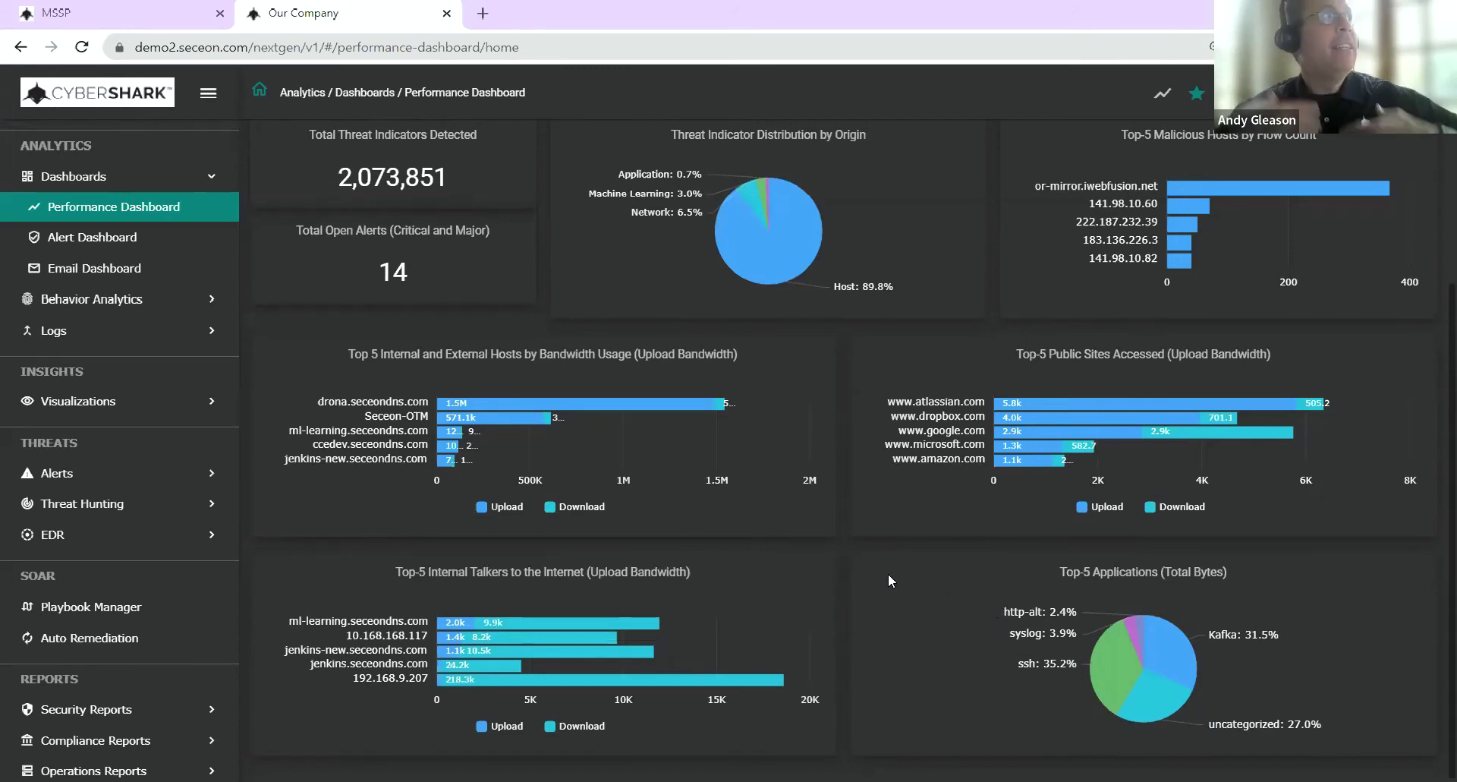
# Step: Open the list of critical and major open alerts from the Performance Dashboard
pyautogui.scroll(2, 889, 580)
pyautogui.scroll(2, 862, 584)
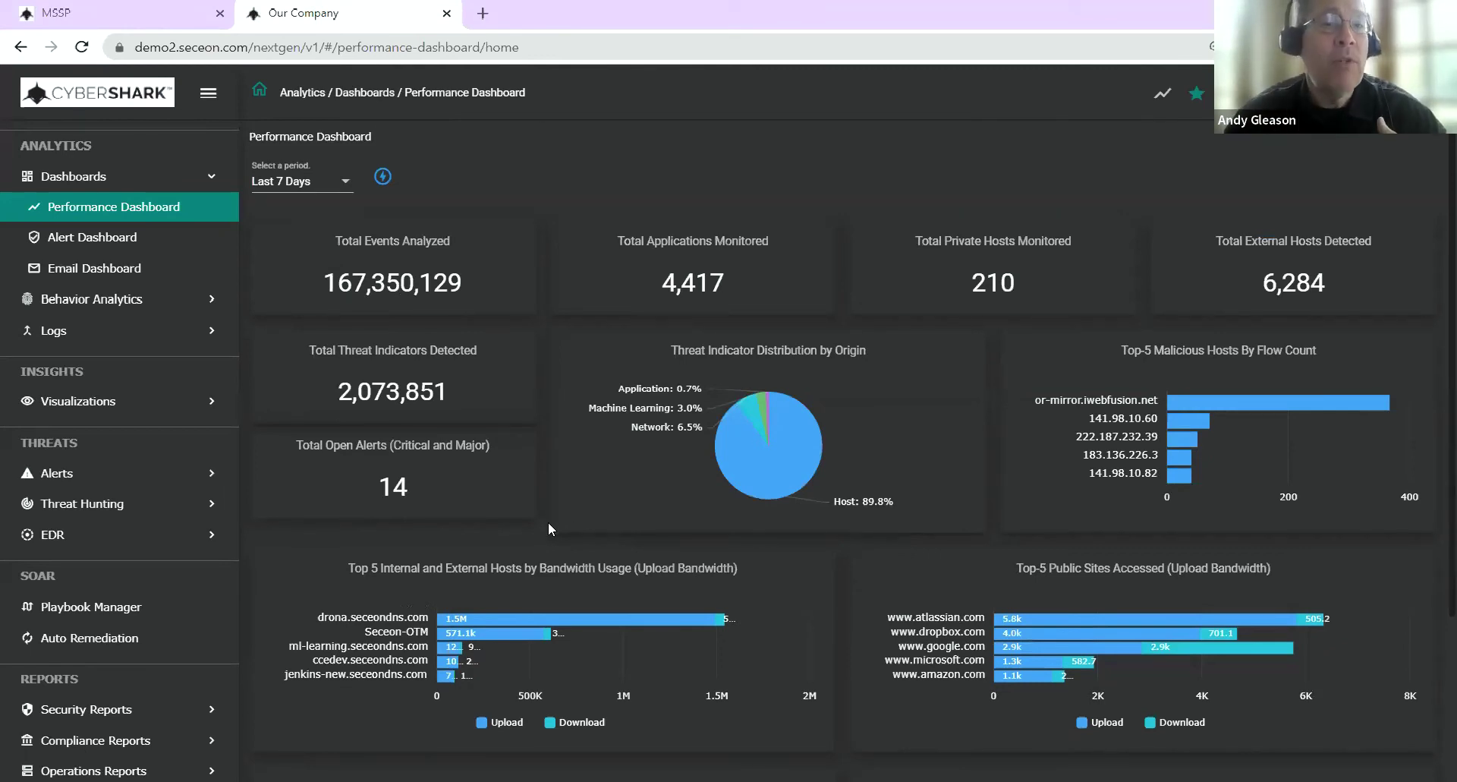
pyautogui.click(400, 495)
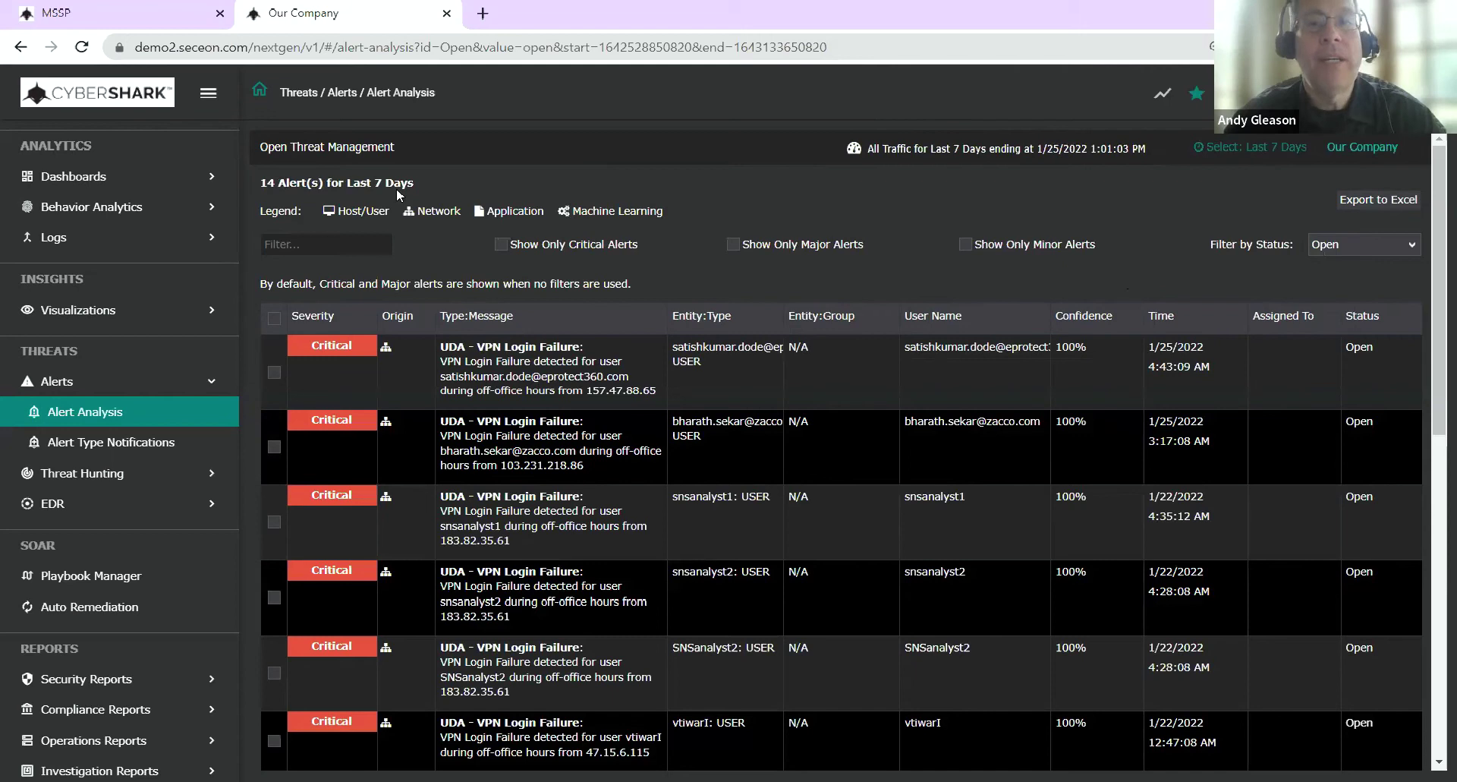
pyautogui.moveTo(416, 184); pyautogui.dragTo(258, 183)
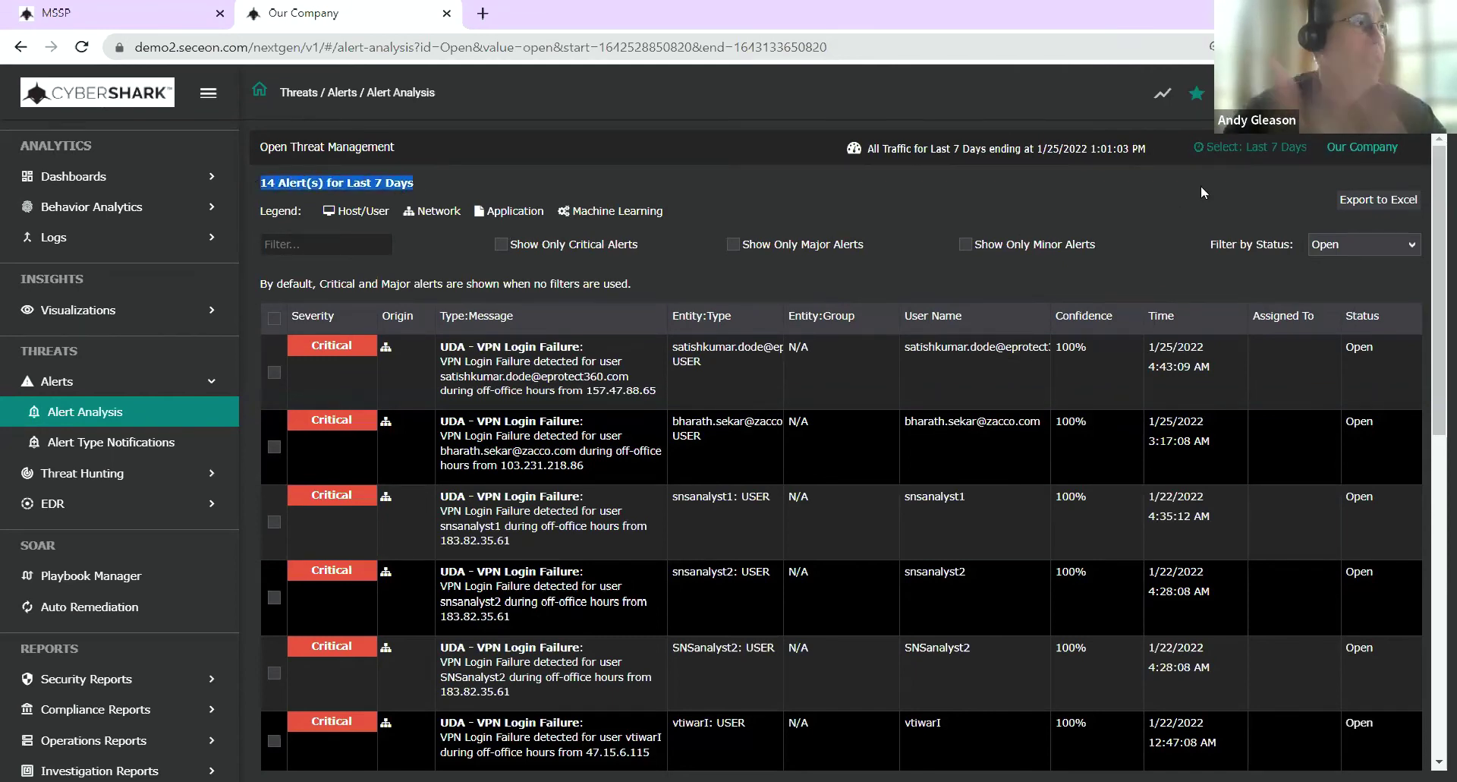
# Step: Set the alert list's time period to the last 15 days and collapse the time filter
pyautogui.click(1256, 156)
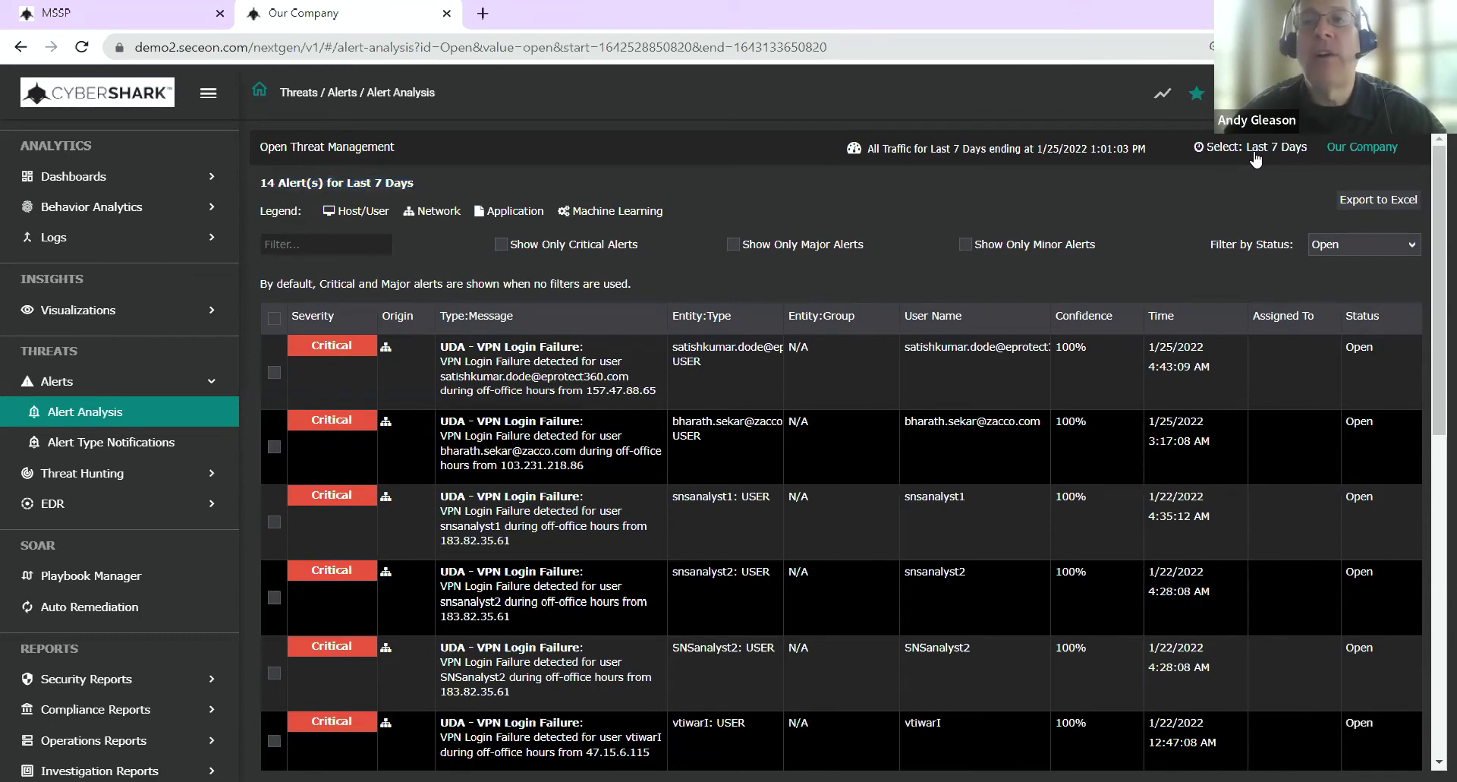
pyautogui.click(880, 221)
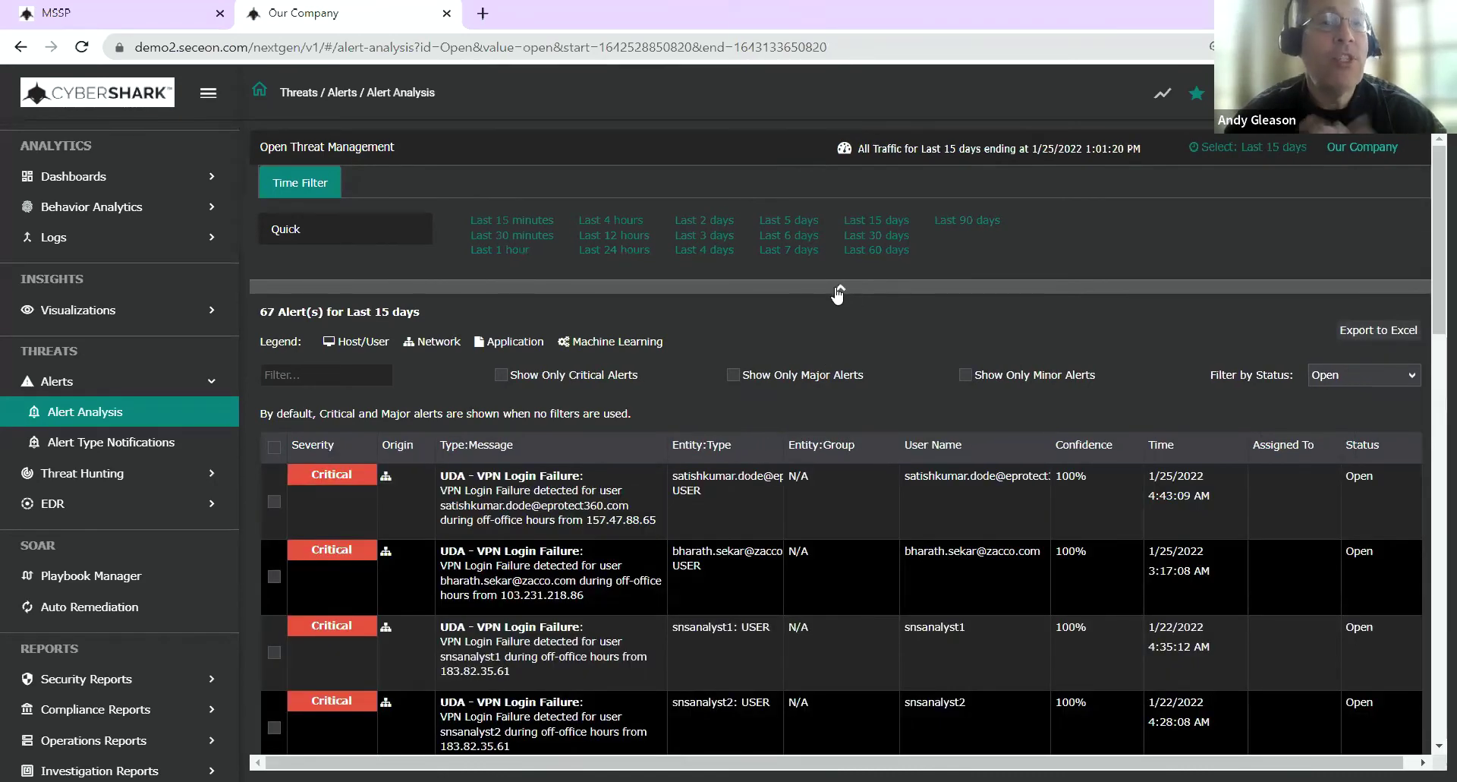
pyautogui.click(838, 289)
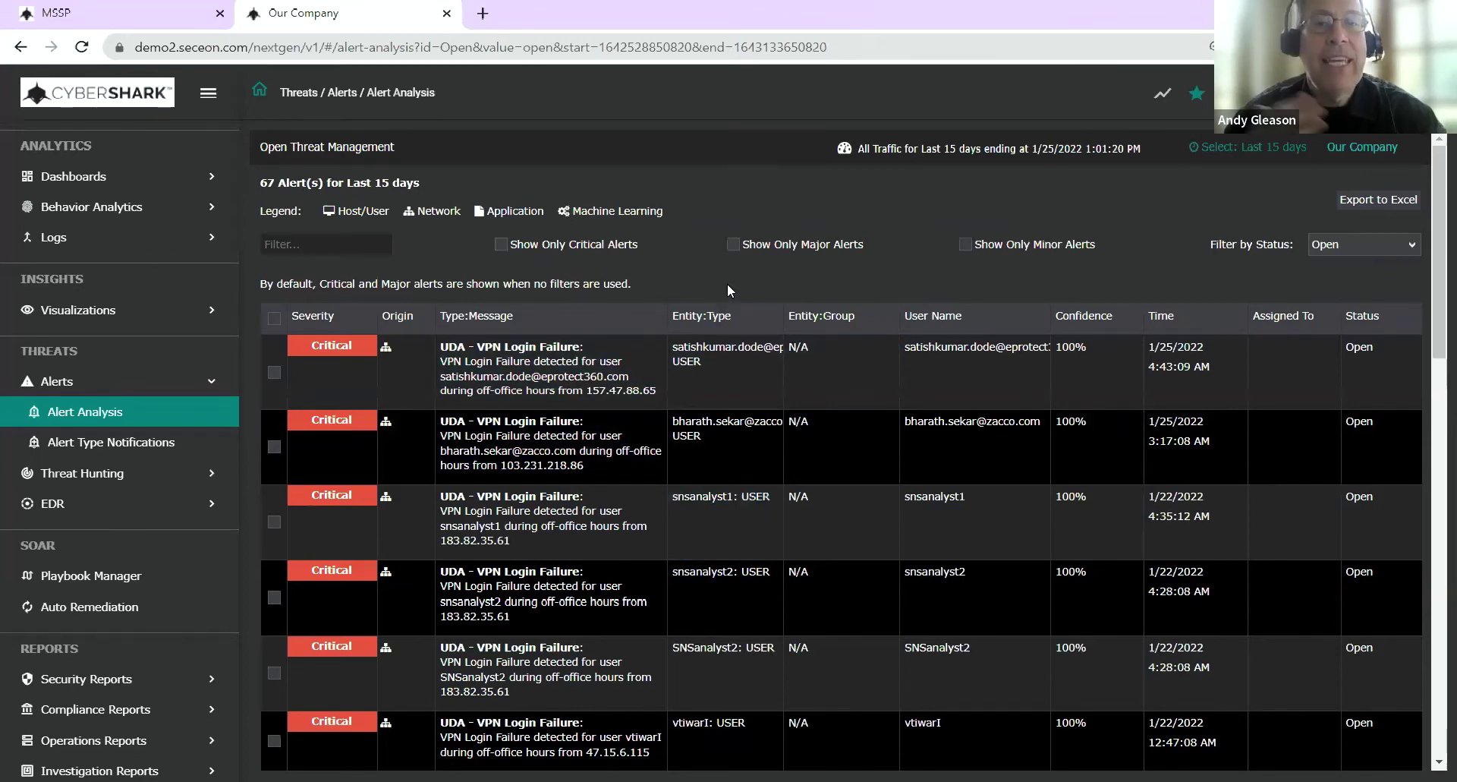
# Step: Set the alert list to show 50 rows per page
pyautogui.scroll(-2, 727, 284)
pyautogui.scroll(-2, 727, 284)
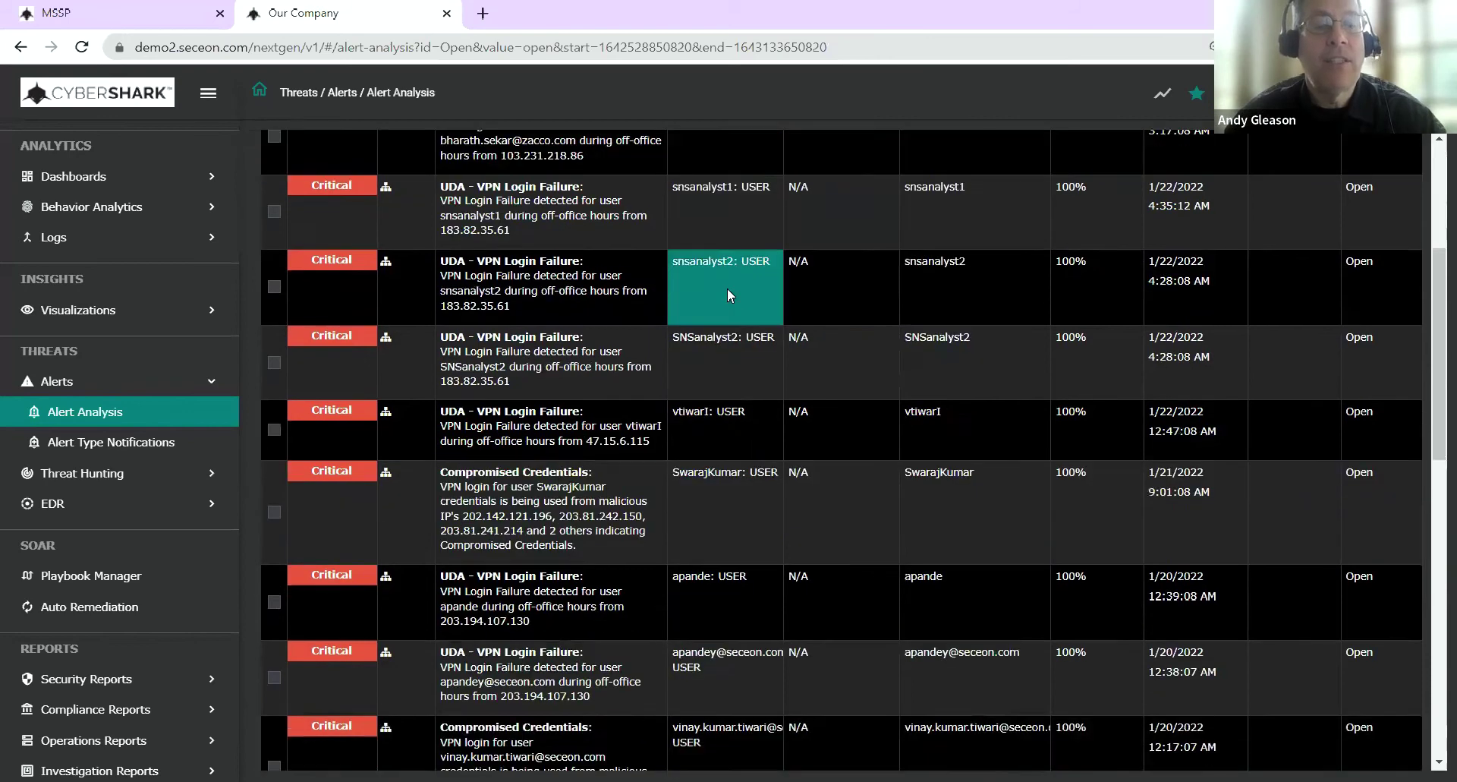
pyautogui.scroll(-6, 727, 289)
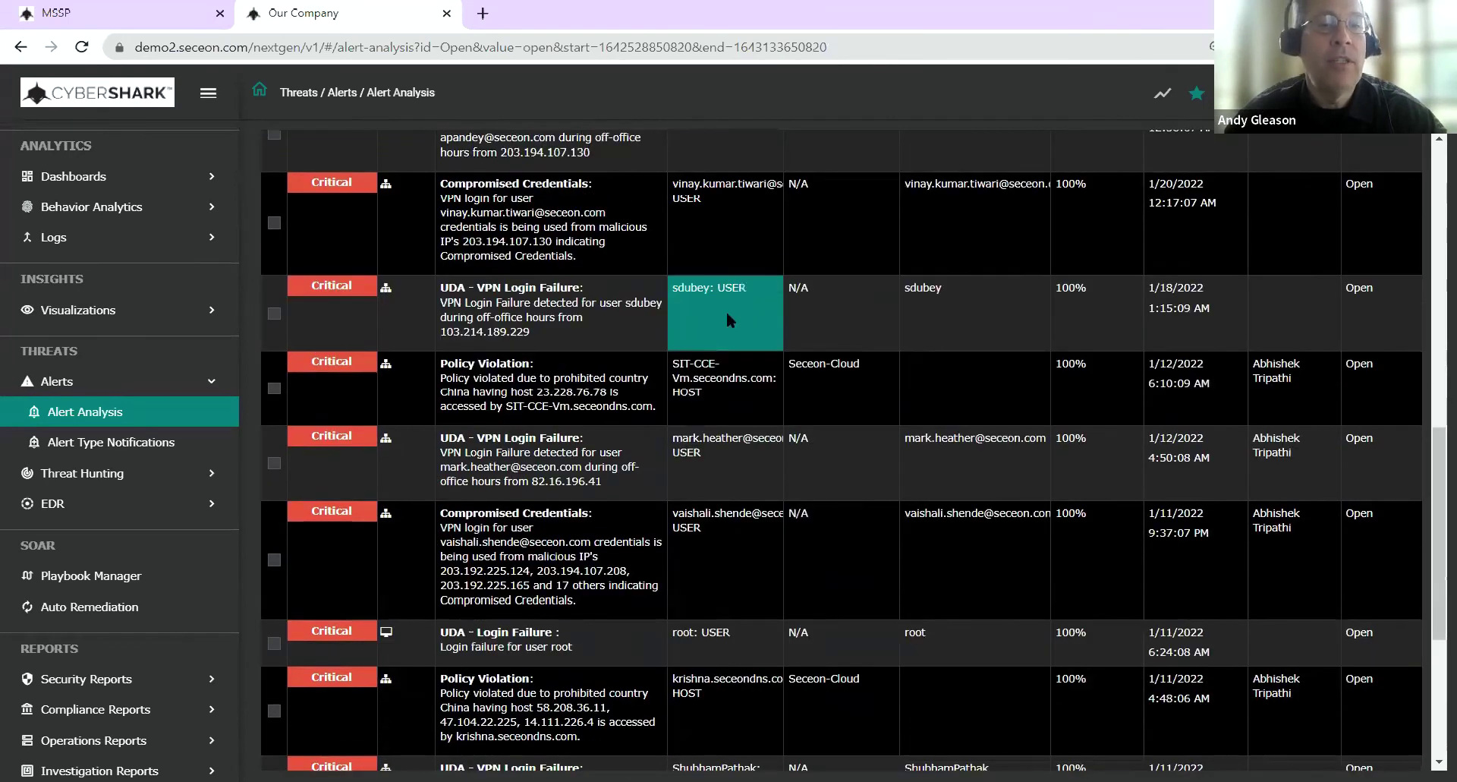
pyautogui.scroll(-4, 725, 308)
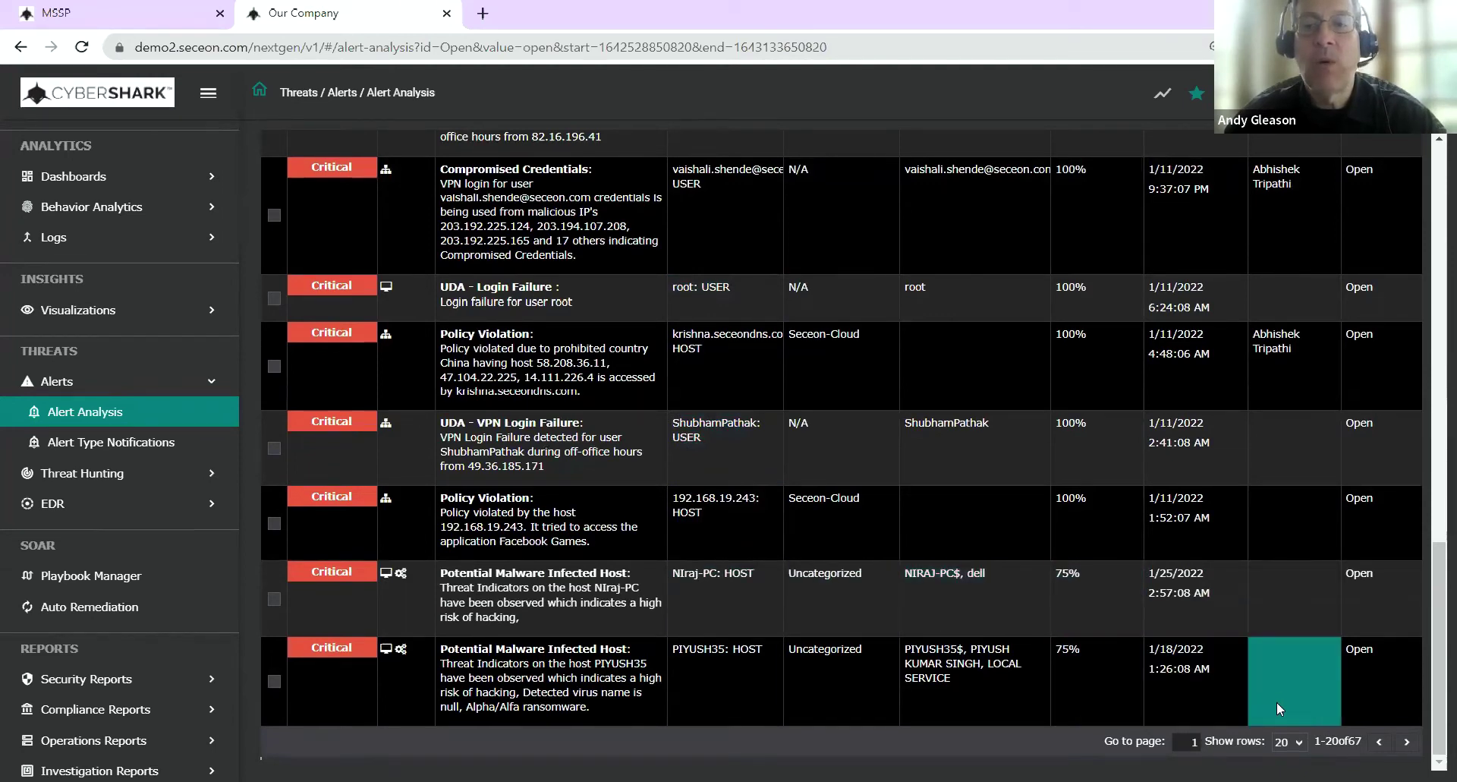
pyautogui.click(1288, 741)
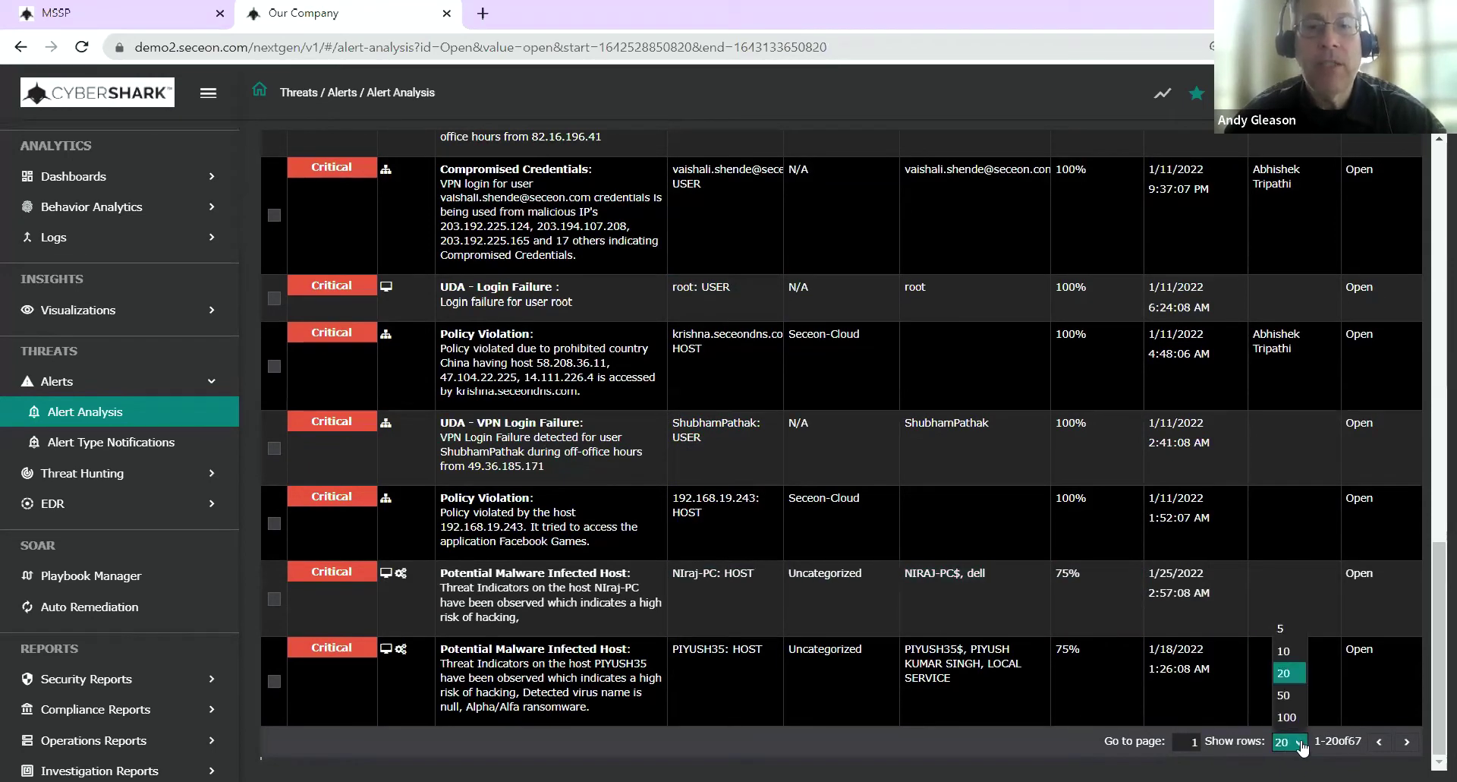
pyautogui.click(1288, 695)
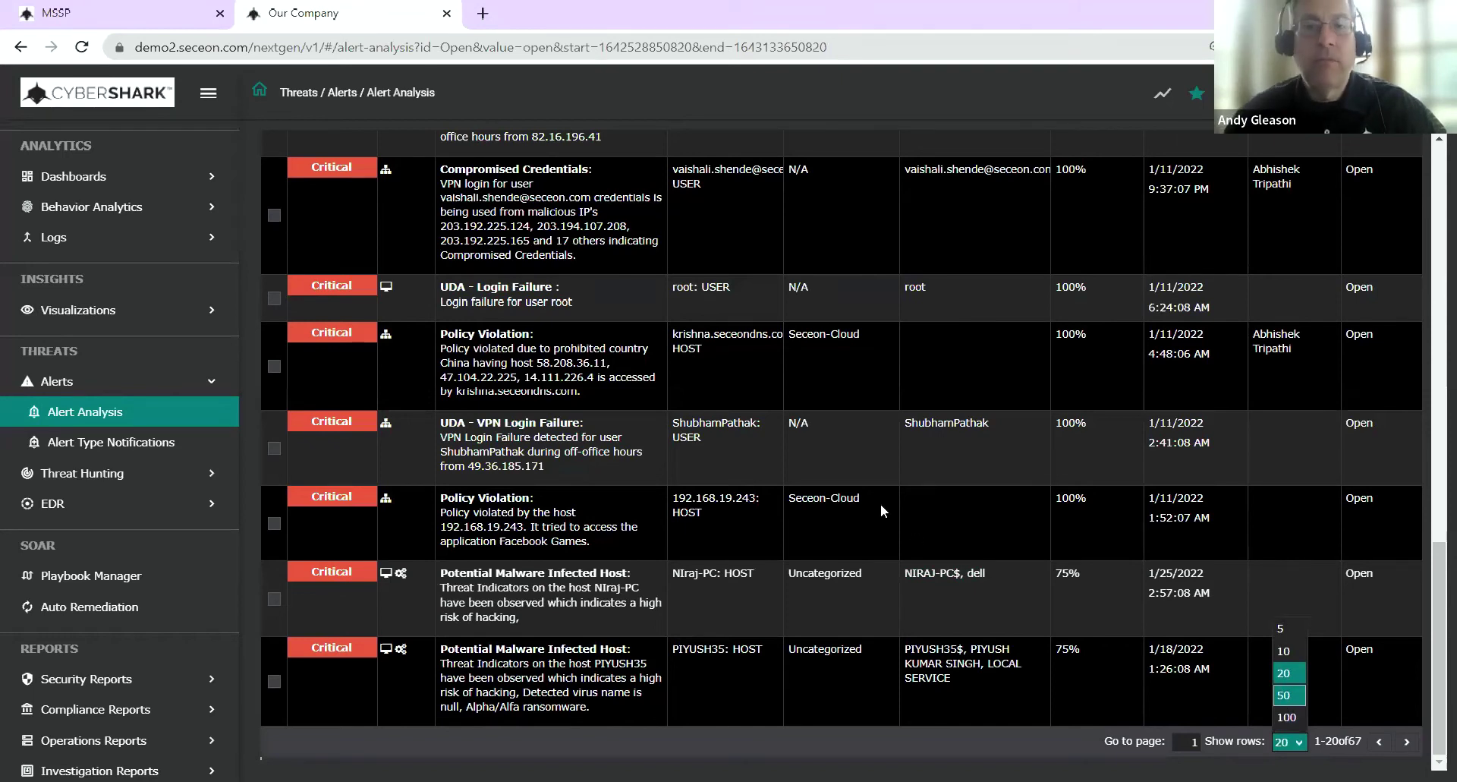
# Step: Open the critical Potential Malware Infected Host alert dated 1/13/2022 1:59:08 AM
pyautogui.scroll(1, 736, 621)
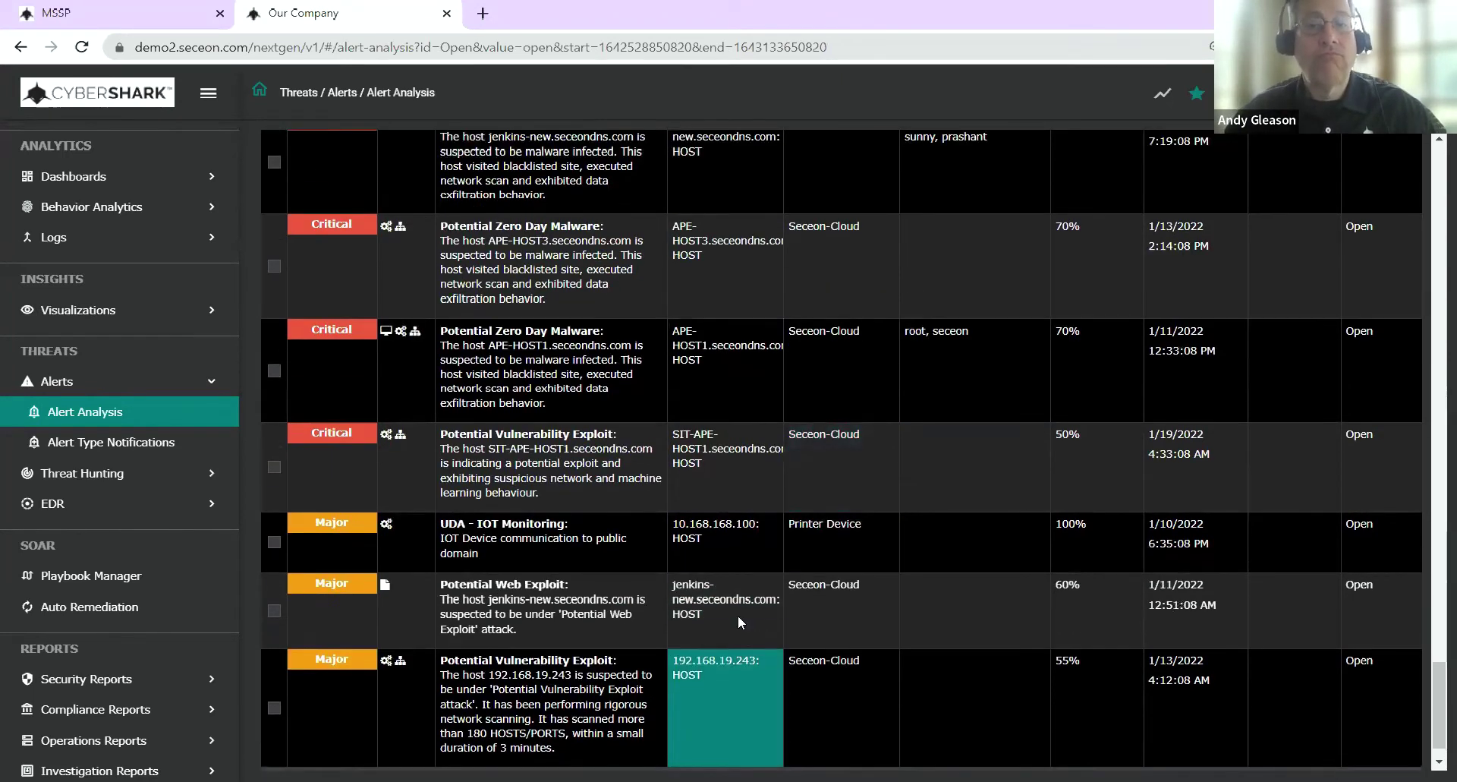
pyautogui.scroll(6, 740, 582)
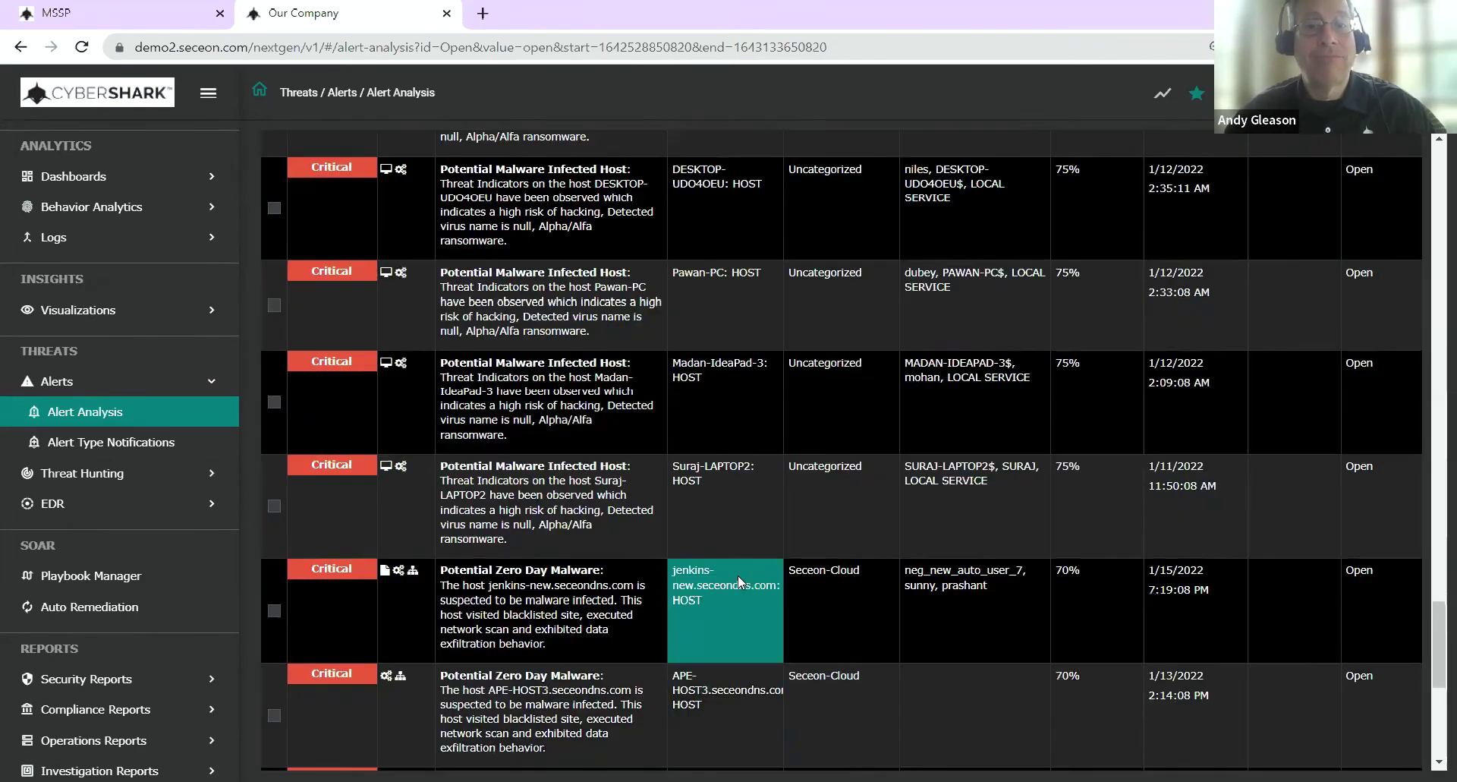
pyautogui.scroll(5, 739, 582)
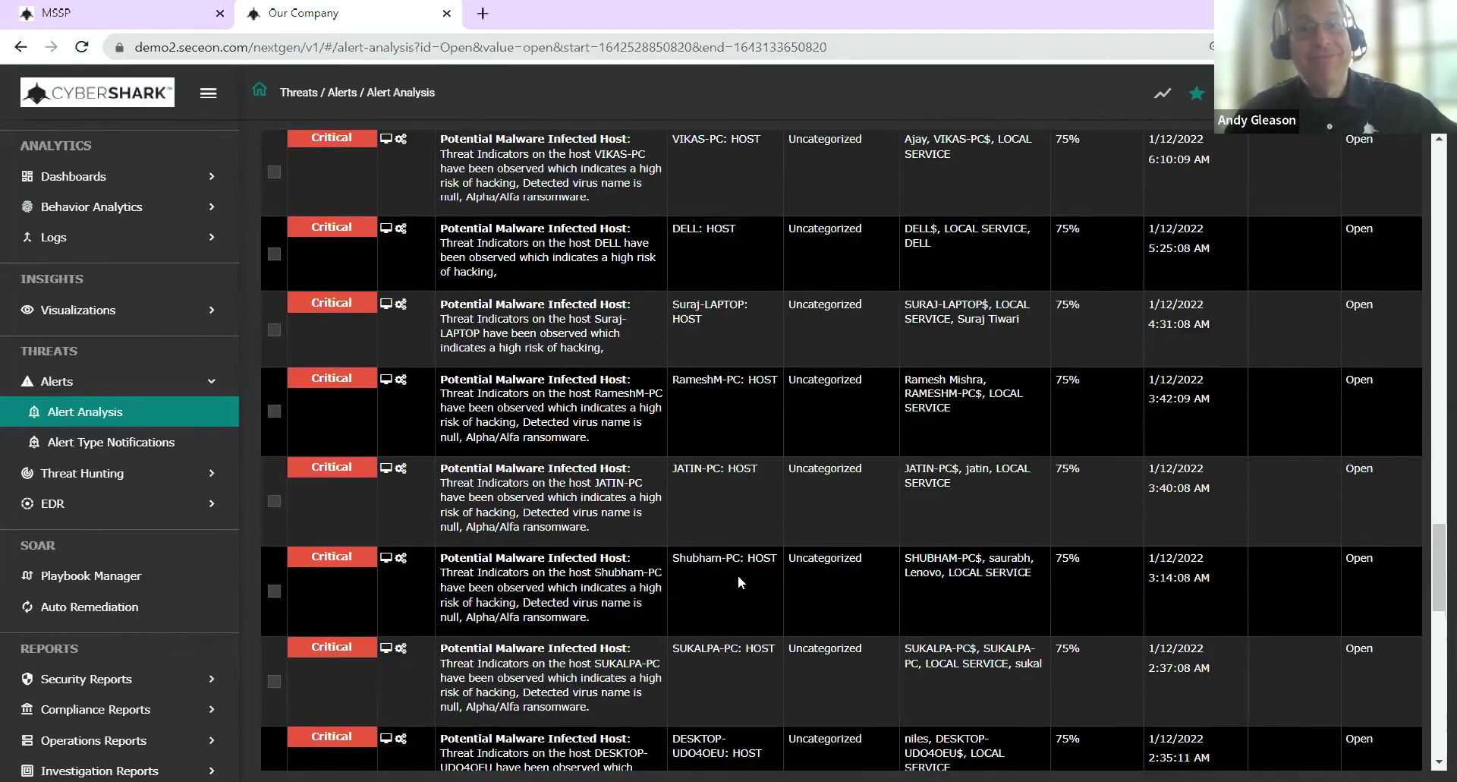
pyautogui.scroll(4, 737, 577)
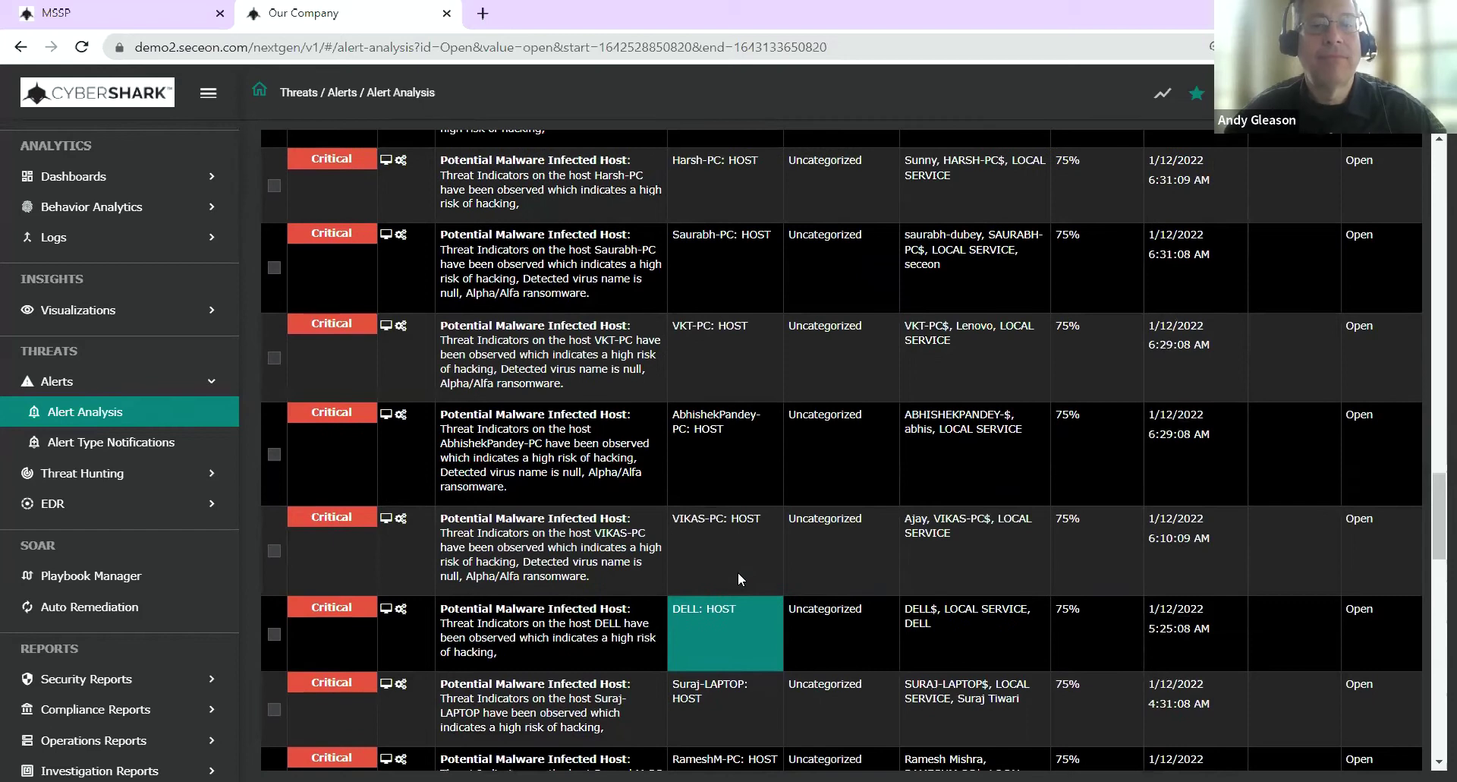
pyautogui.scroll(5, 738, 577)
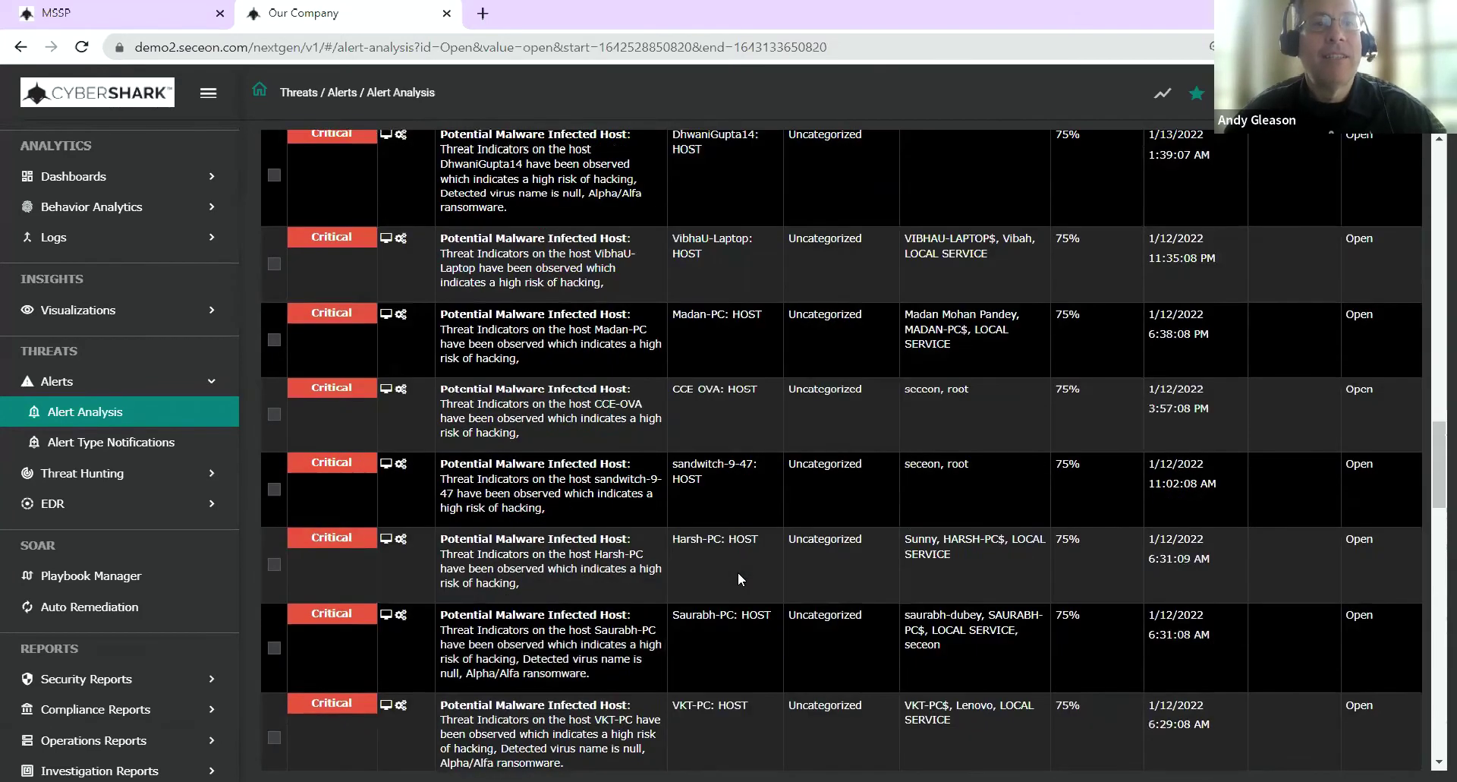
pyautogui.scroll(4, 737, 577)
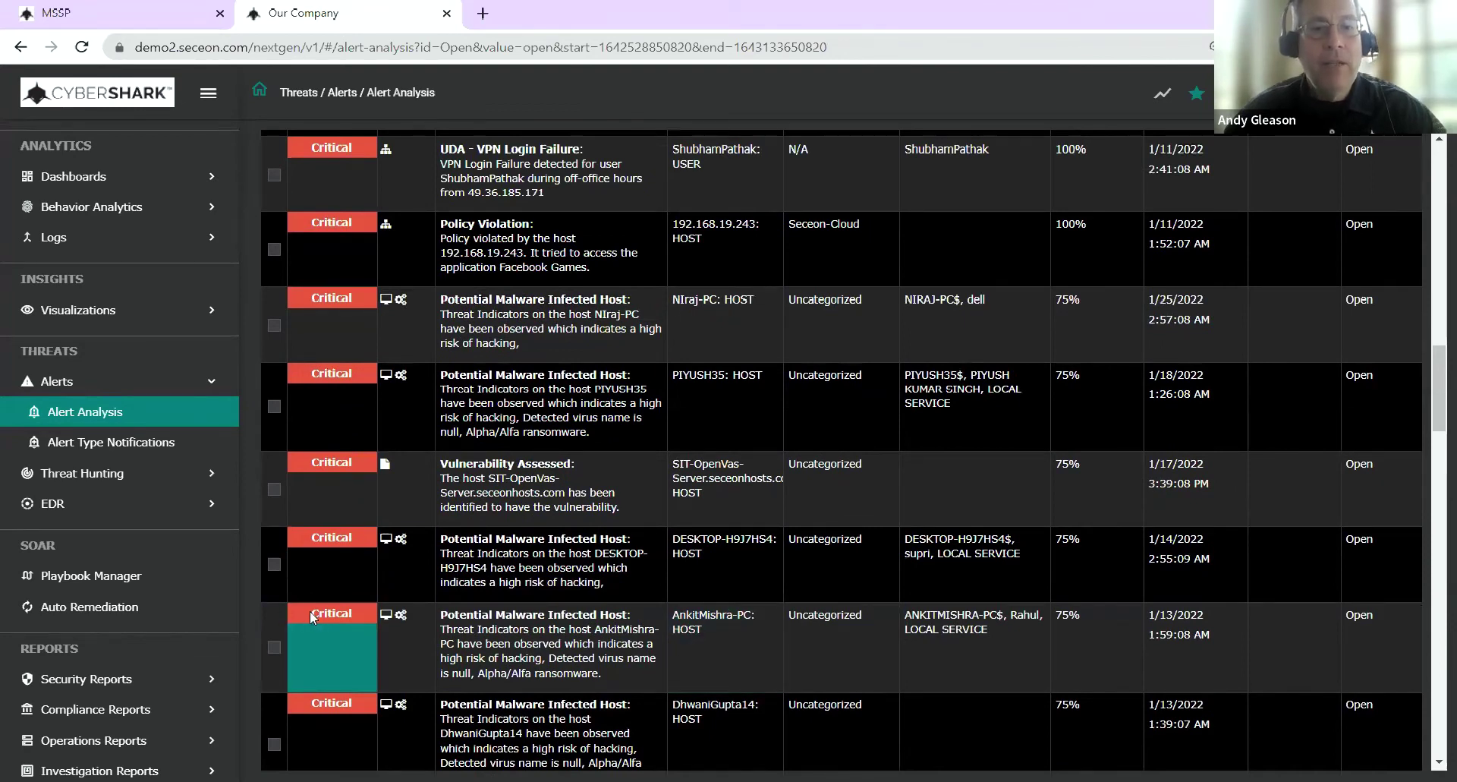
pyautogui.click(311, 619)
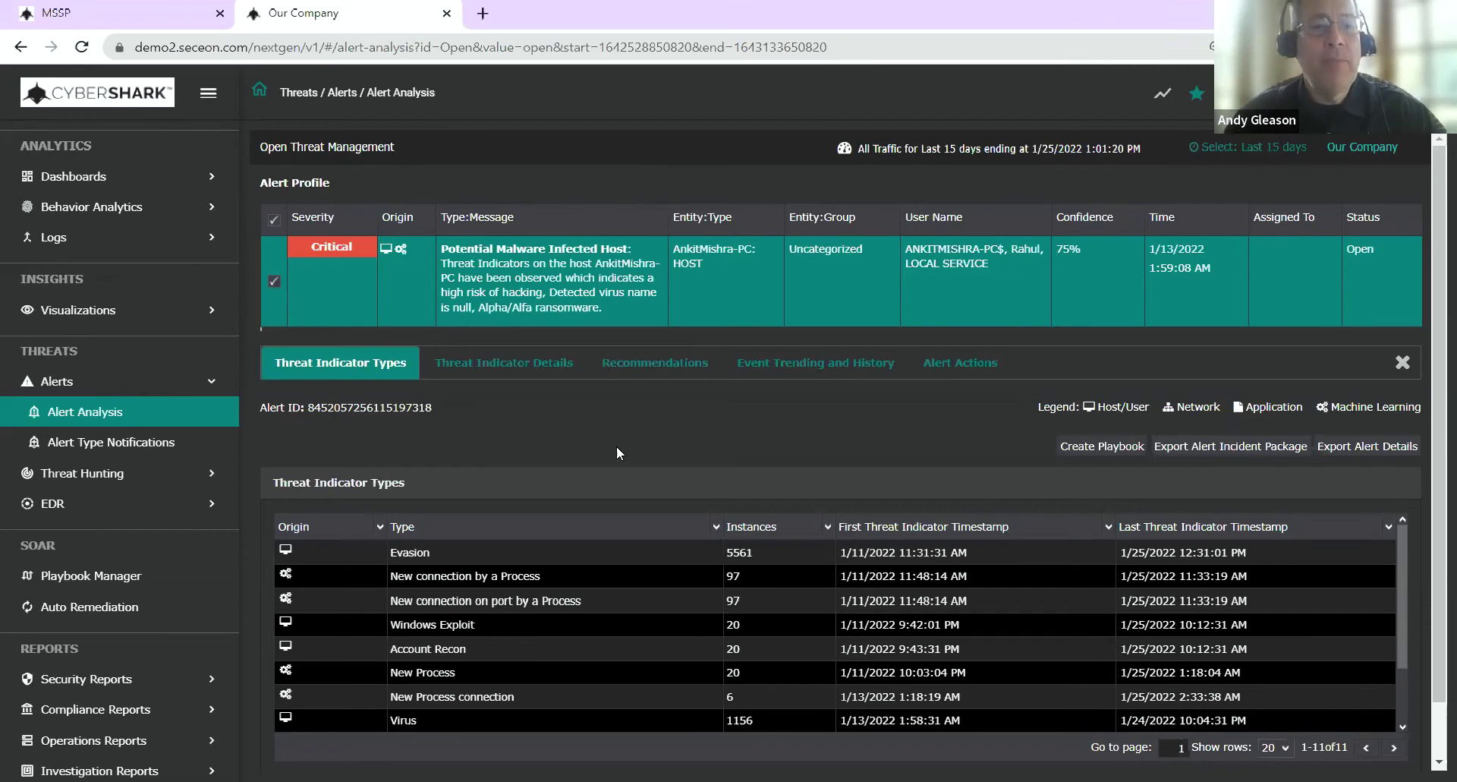
# Step: Examine the alert's threat indicator types, their instance counts, and first and last timestamps
pyautogui.click(407, 581)
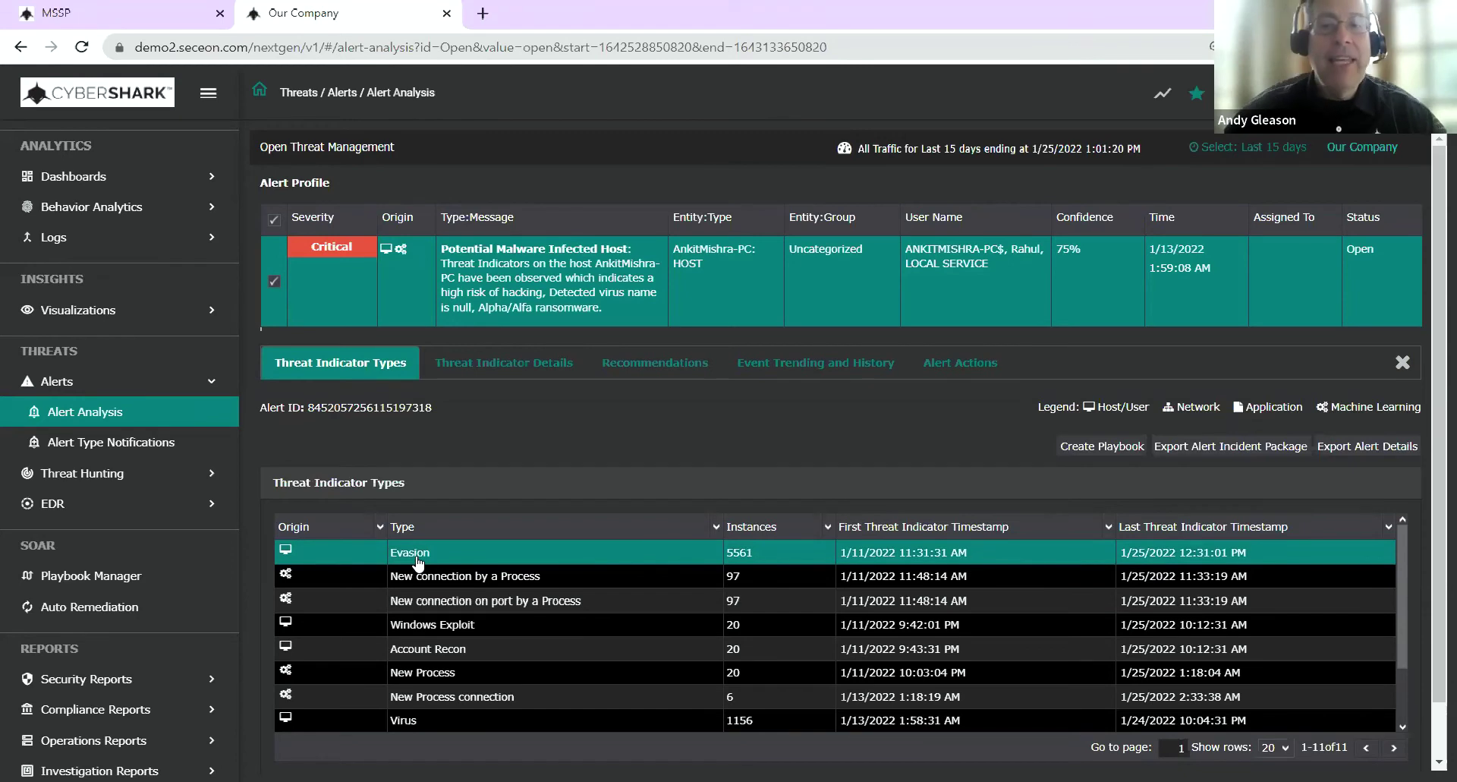
pyautogui.click(420, 580)
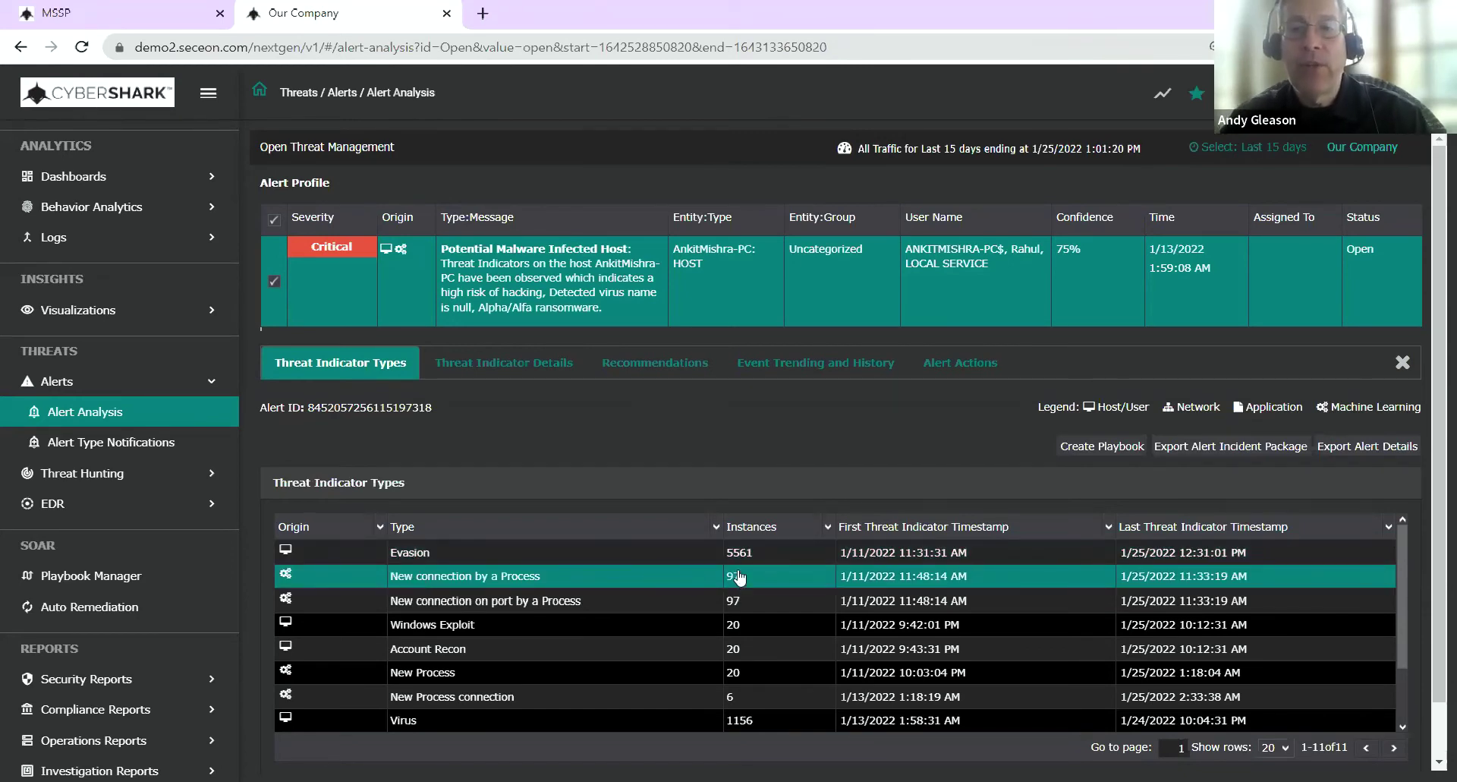
pyautogui.click(867, 561)
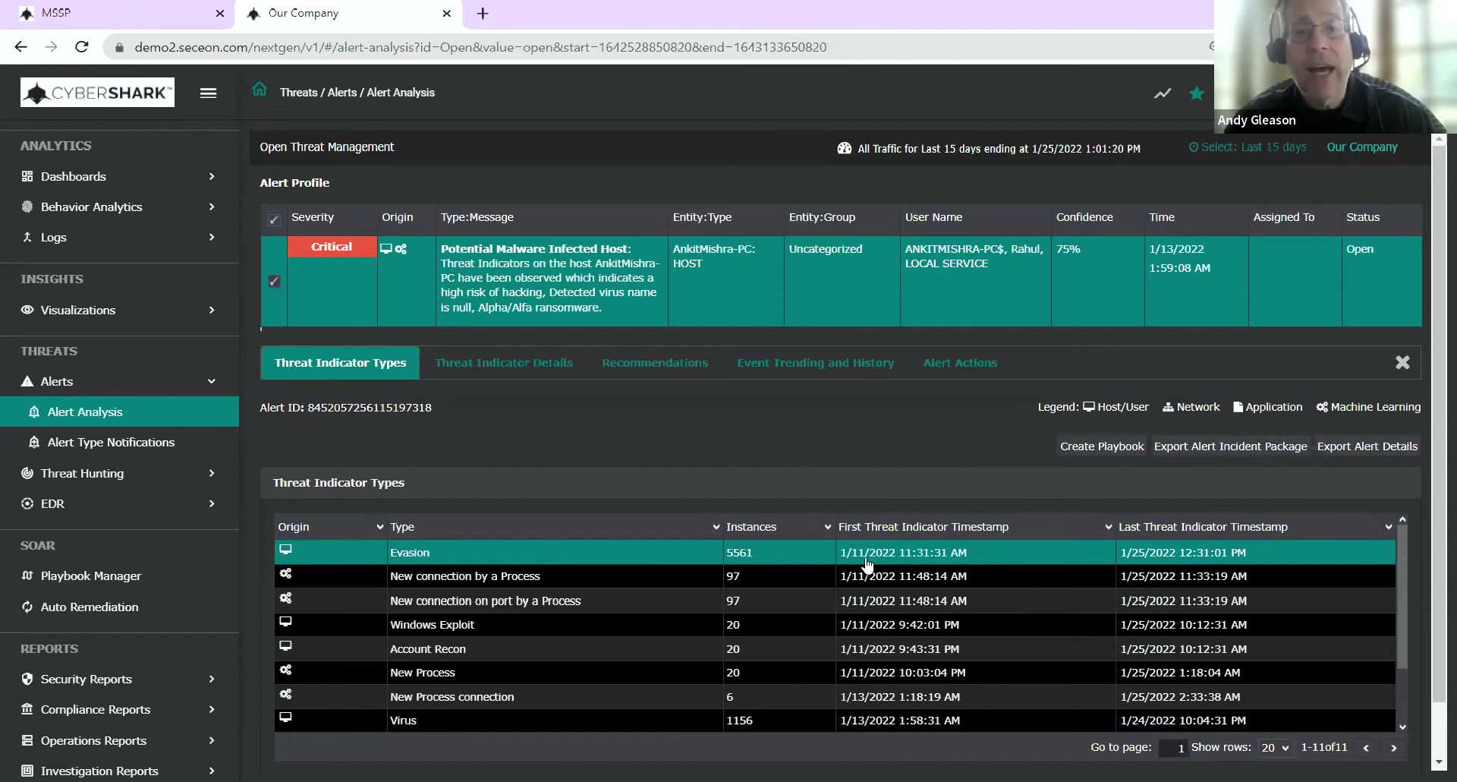
pyautogui.click(868, 582)
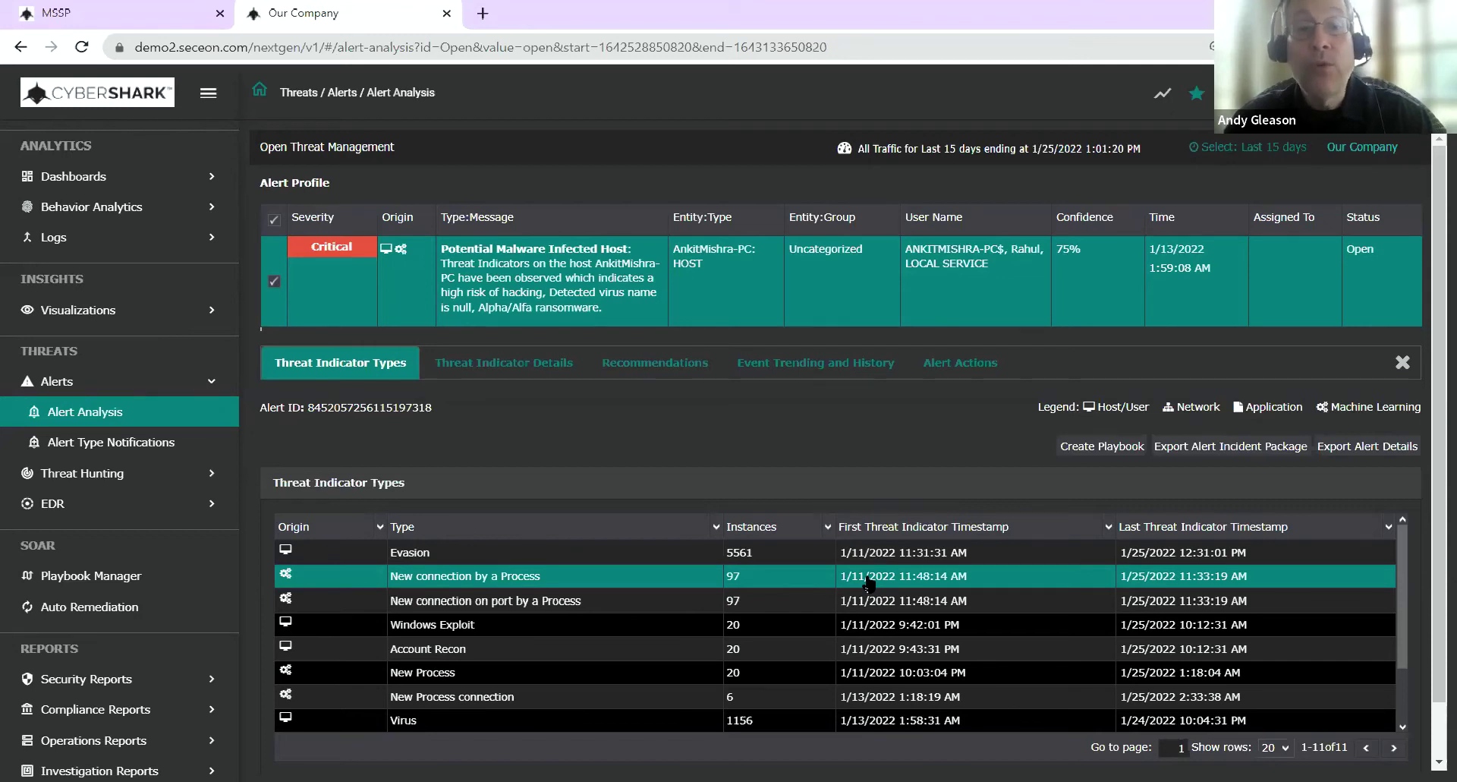
pyautogui.click(873, 581)
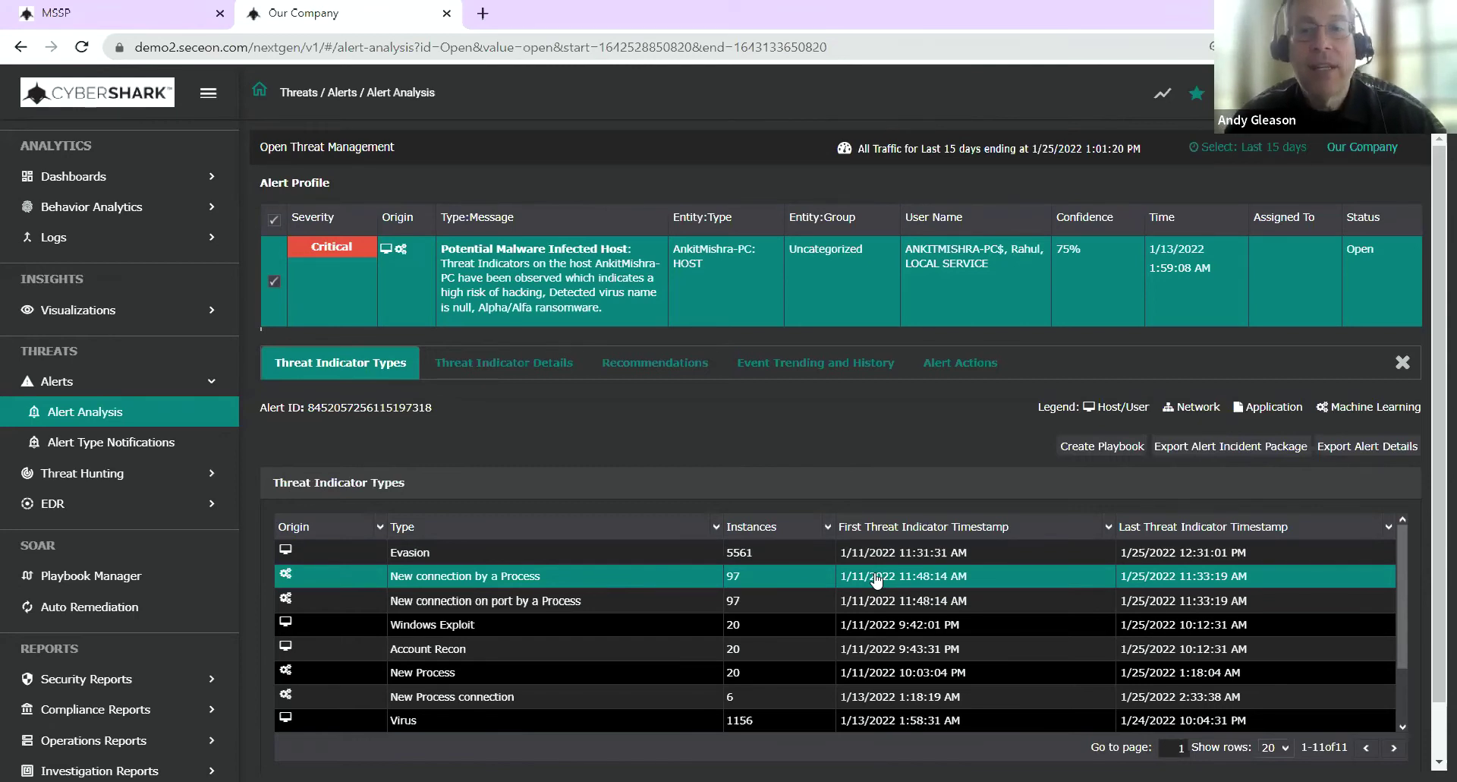
pyautogui.click(876, 599)
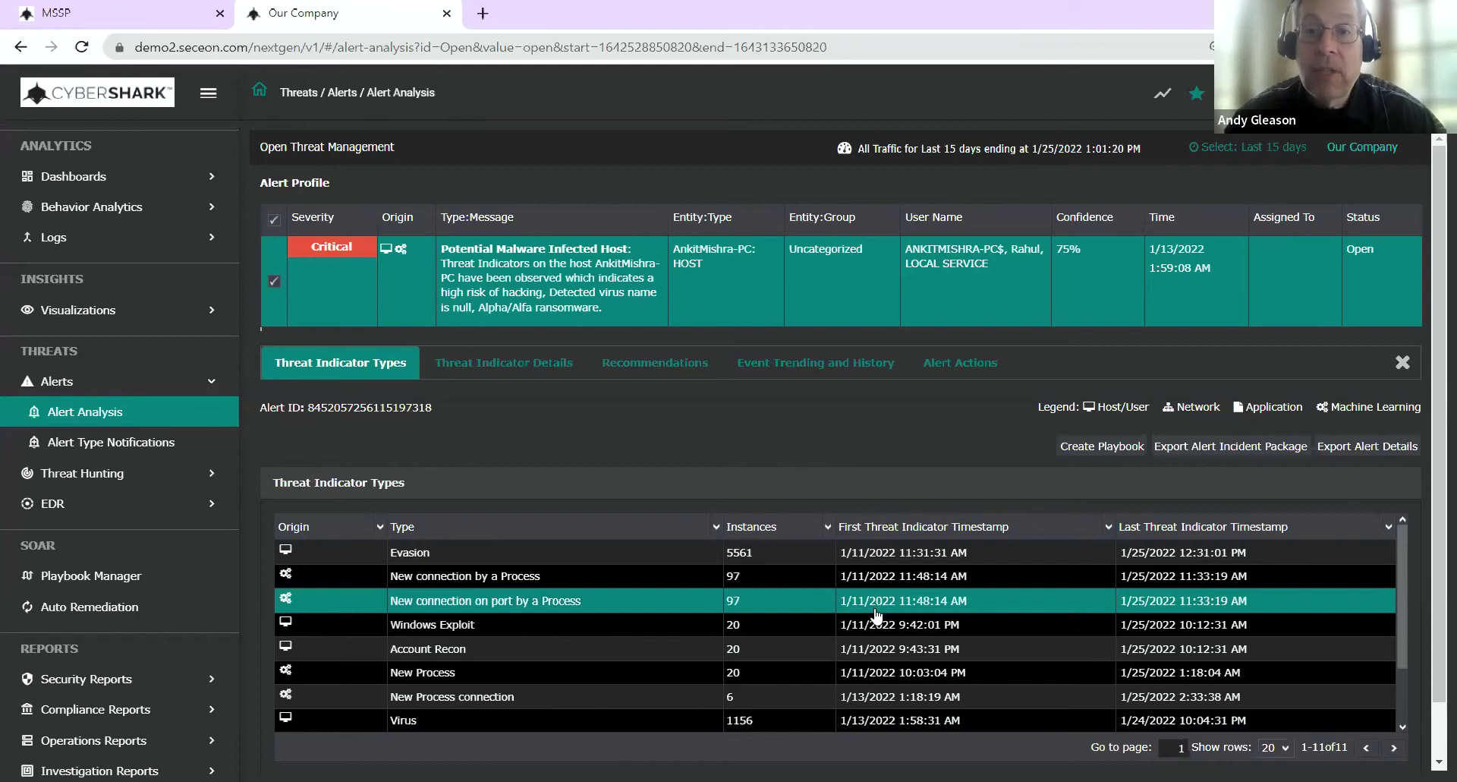
pyautogui.click(876, 629)
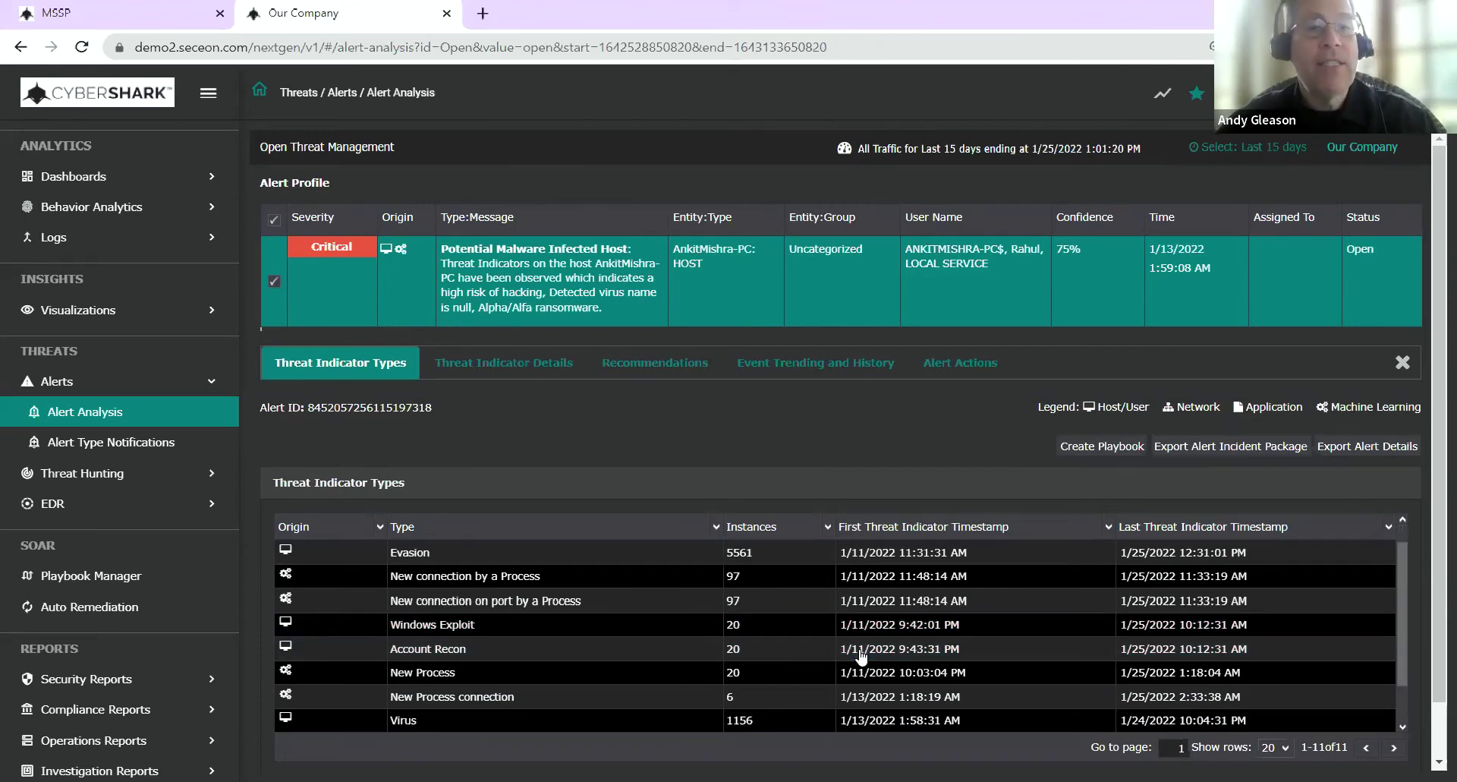
pyautogui.scroll(-1, 862, 656)
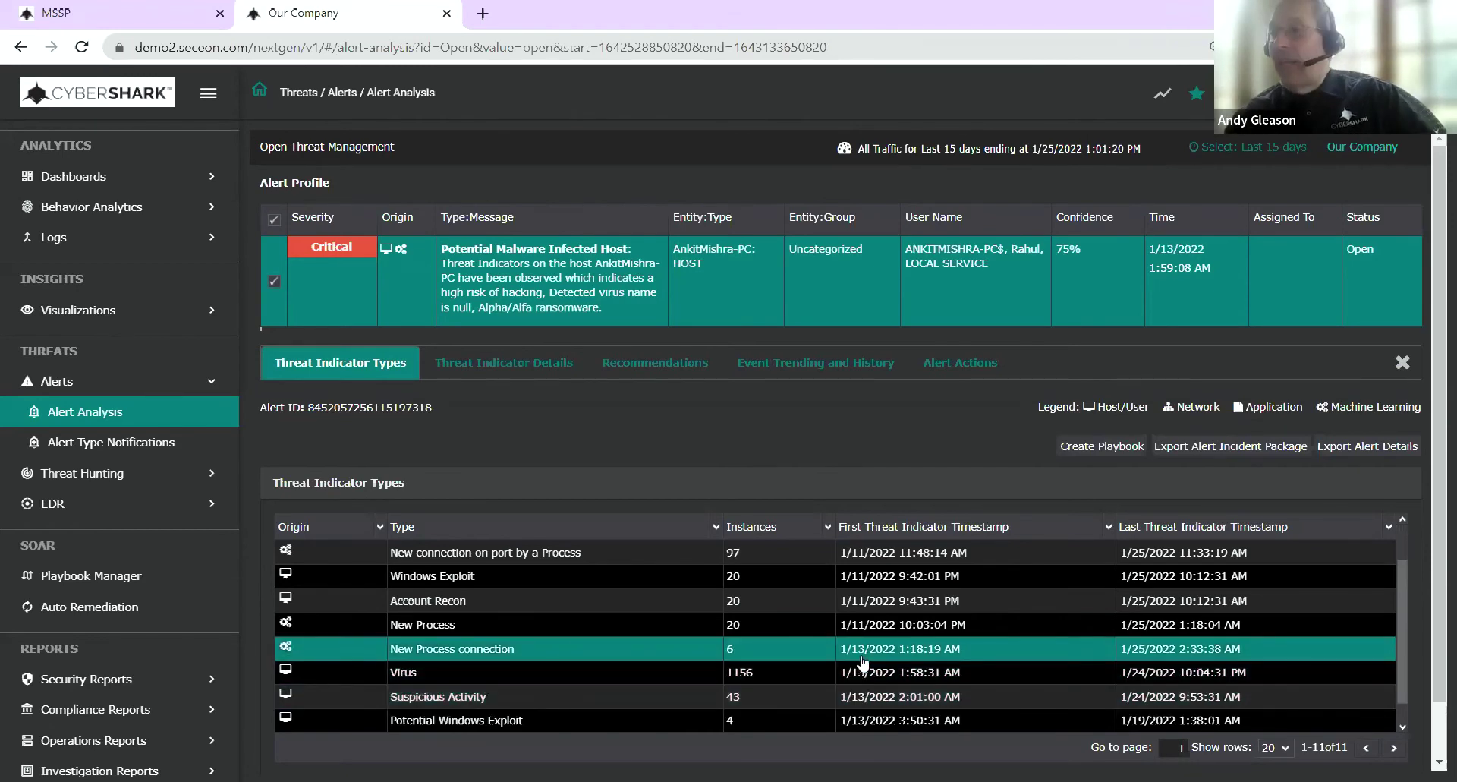
pyautogui.scroll(1, 862, 667)
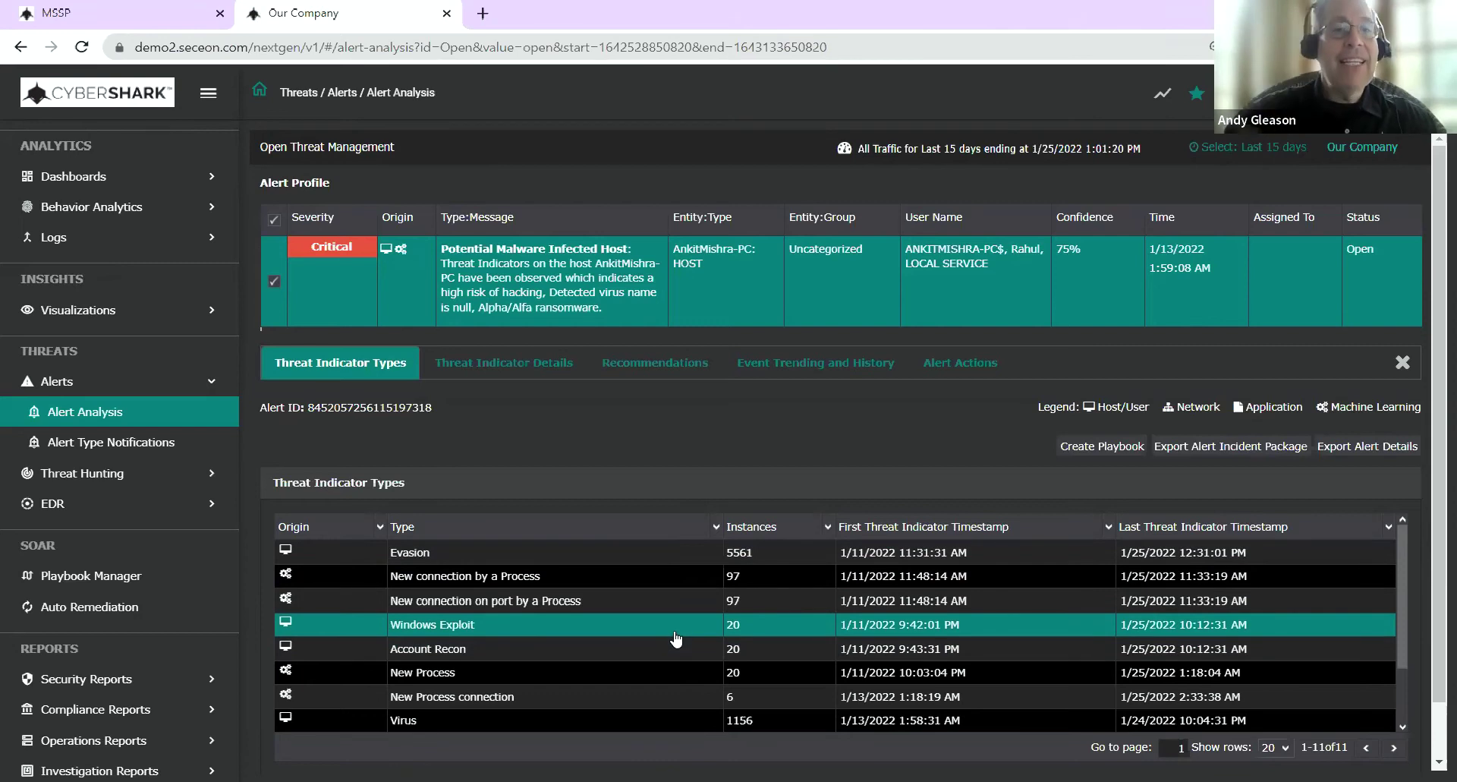
# Step: Open the Windows Exploit indicator's details and show the full event record from 1/25/2022 12:23:01 AM
pyautogui.click(470, 632)
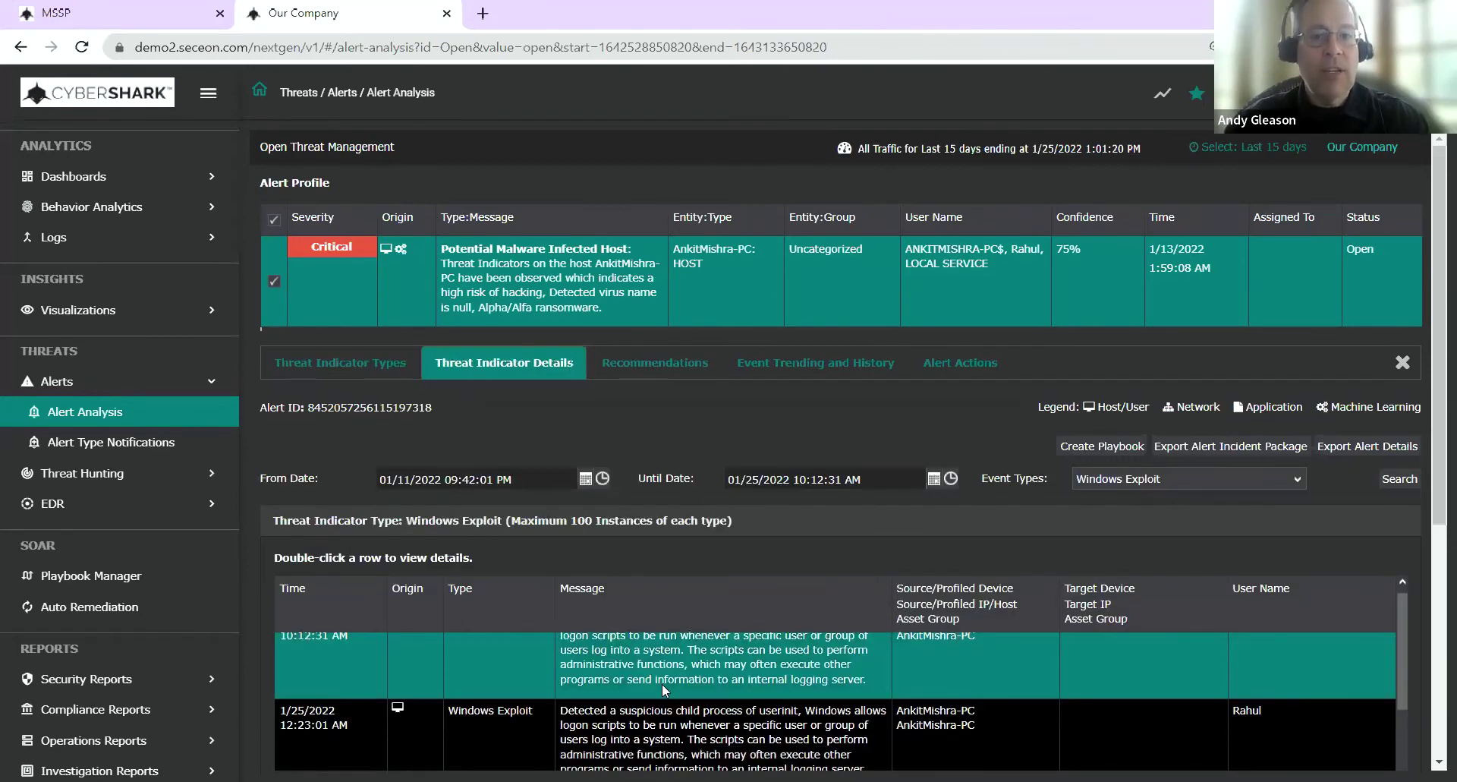
pyautogui.click(581, 721)
pyautogui.doubleClick(585, 721)
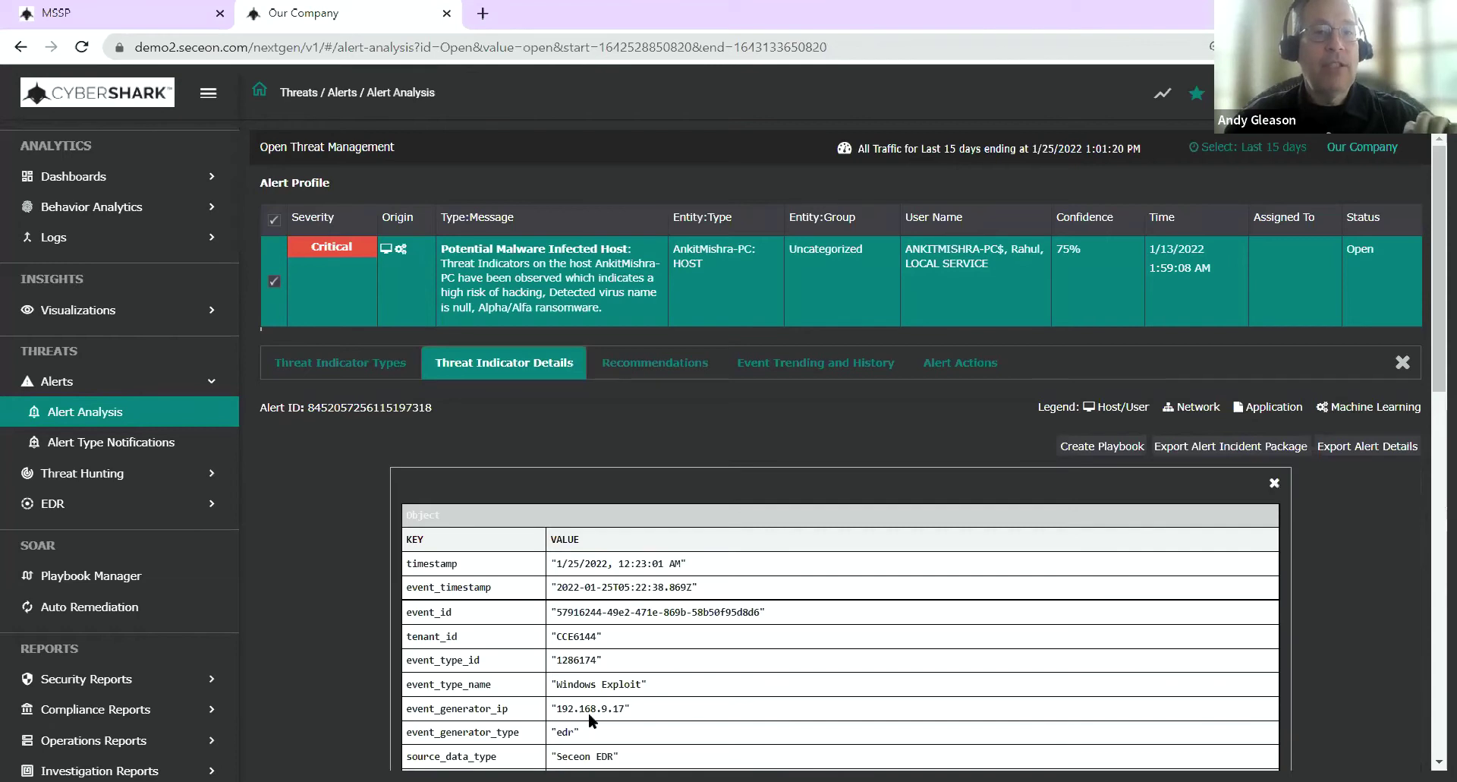
# Step: Examine the event record's message, user, process and risk fields down to the MITRE technique IDs
pyautogui.scroll(-5, 740, 645)
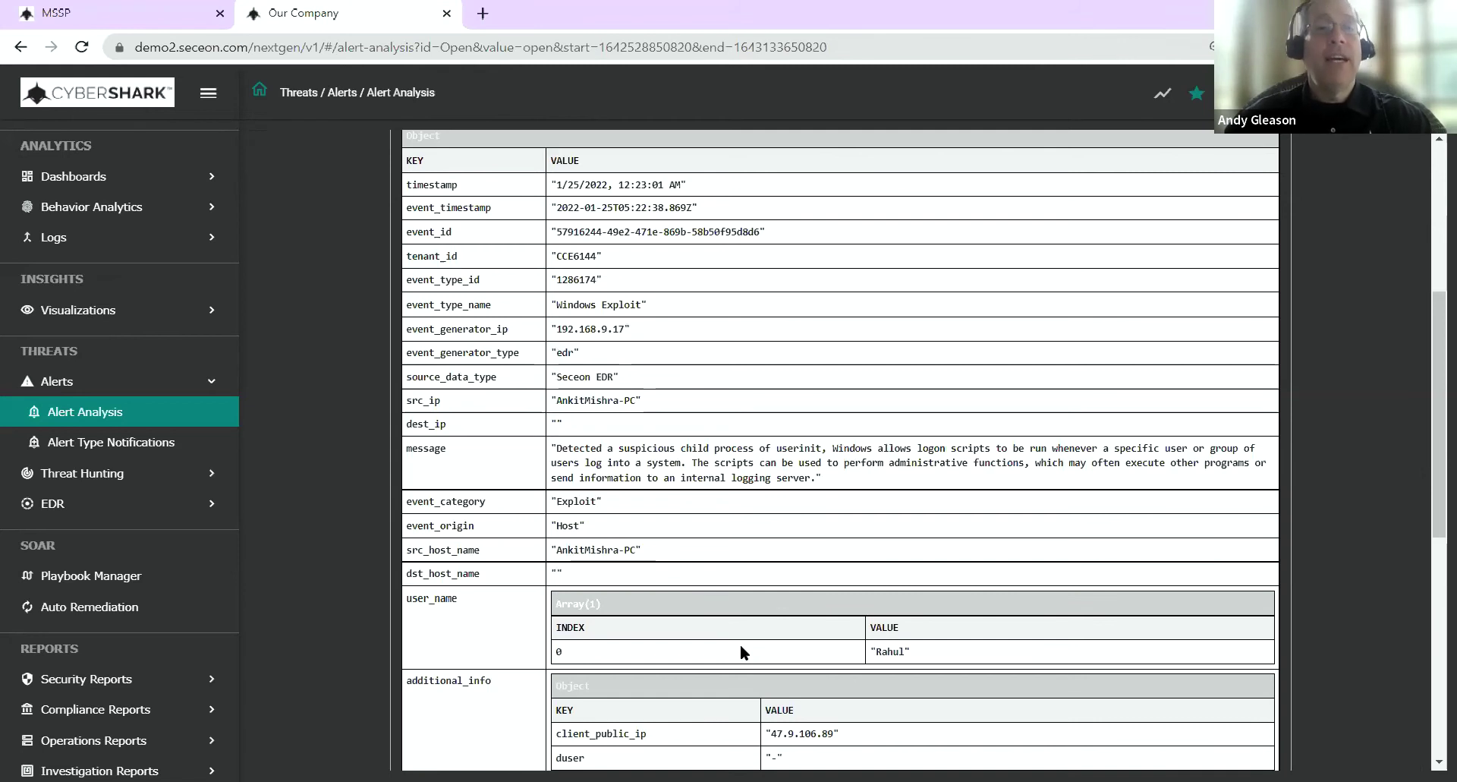
pyautogui.scroll(-1, 740, 646)
pyautogui.scroll(-4, 741, 646)
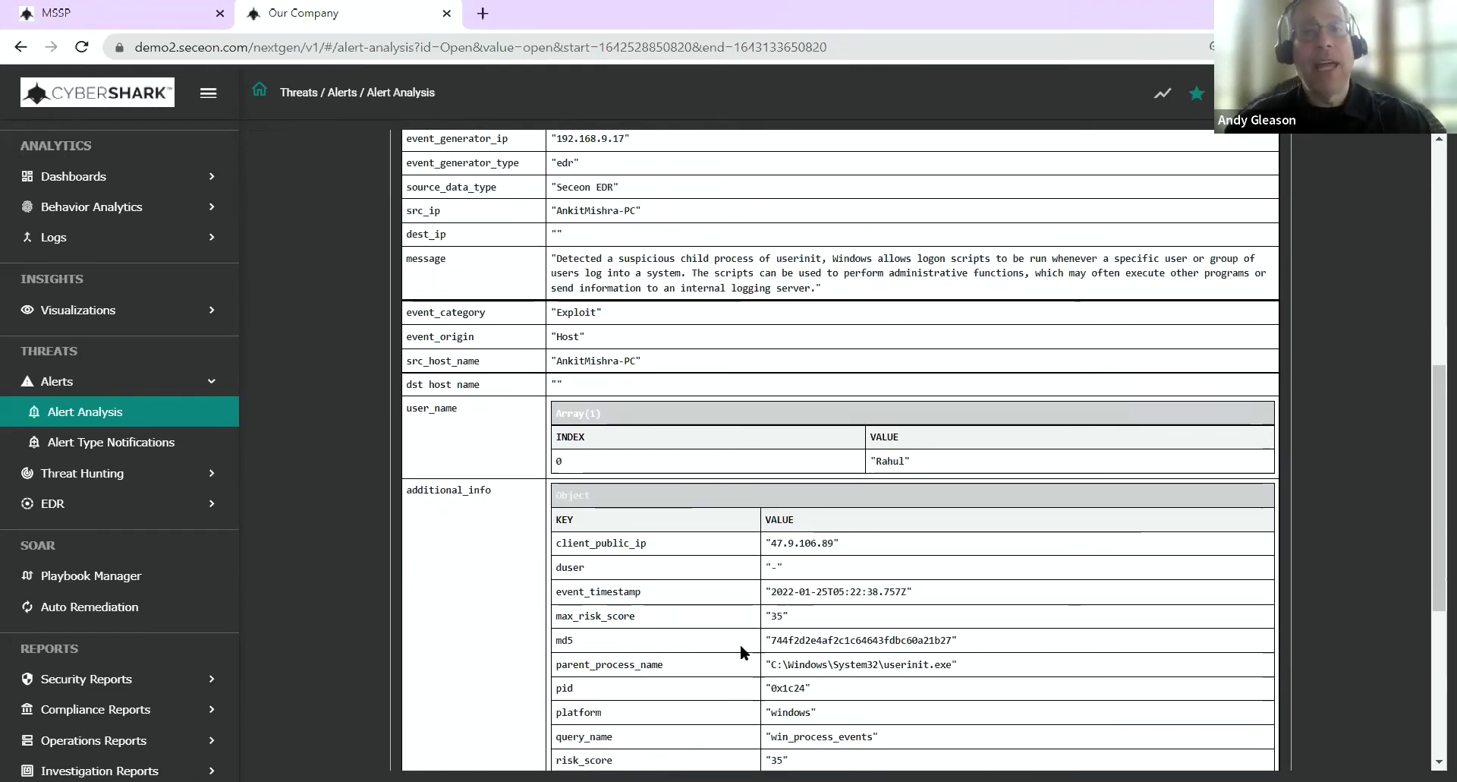
pyautogui.scroll(-1, 741, 646)
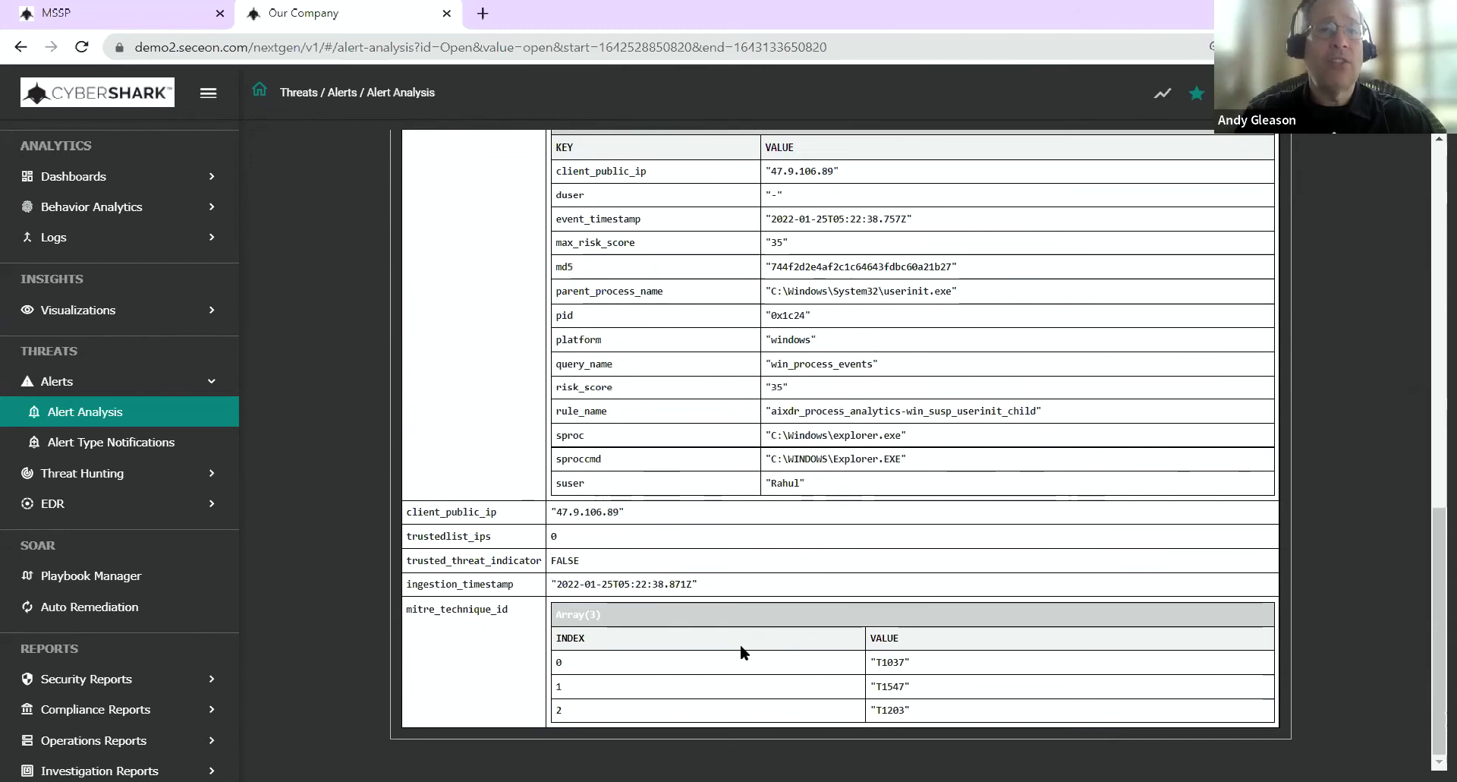
pyautogui.scroll(1, 741, 646)
pyautogui.scroll(4, 740, 650)
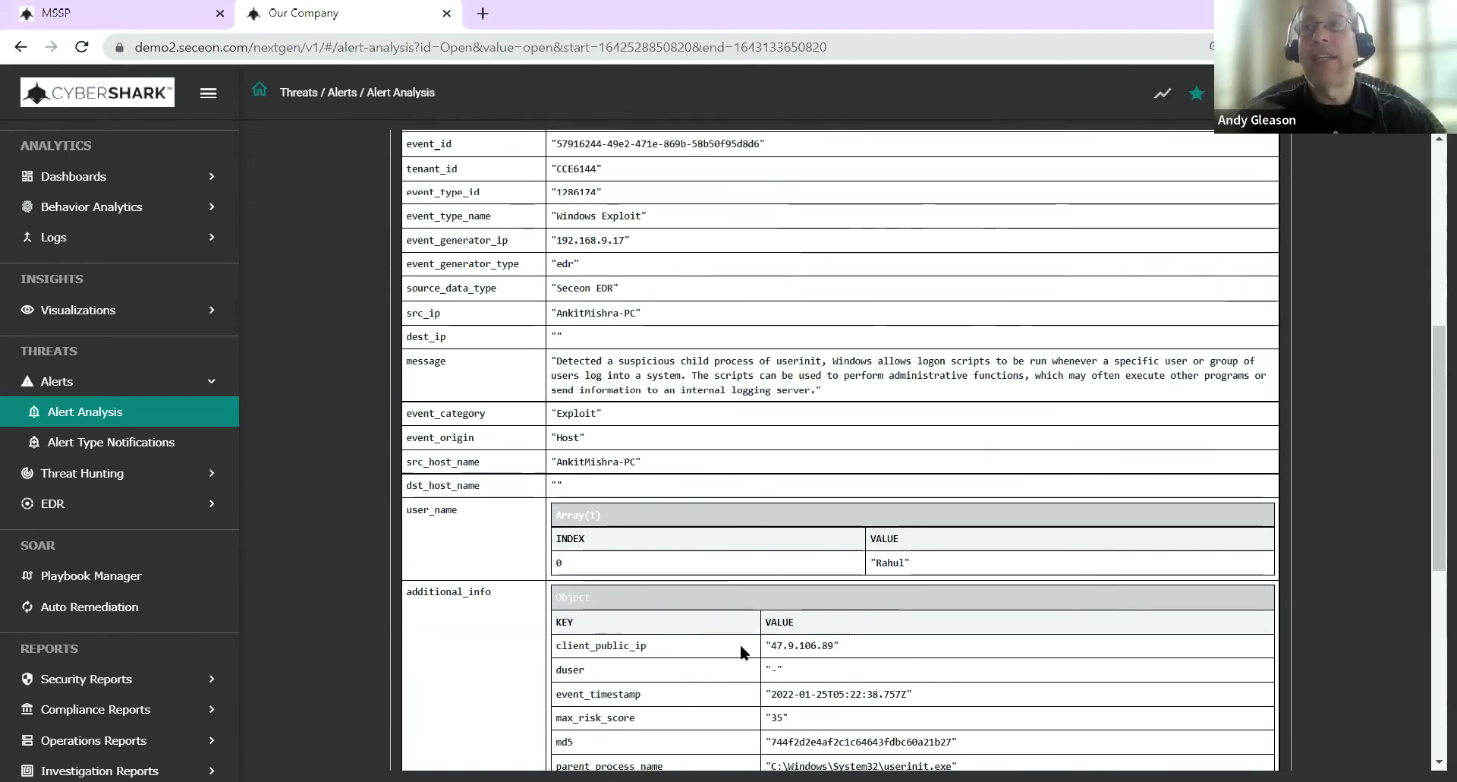
pyautogui.scroll(-2, 740, 644)
pyautogui.scroll(-1, 740, 643)
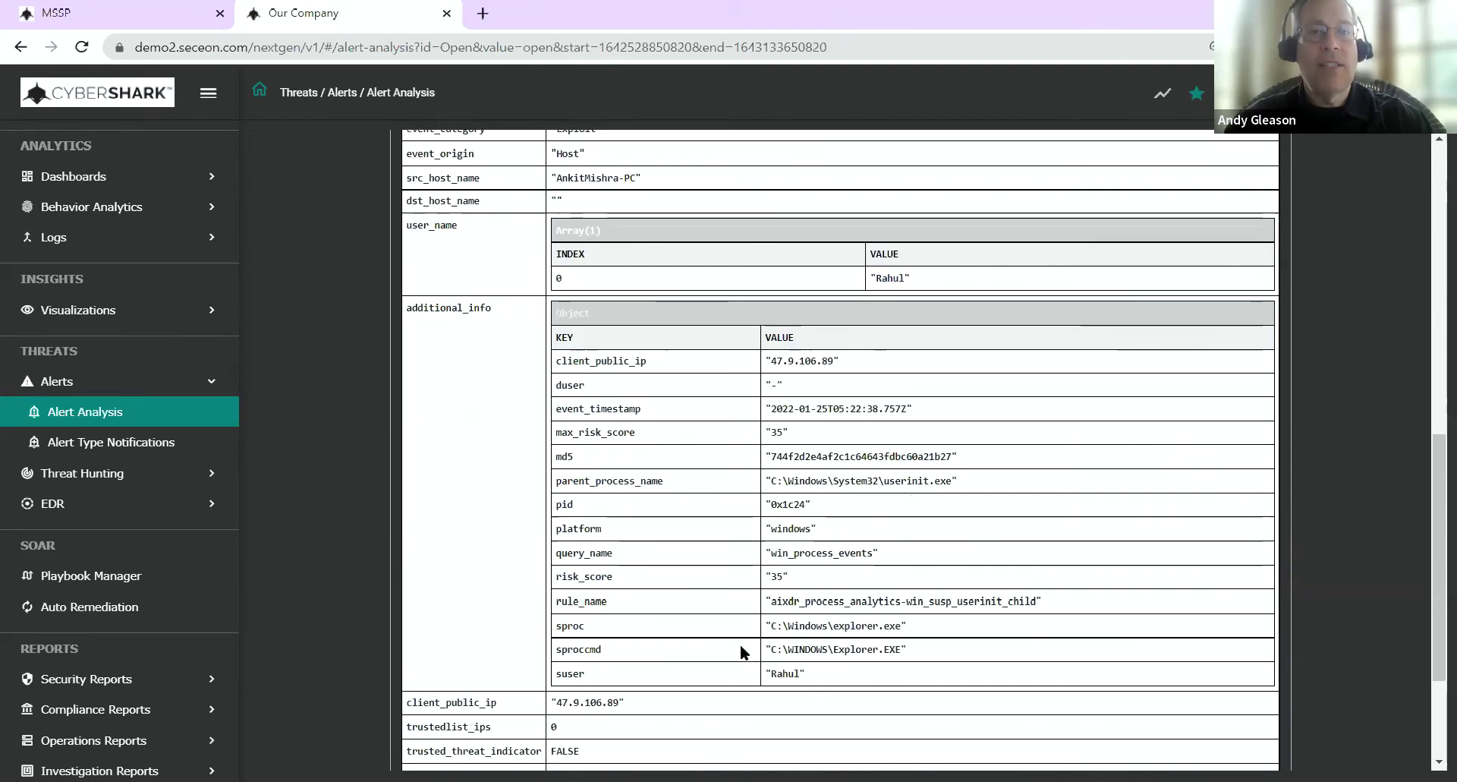
pyautogui.scroll(-2, 741, 650)
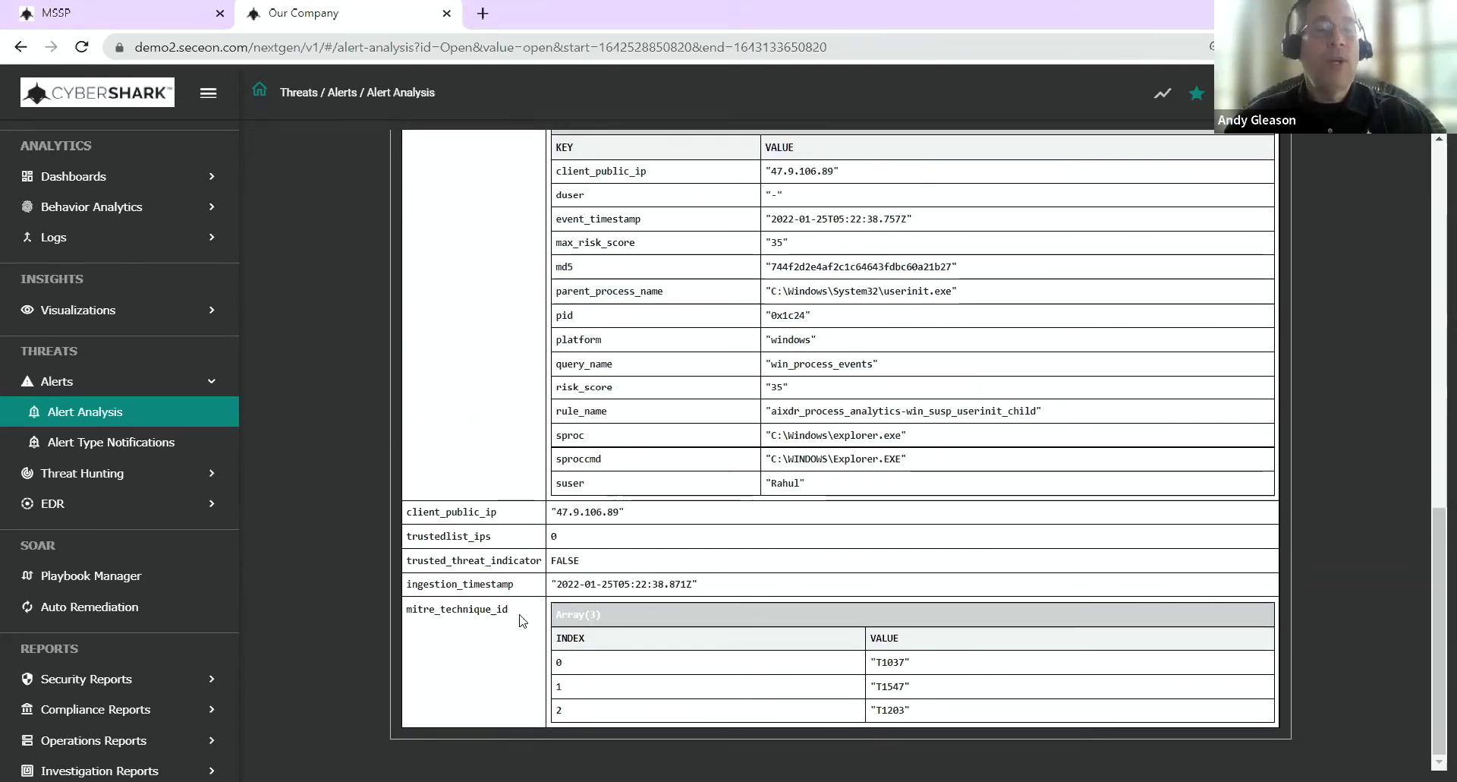
# Step: Examine the event record's MITRE technique ID field, and close the record to return to the Windows Exploit event list
pyautogui.moveTo(508, 610); pyautogui.dragTo(409, 612)
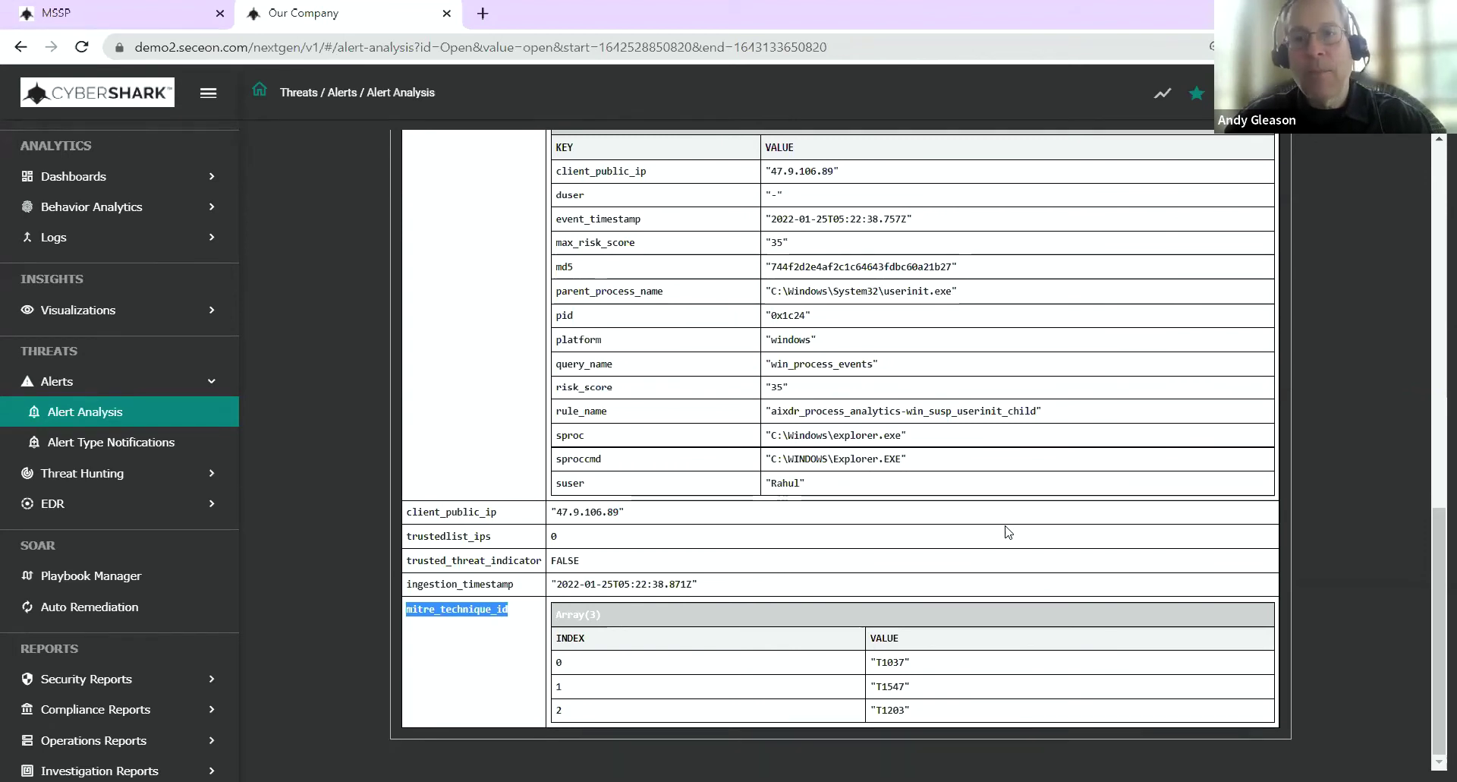
pyautogui.scroll(1, 1008, 531)
pyautogui.scroll(2, 1008, 531)
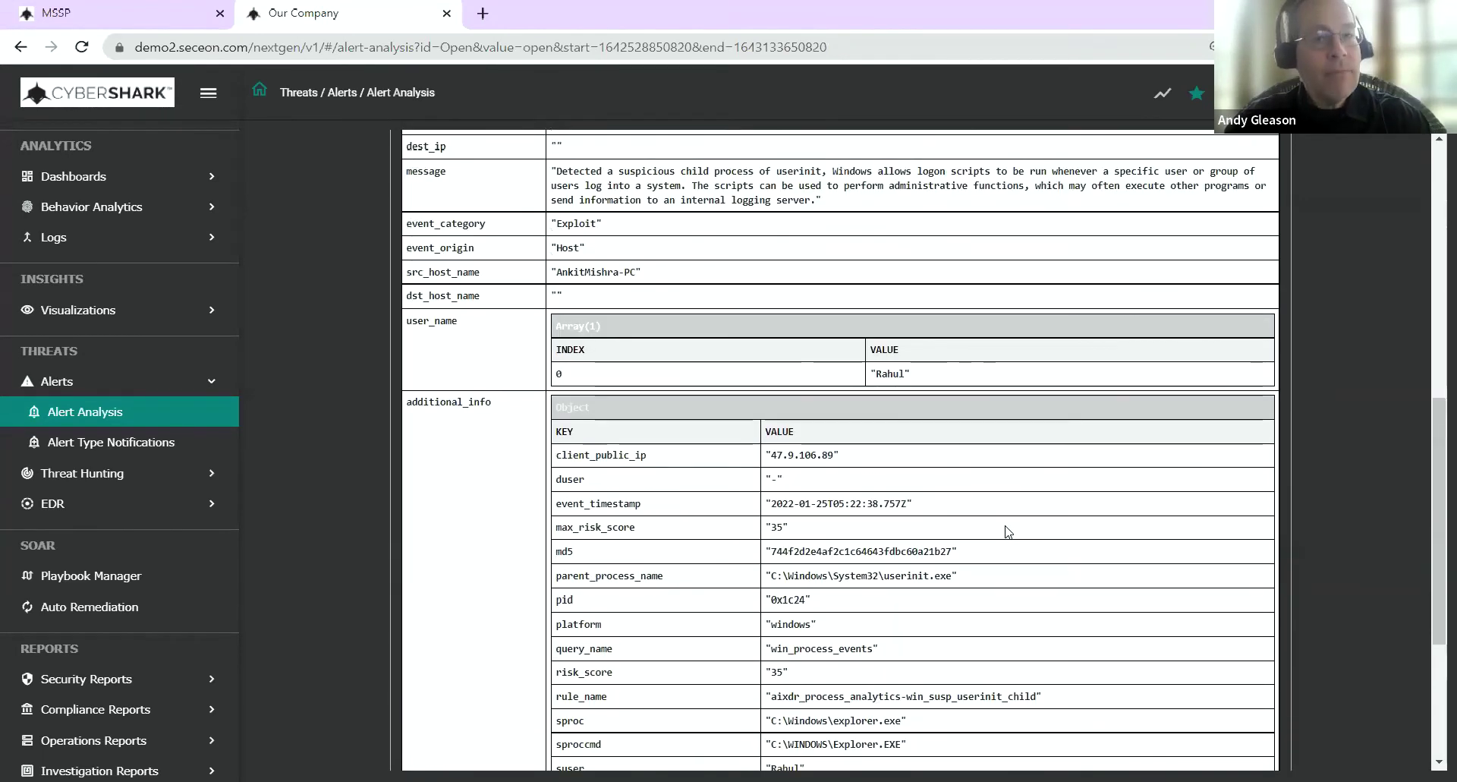
pyautogui.scroll(-3, 1008, 531)
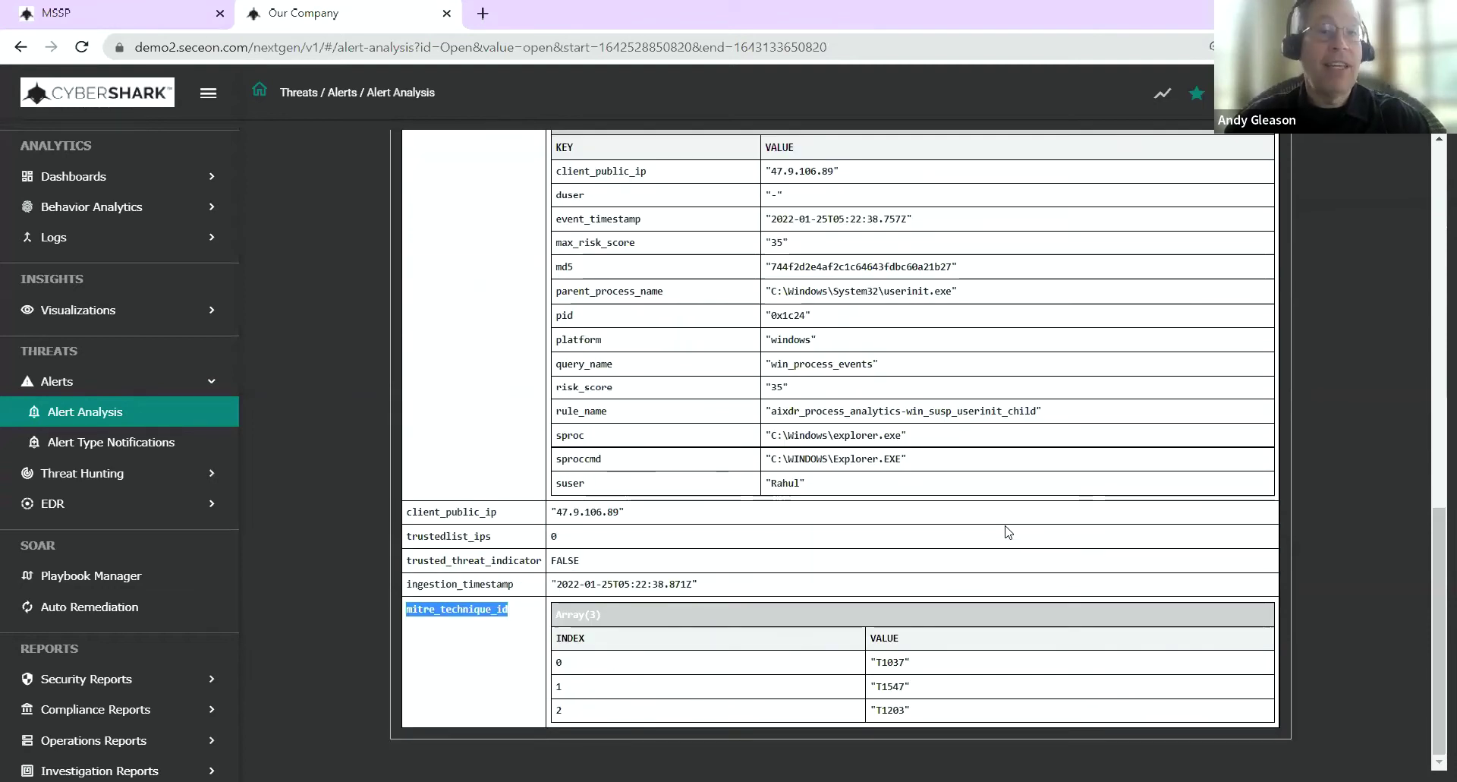
pyautogui.scroll(9, 1008, 532)
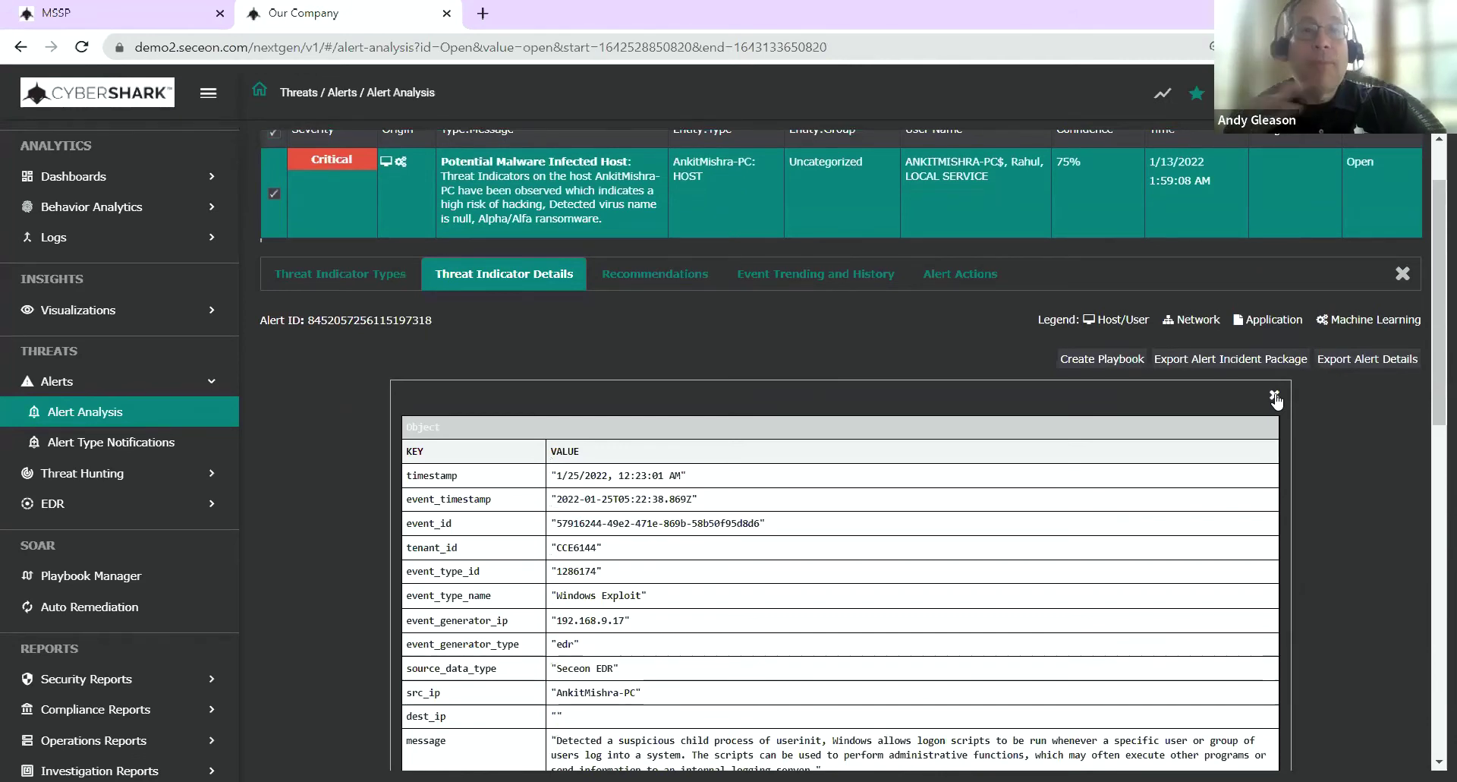
pyautogui.click(1275, 397)
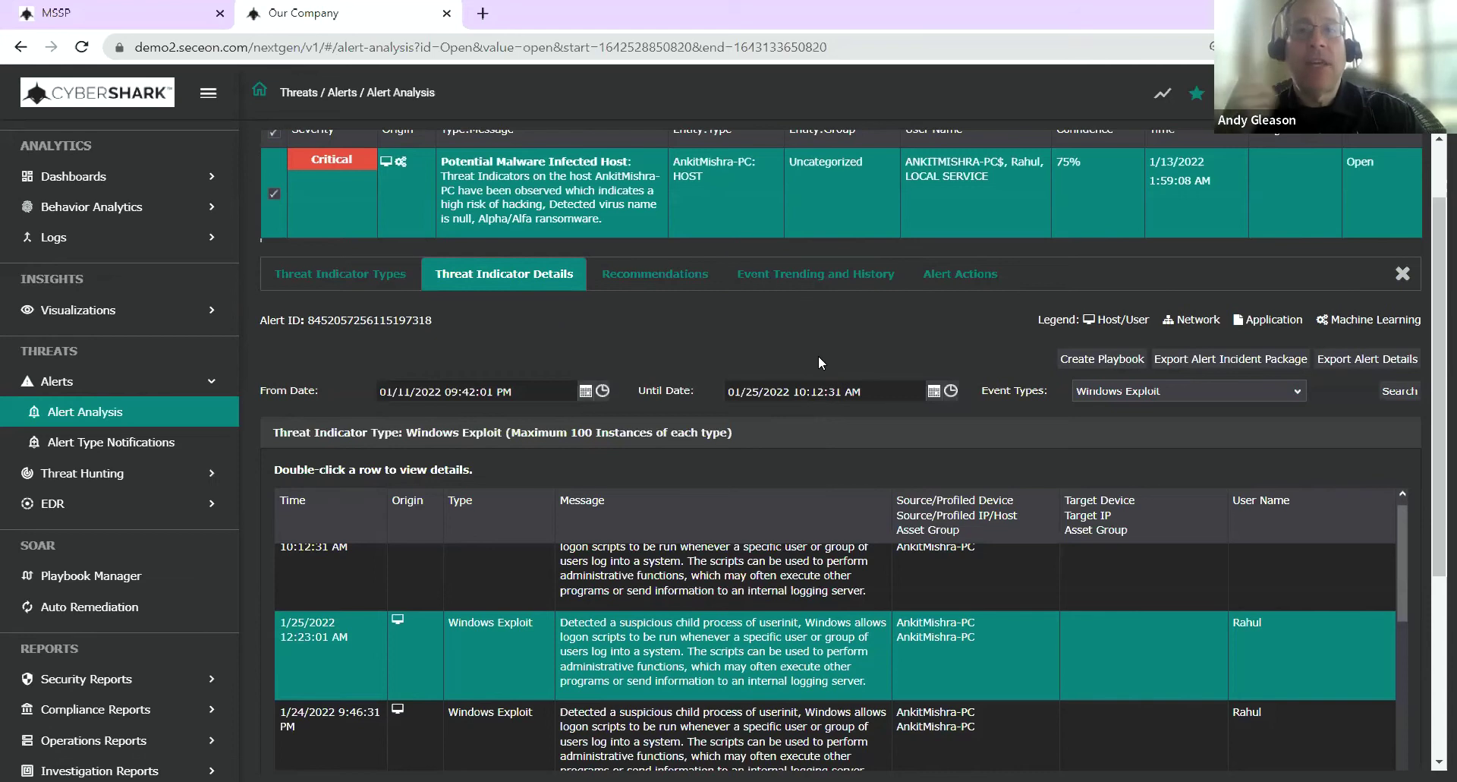
pyautogui.scroll(1, 768, 621)
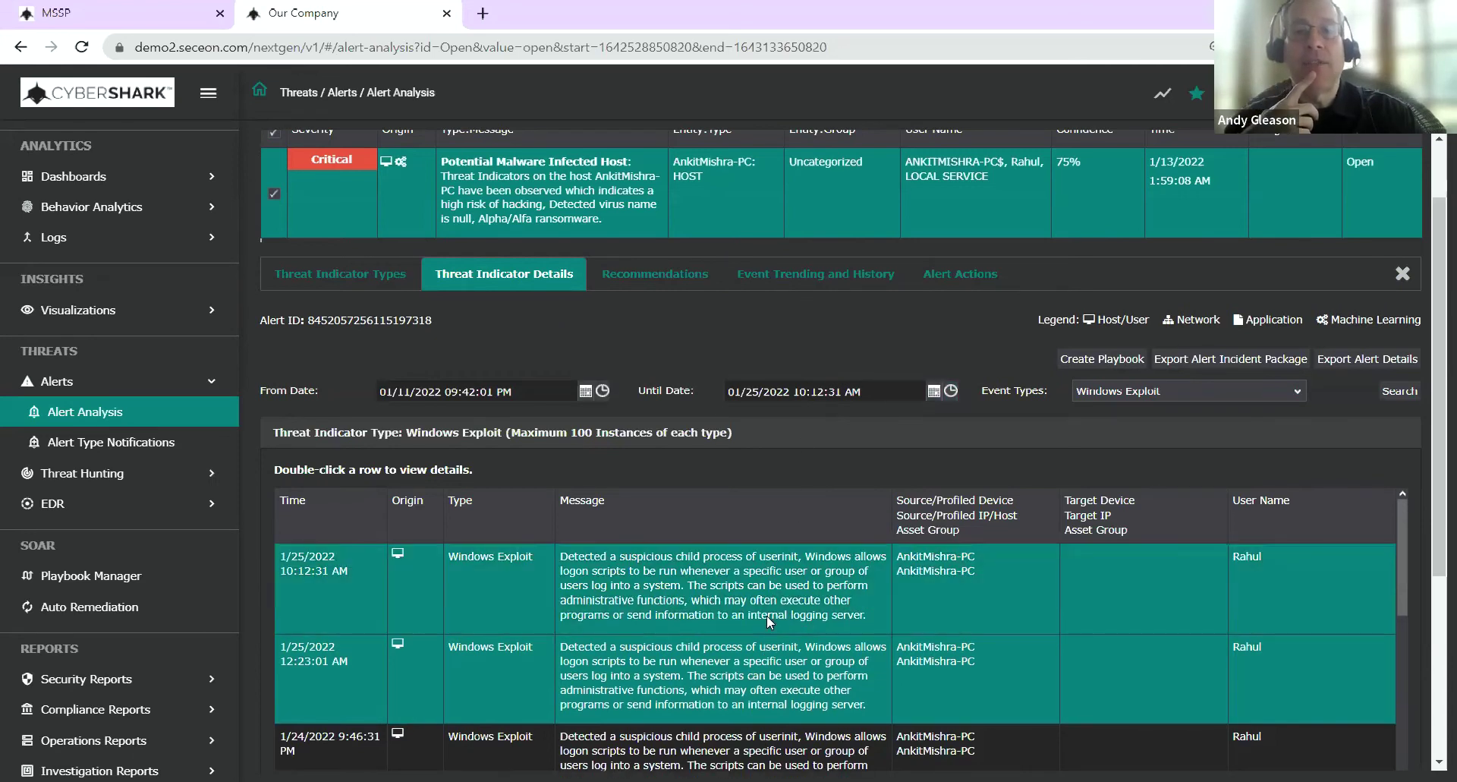
# Step: Open the alert's event trending and history, and examine the daily event trend chart from 01-11 to 01-25
pyautogui.click(820, 282)
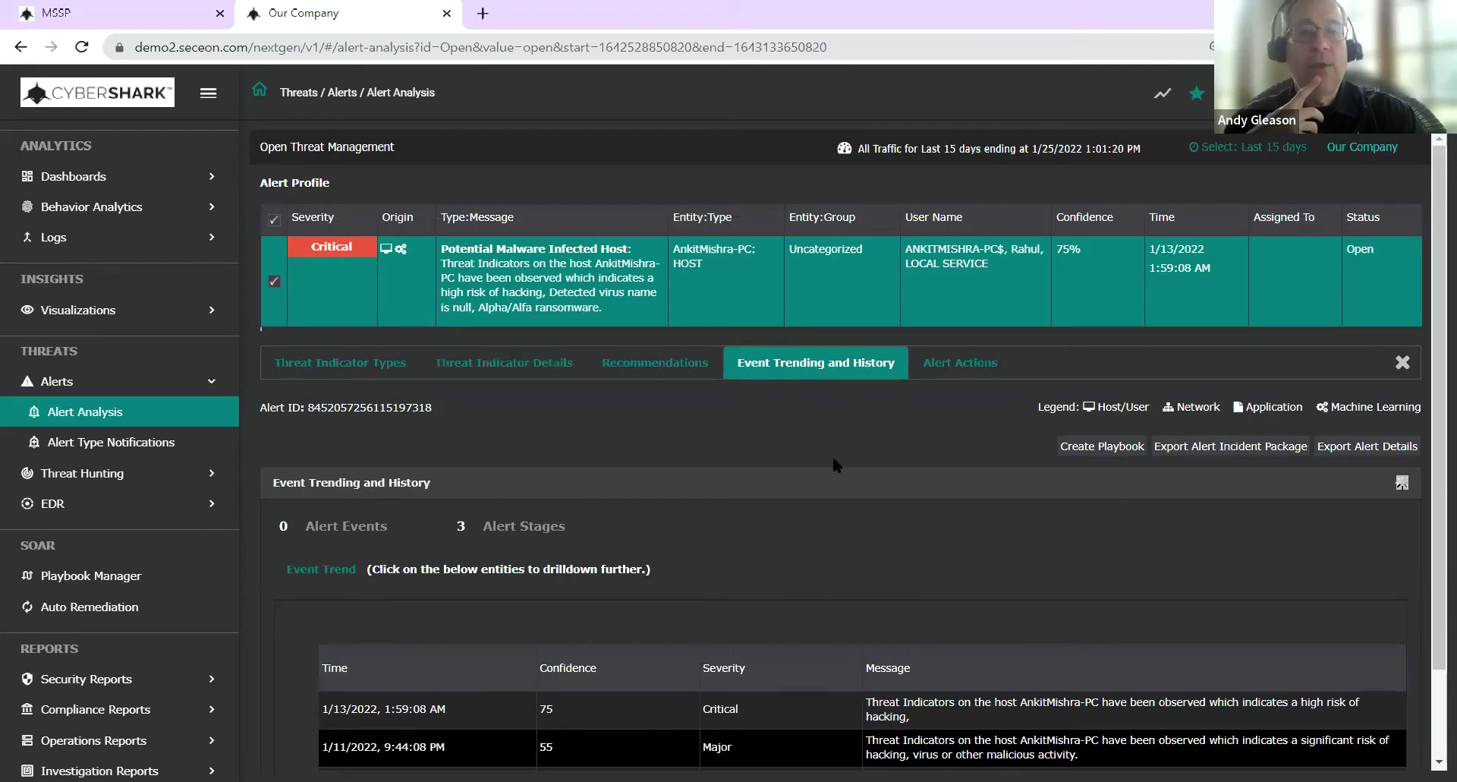
pyautogui.scroll(-4, 832, 457)
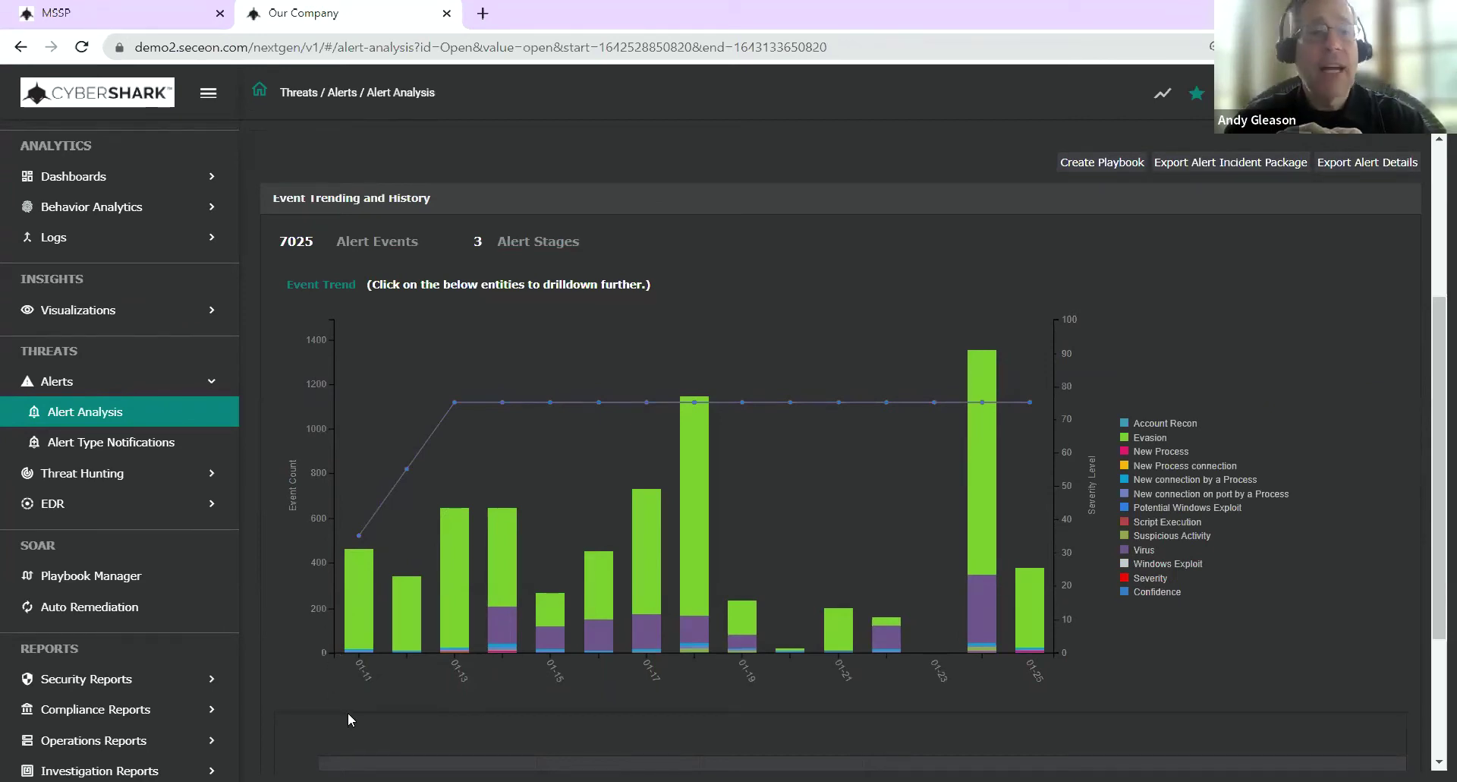
pyautogui.moveTo(355, 648)
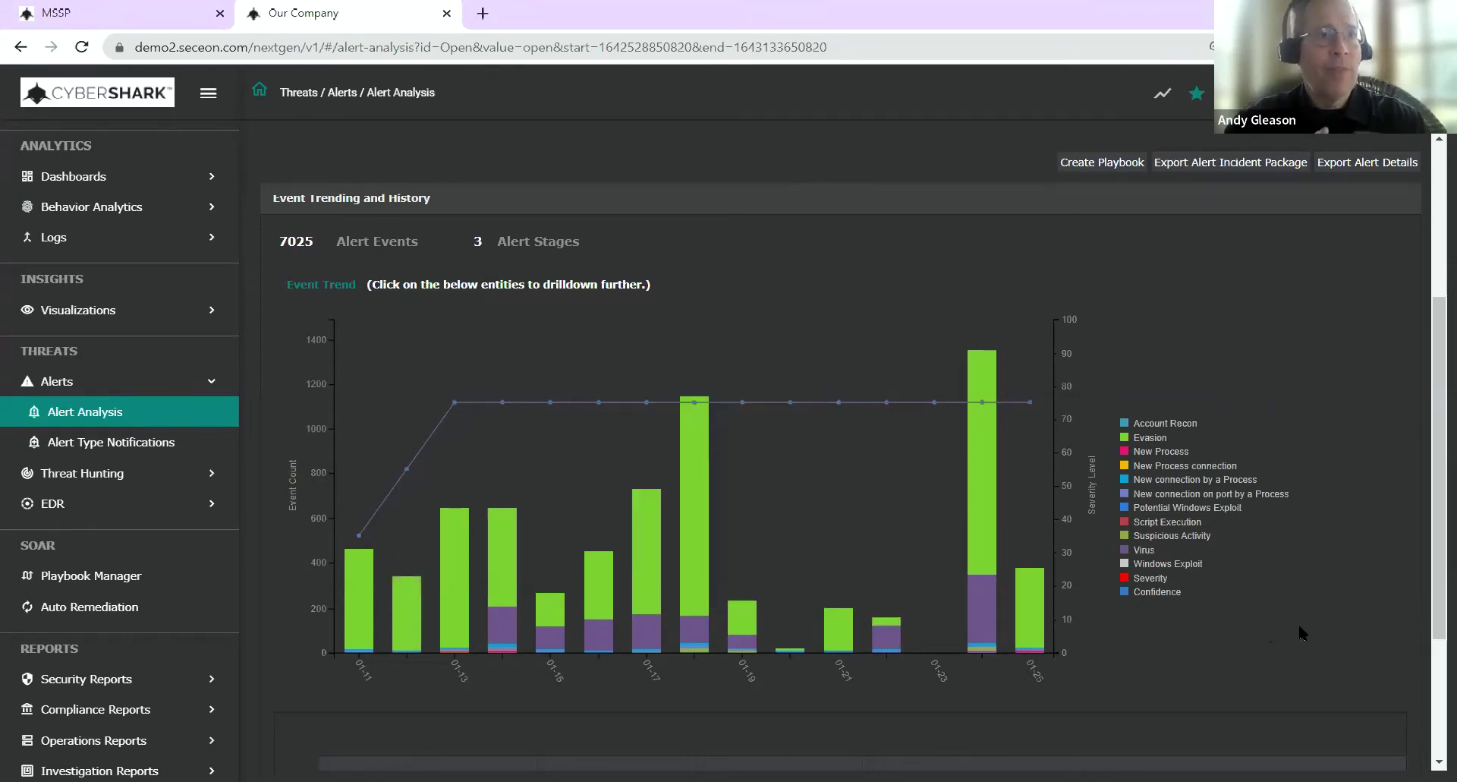
# Step: Open the alert's actions page and list the available actions
pyautogui.scroll(1, 1300, 632)
pyautogui.scroll(1, 1299, 630)
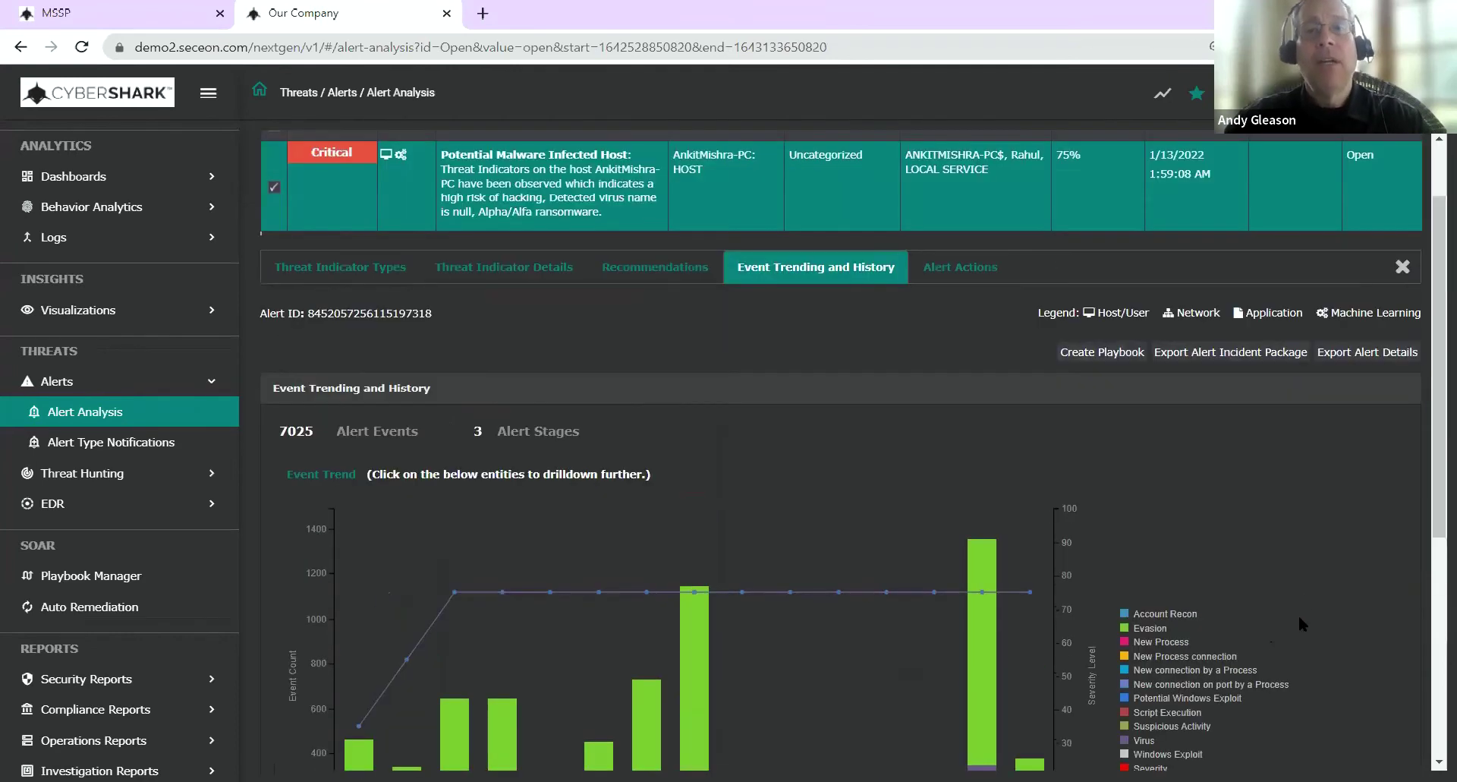
pyautogui.click(979, 283)
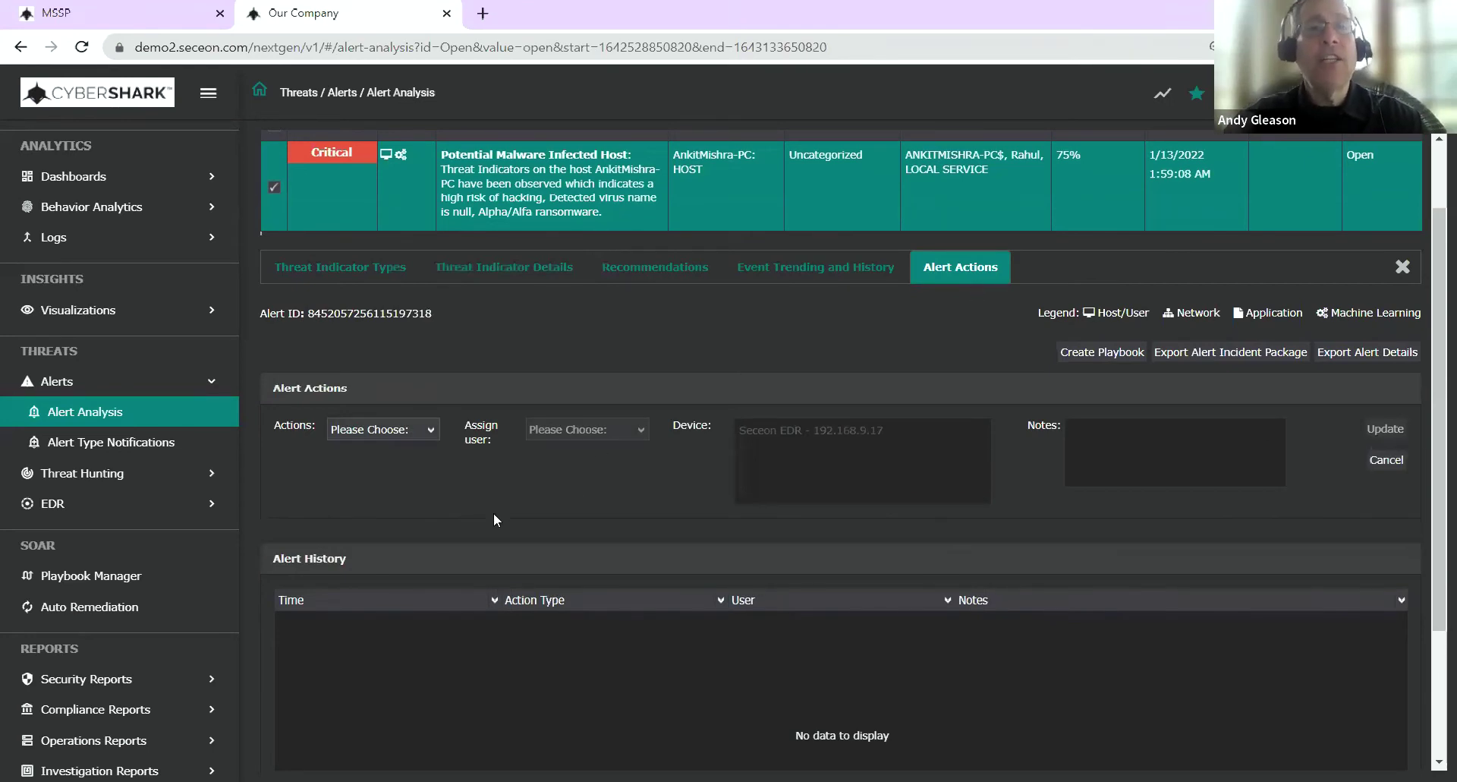
pyautogui.click(431, 432)
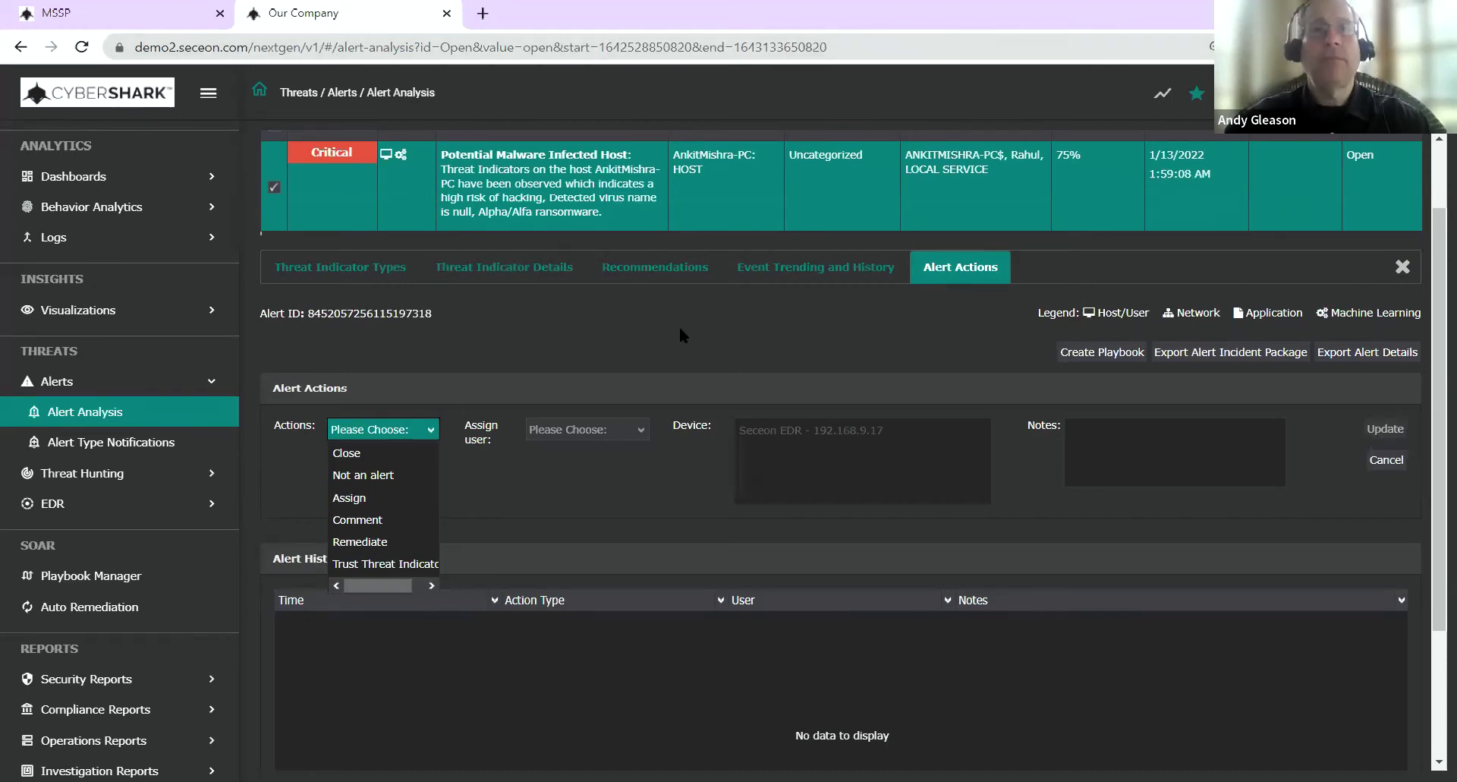
# Step: Go back to the alert's event trend, and examine the 01-12 breakdown and the alert stages' confidence and severity
pyautogui.click(795, 266)
pyautogui.scroll(-1, 736, 467)
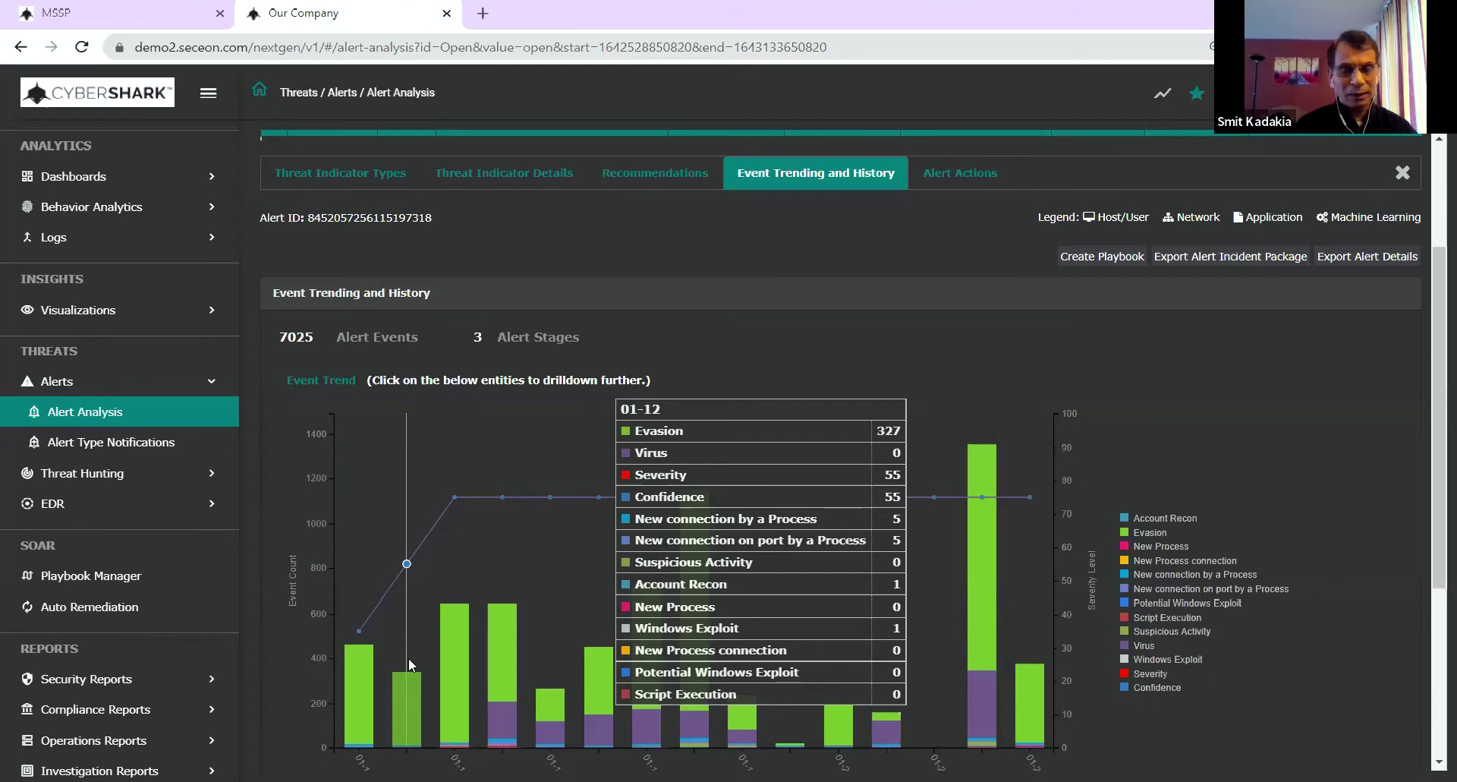
pyautogui.scroll(-4, 408, 665)
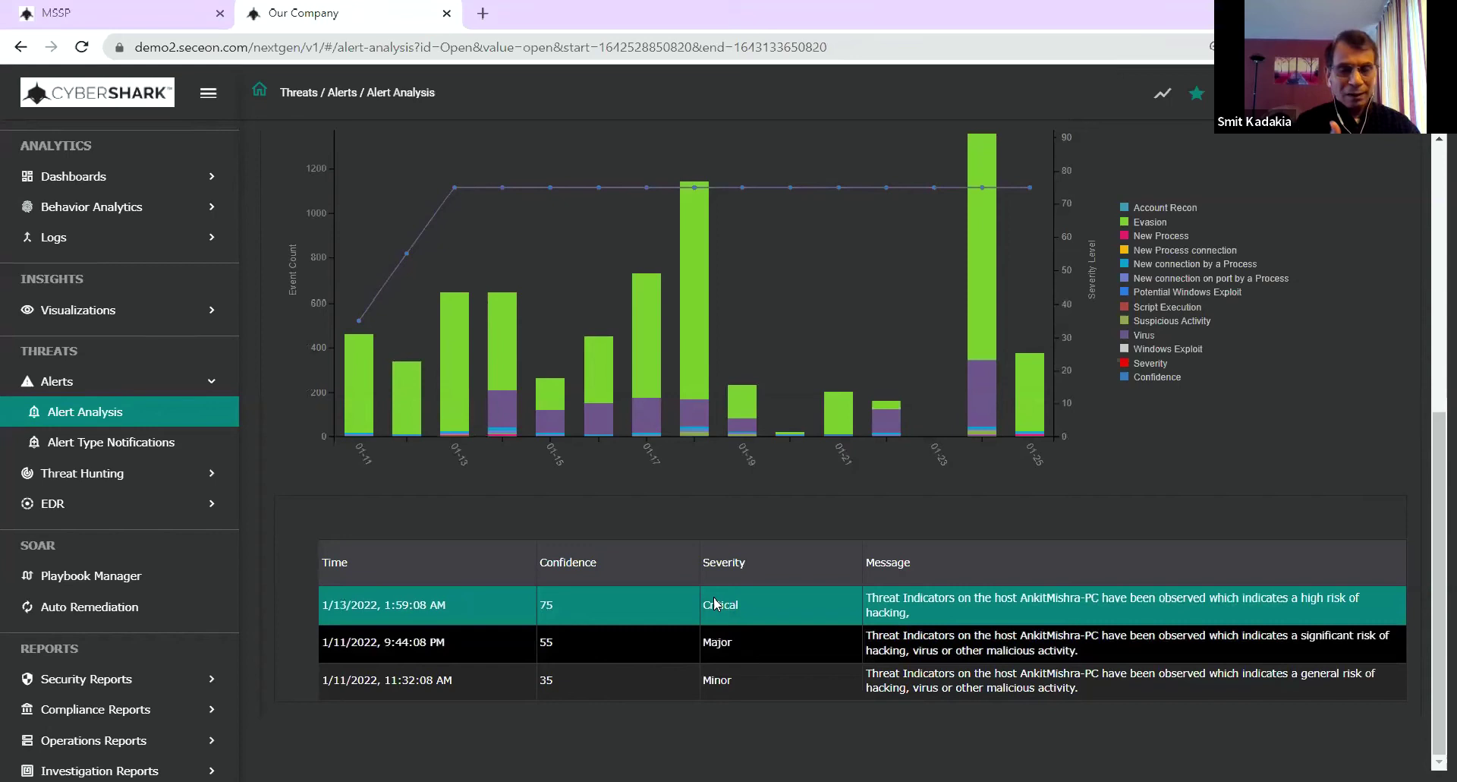
pyautogui.click(715, 603)
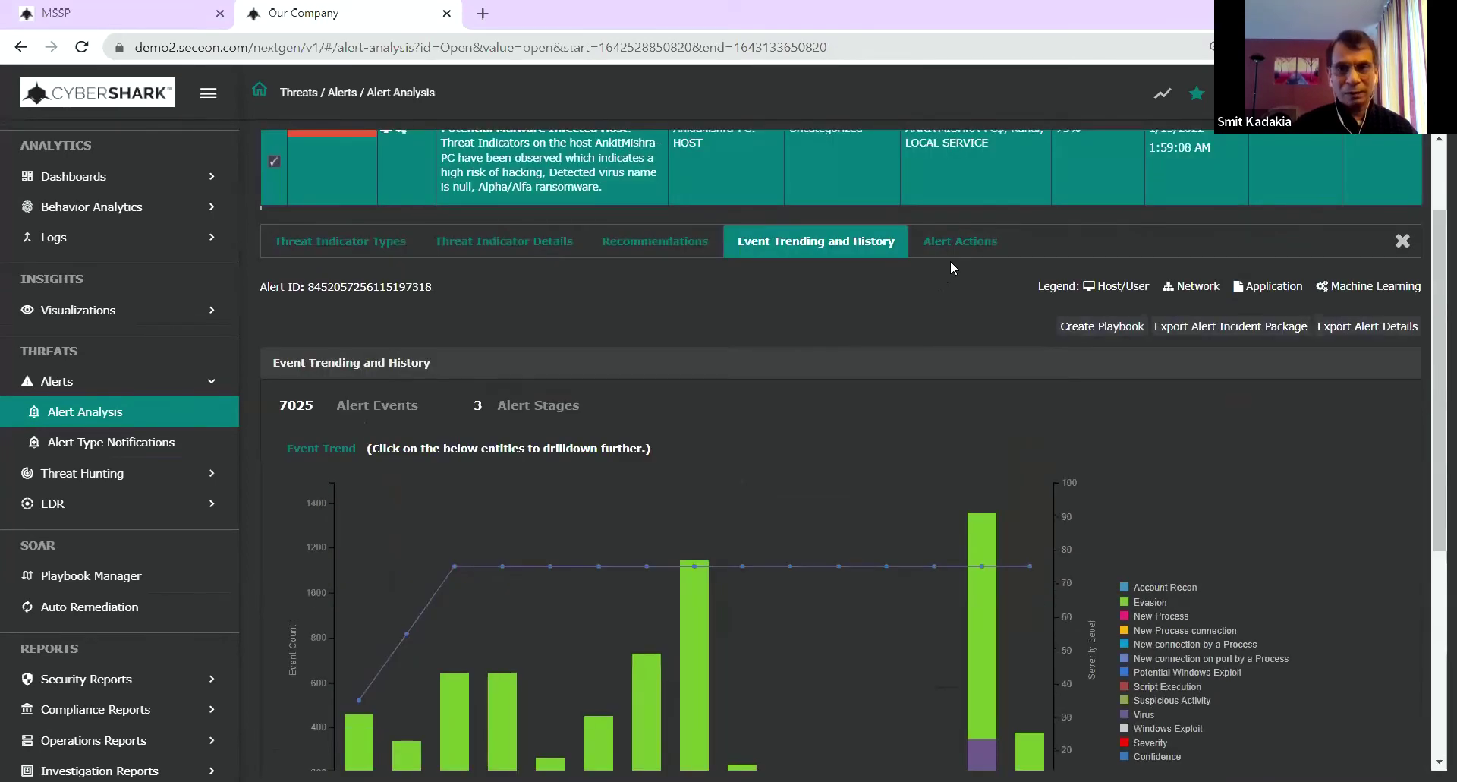
# Step: Choose the Remediate action for the alert on device Seceon EDR - 192.168.9.17 and bring up its update settings
pyautogui.click(959, 246)
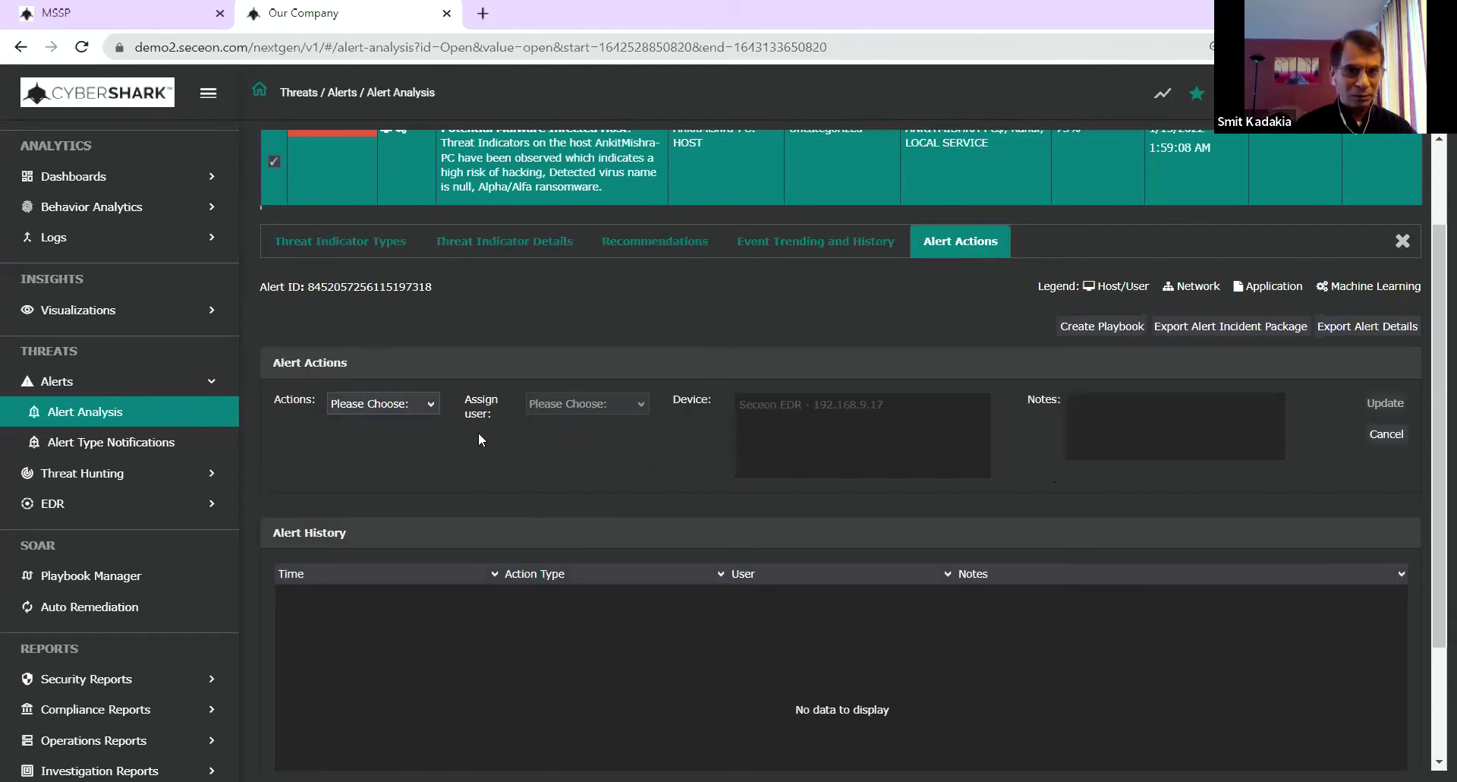
pyautogui.click(425, 404)
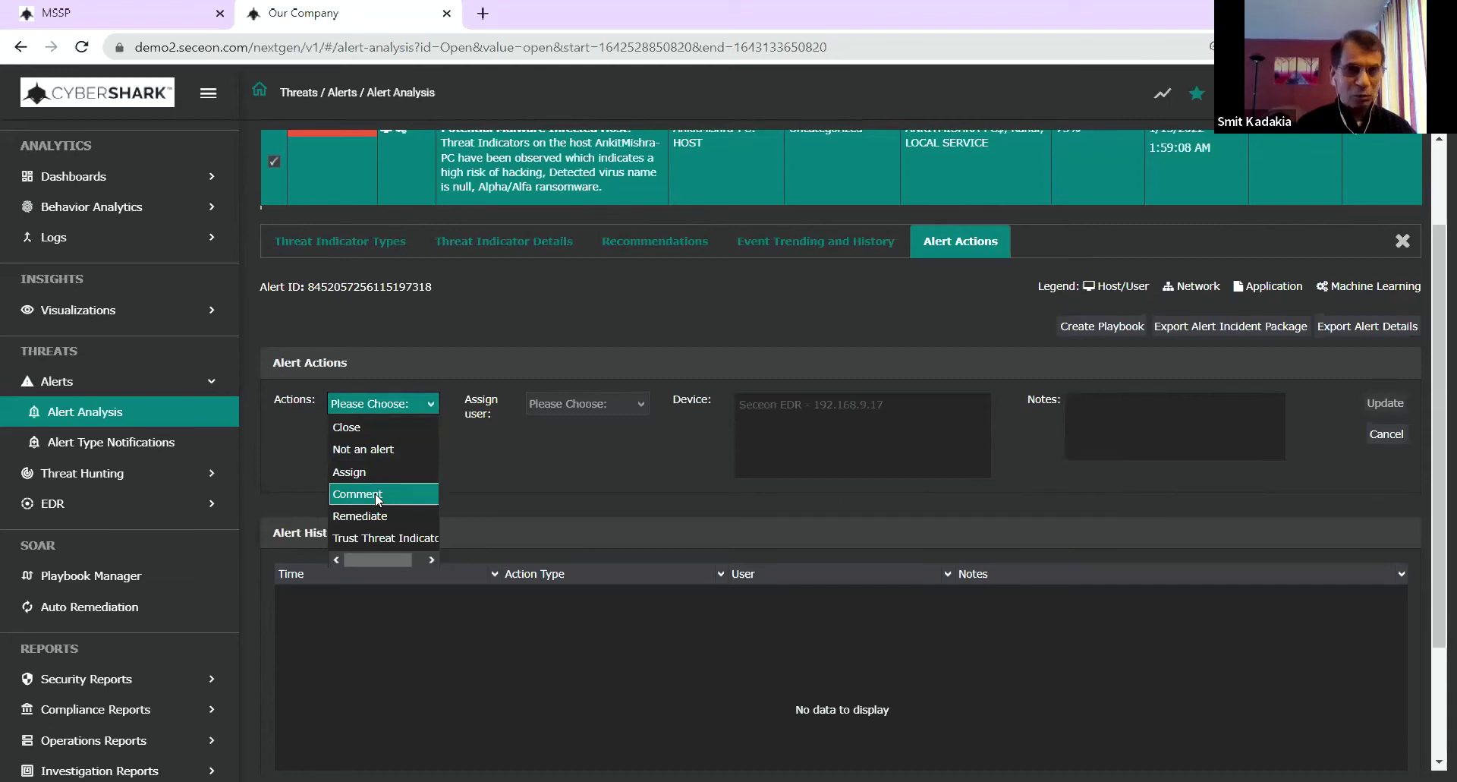
pyautogui.click(372, 516)
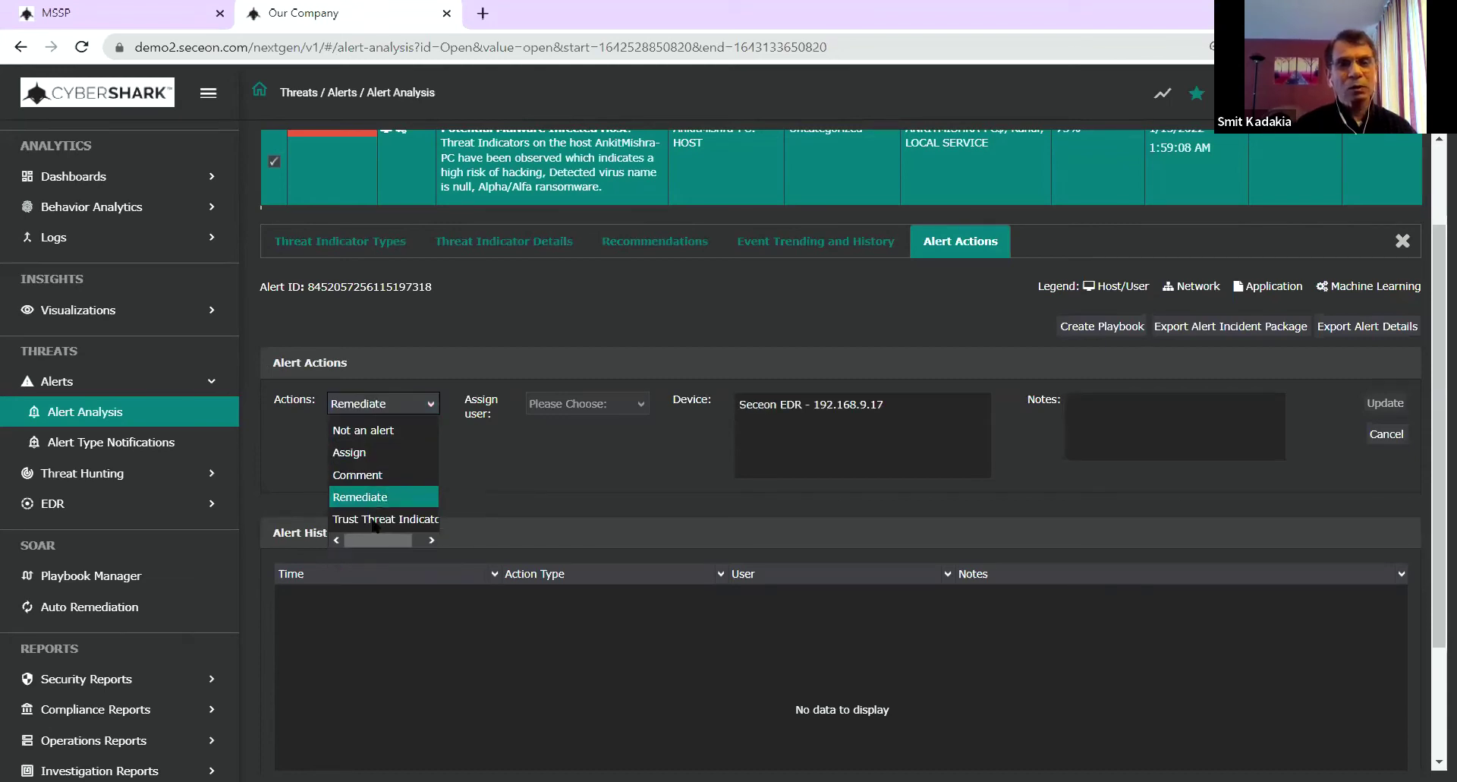
pyautogui.click(769, 404)
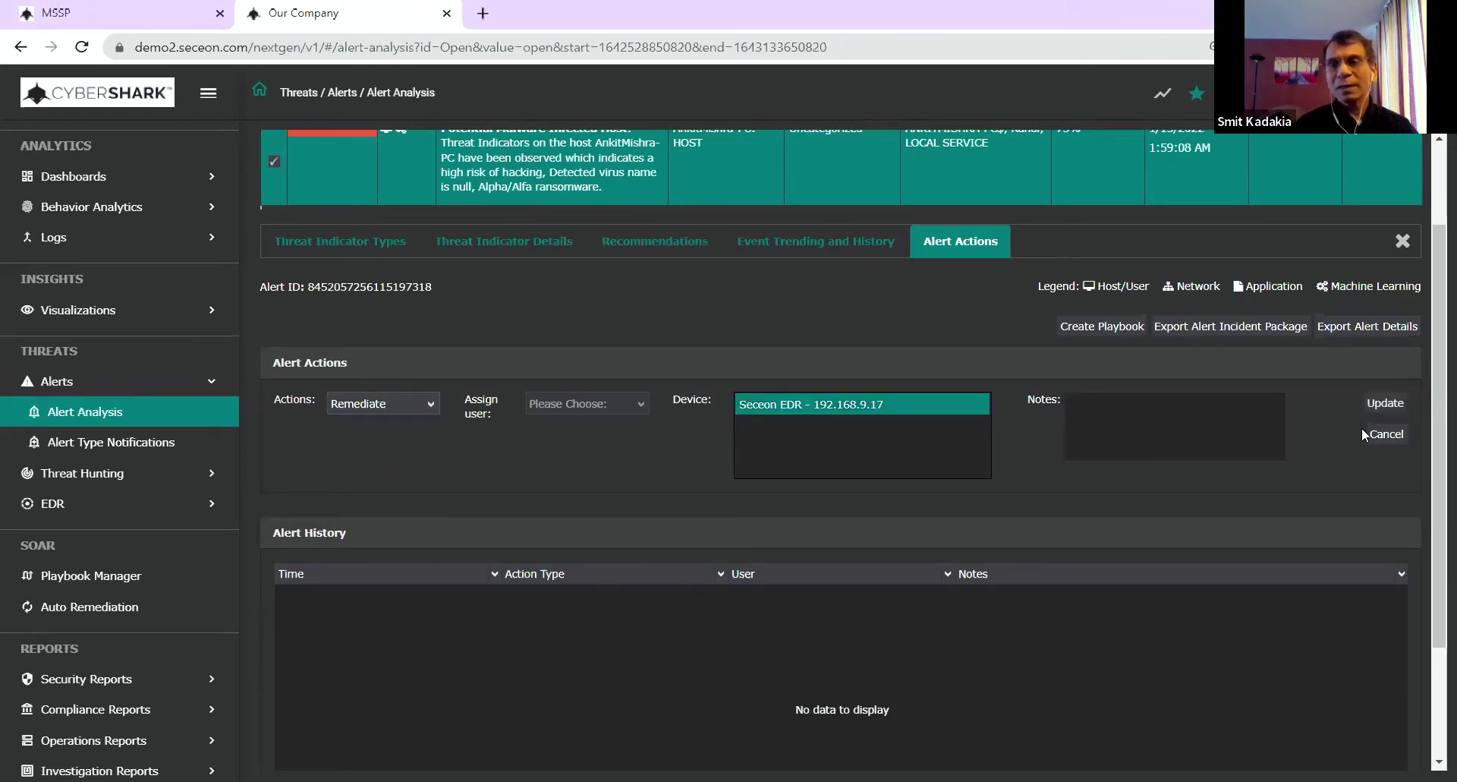
pyautogui.click(1375, 404)
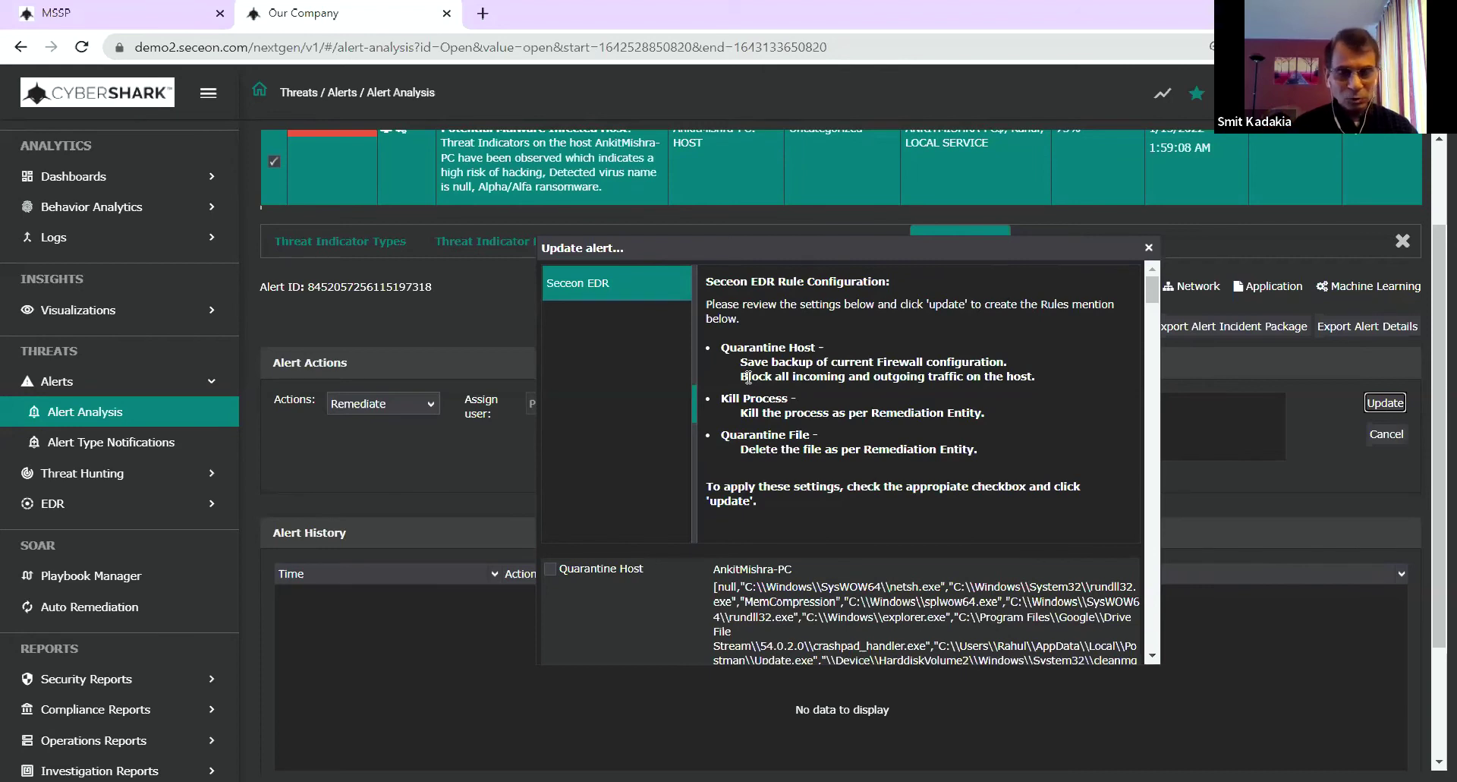
# Step: Review the Seceon EDR rule configuration's file paths, remediation entity and infected host, and close it without applying the update
pyautogui.scroll(-10, 877, 425)
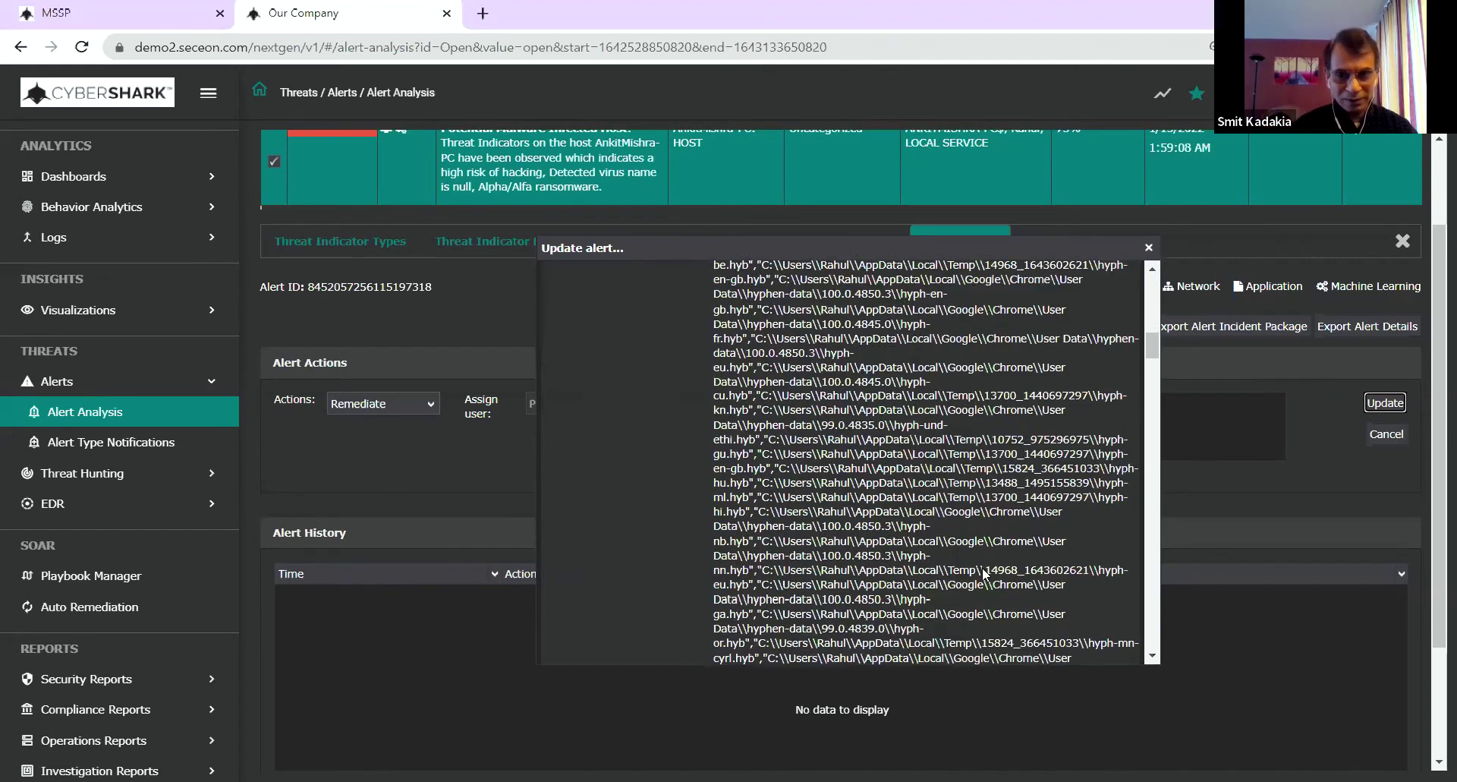
pyautogui.scroll(-10, 979, 586)
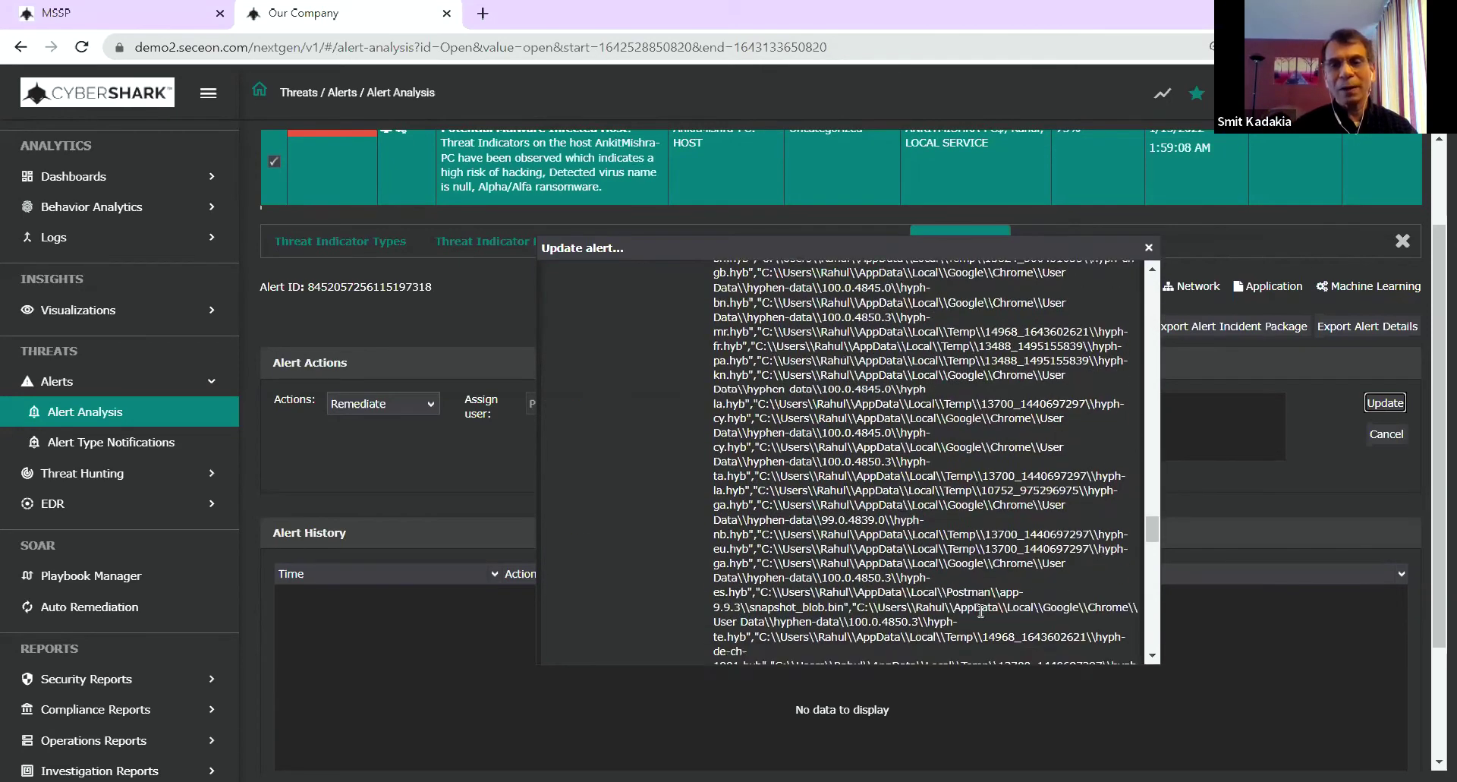
pyautogui.scroll(-10, 983, 623)
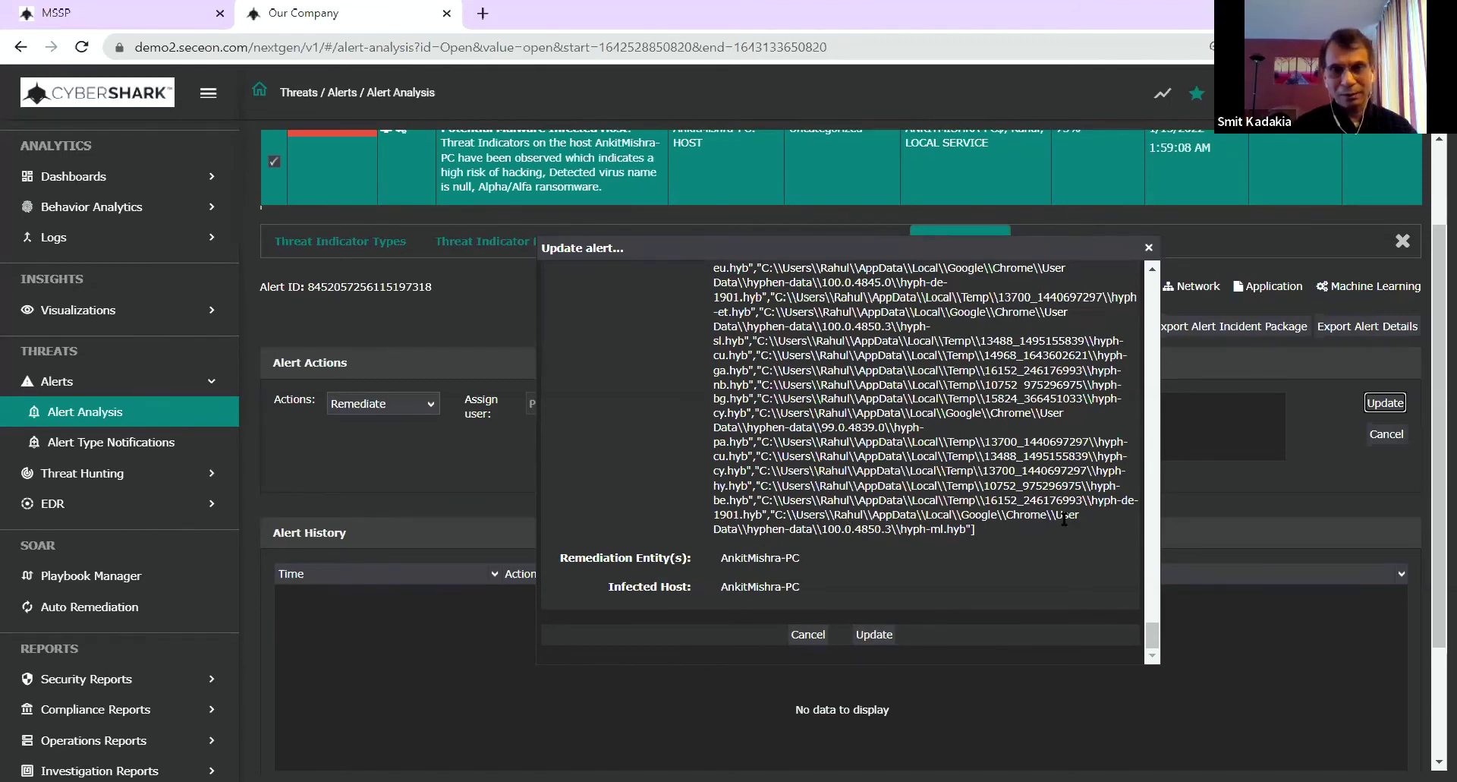
pyautogui.scroll(8, 1064, 518)
pyautogui.scroll(5, 1069, 510)
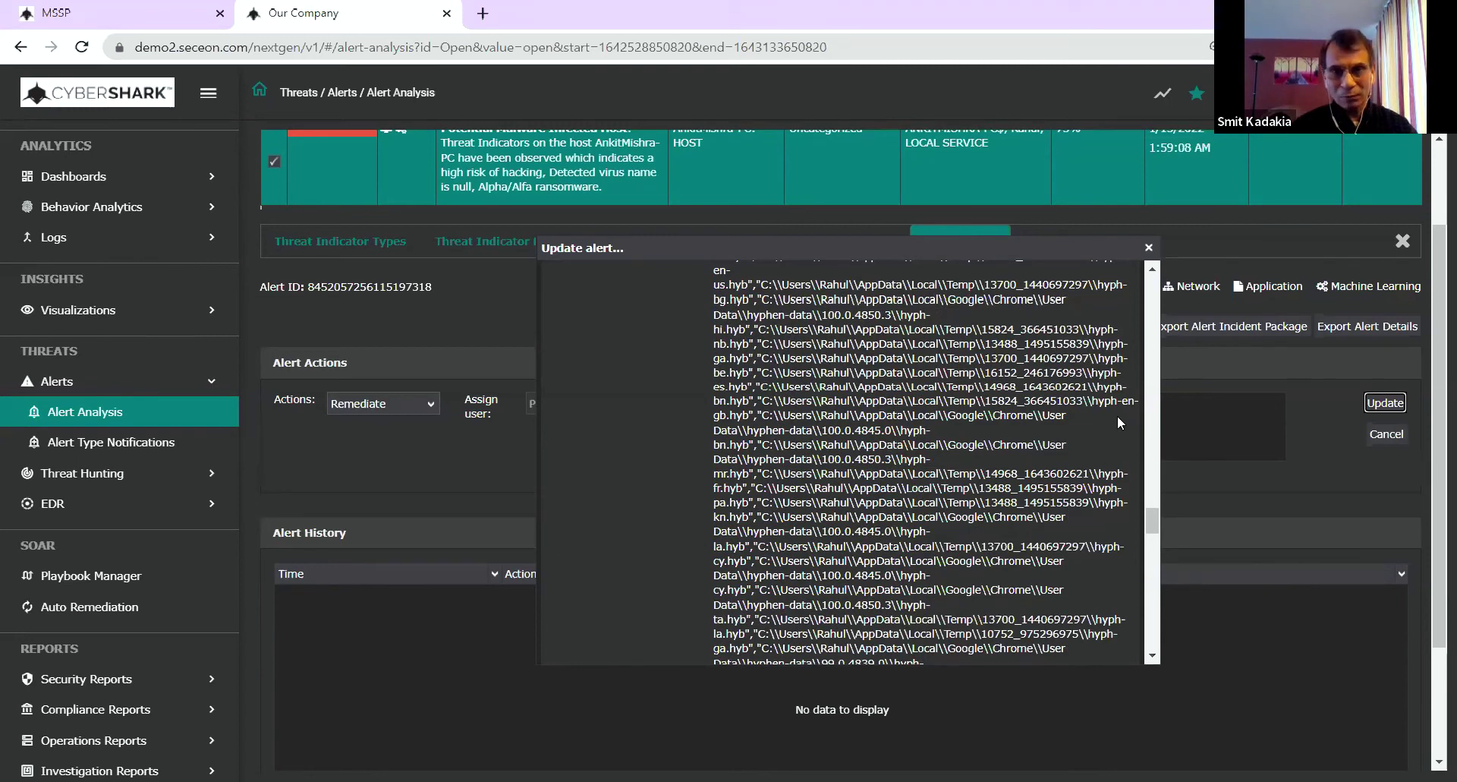
pyautogui.scroll(3, 1117, 416)
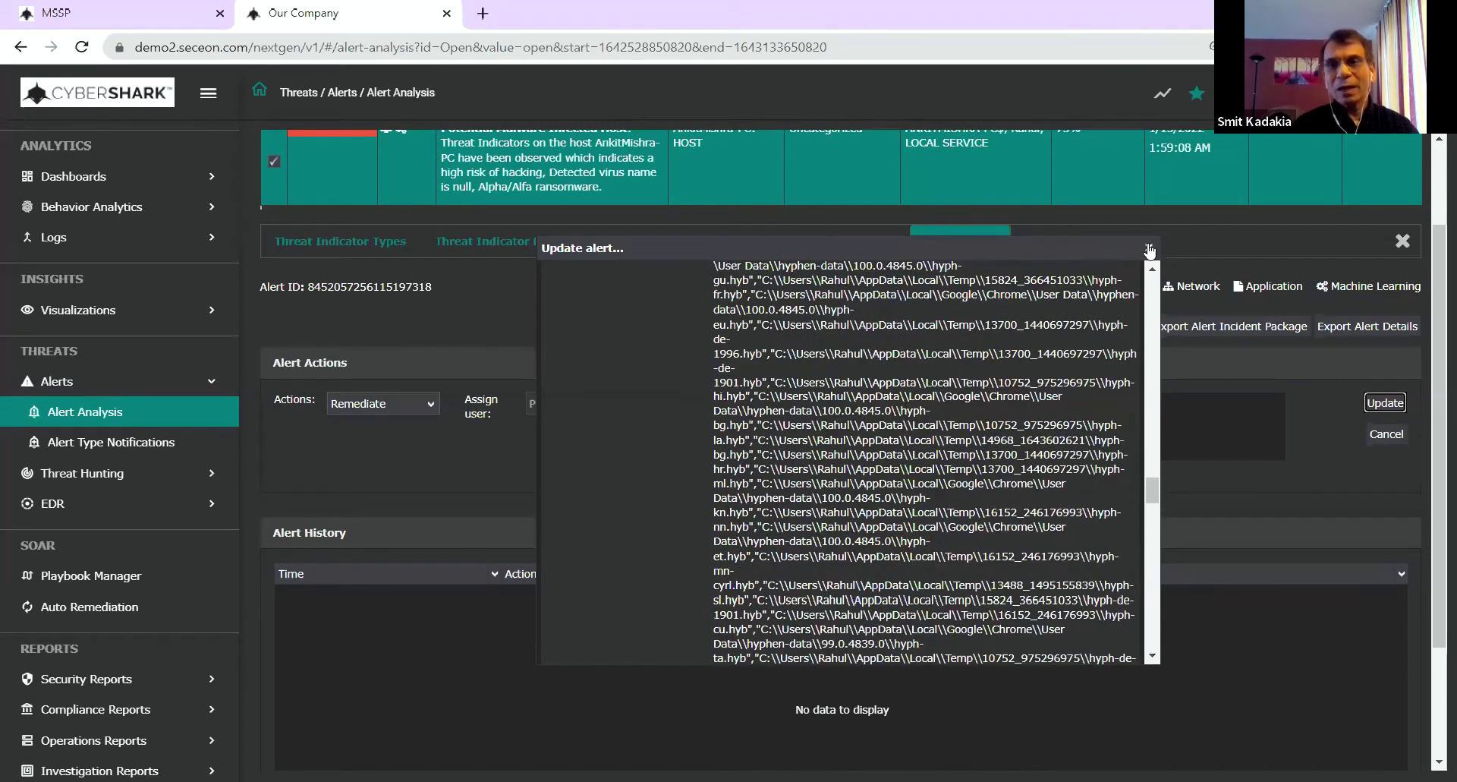
pyautogui.click(1149, 248)
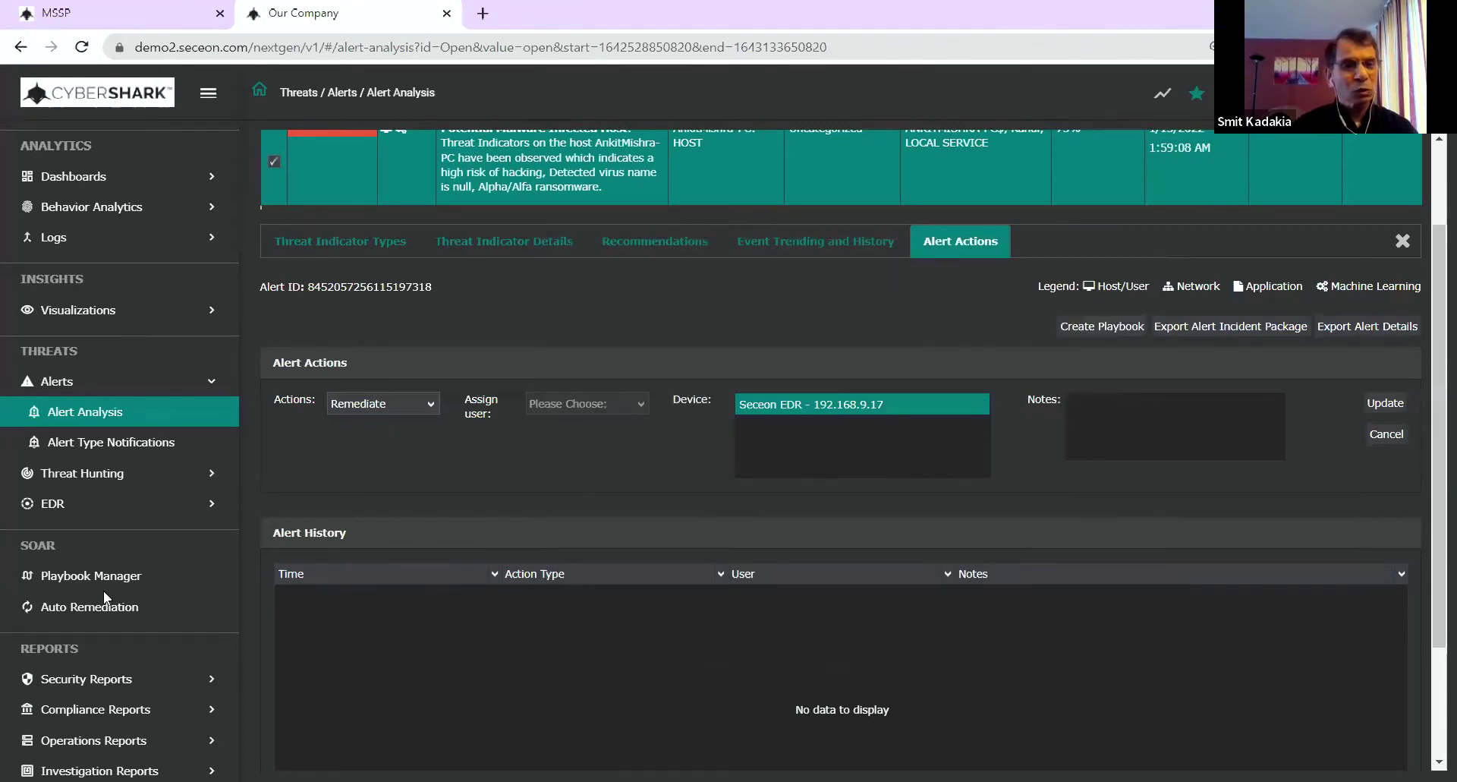
# Step: Go to Auto Remediation and open the priority 19 Potential Ransomware rule for editing
pyautogui.click(66, 605)
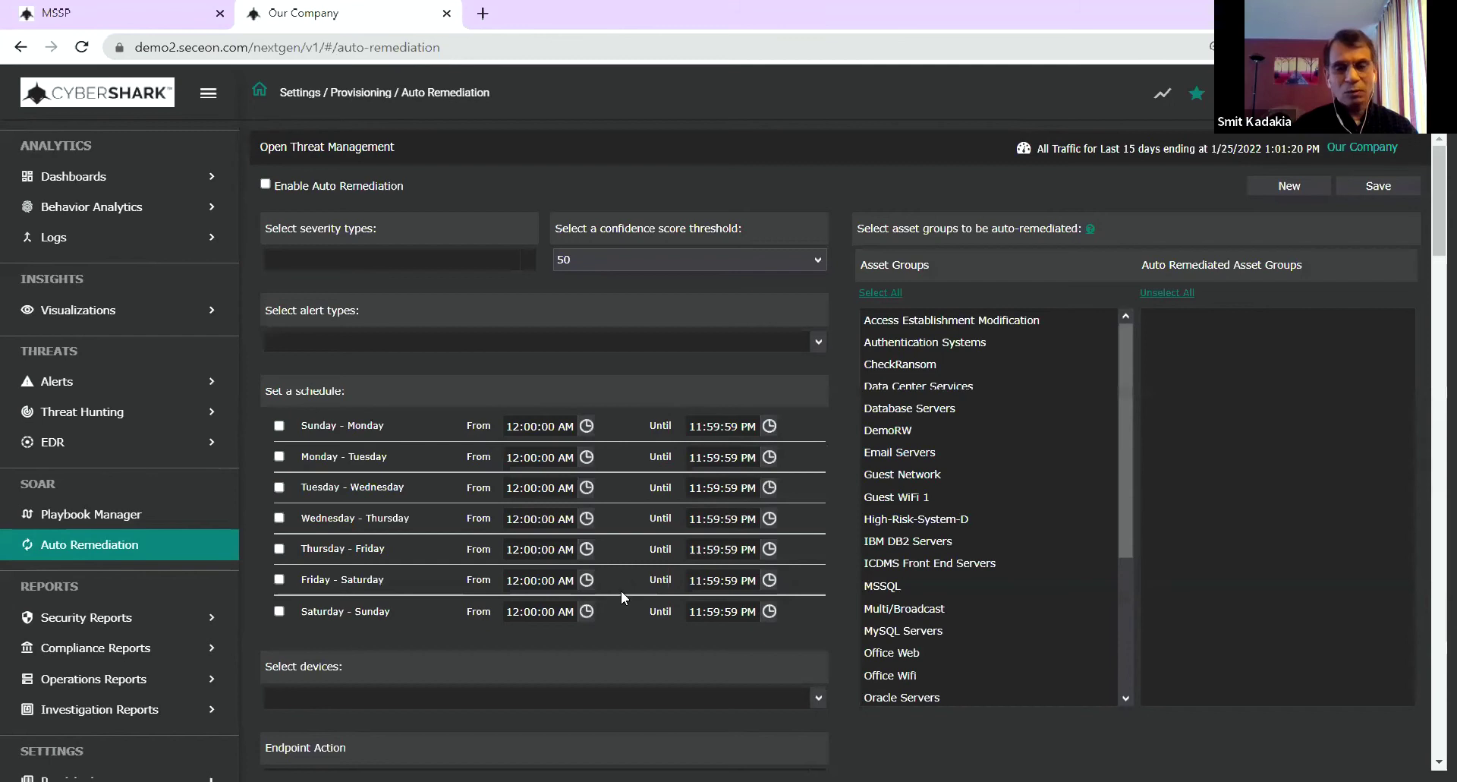
pyautogui.scroll(-2, 844, 543)
pyautogui.scroll(-10, 843, 554)
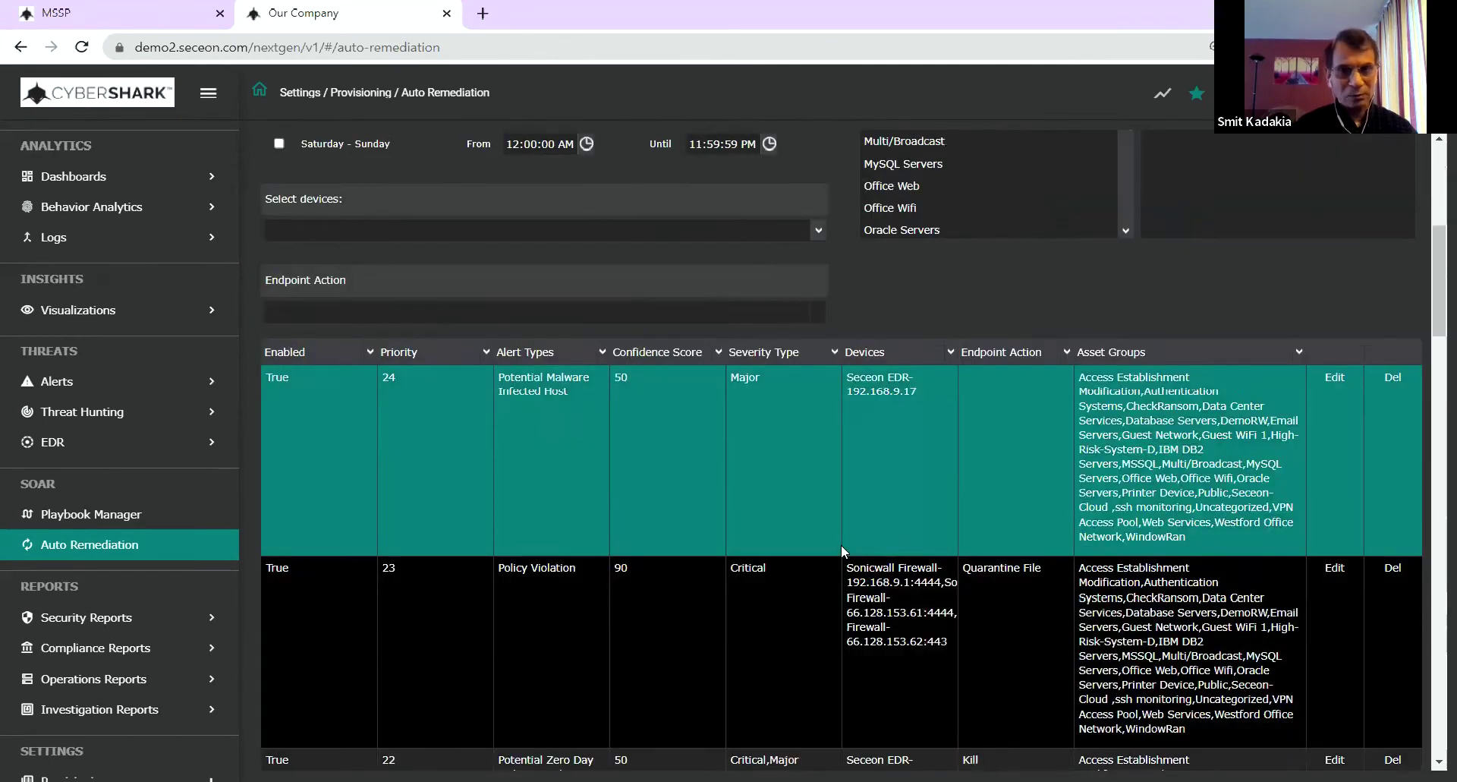
pyautogui.scroll(-5, 826, 563)
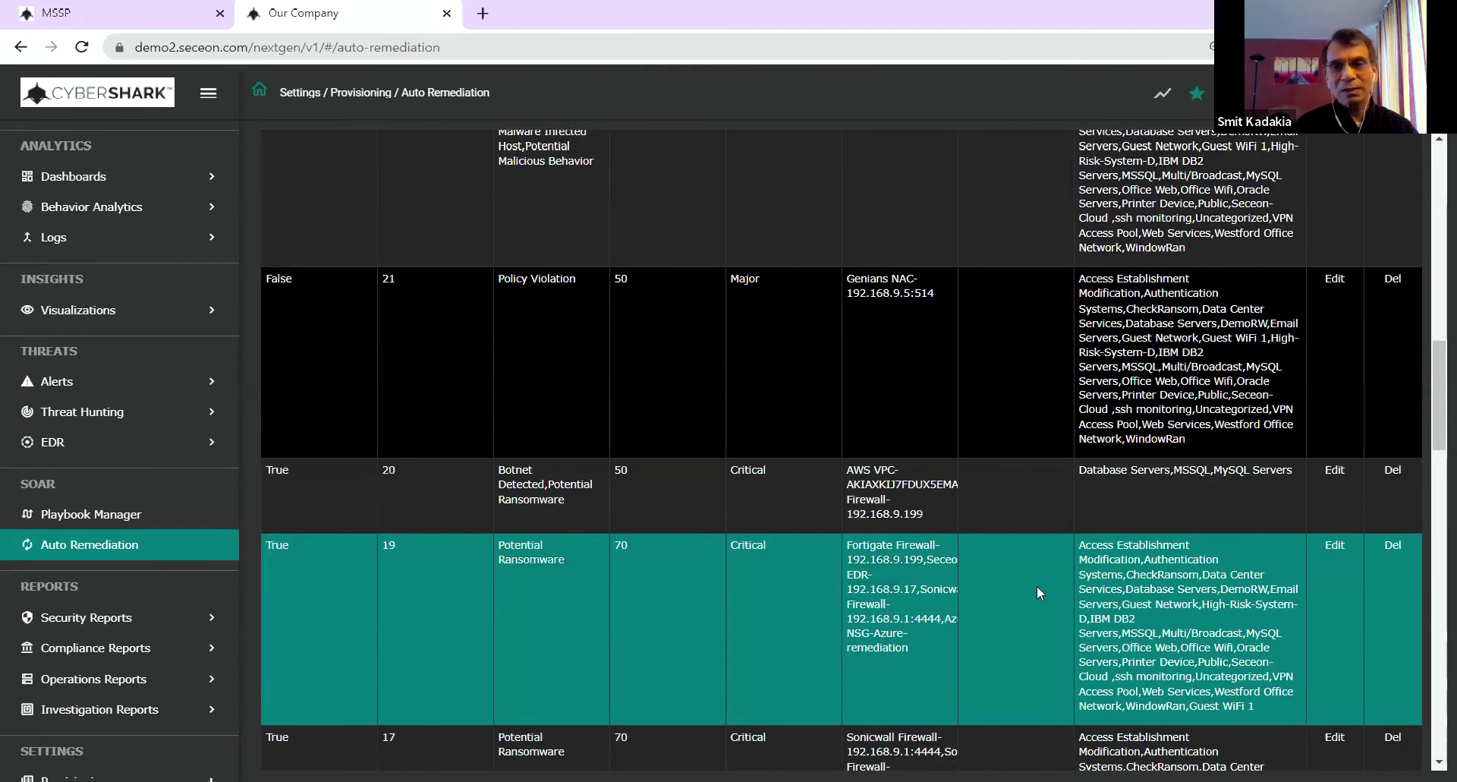
pyautogui.click(1336, 548)
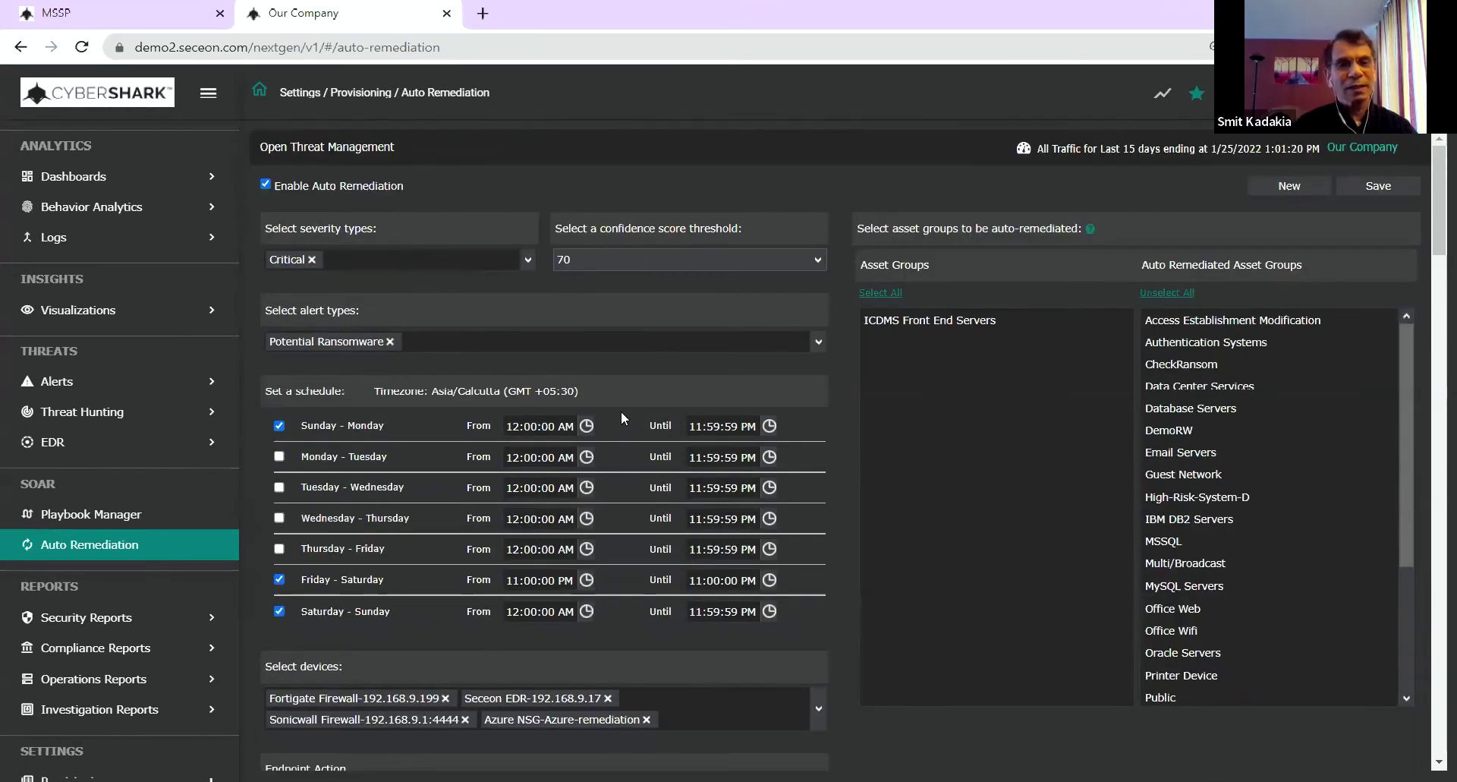
# Step: Review the rule's alert type, severity and confidence threshold, and clear all asset groups from its auto-remediated list
pyautogui.click(328, 347)
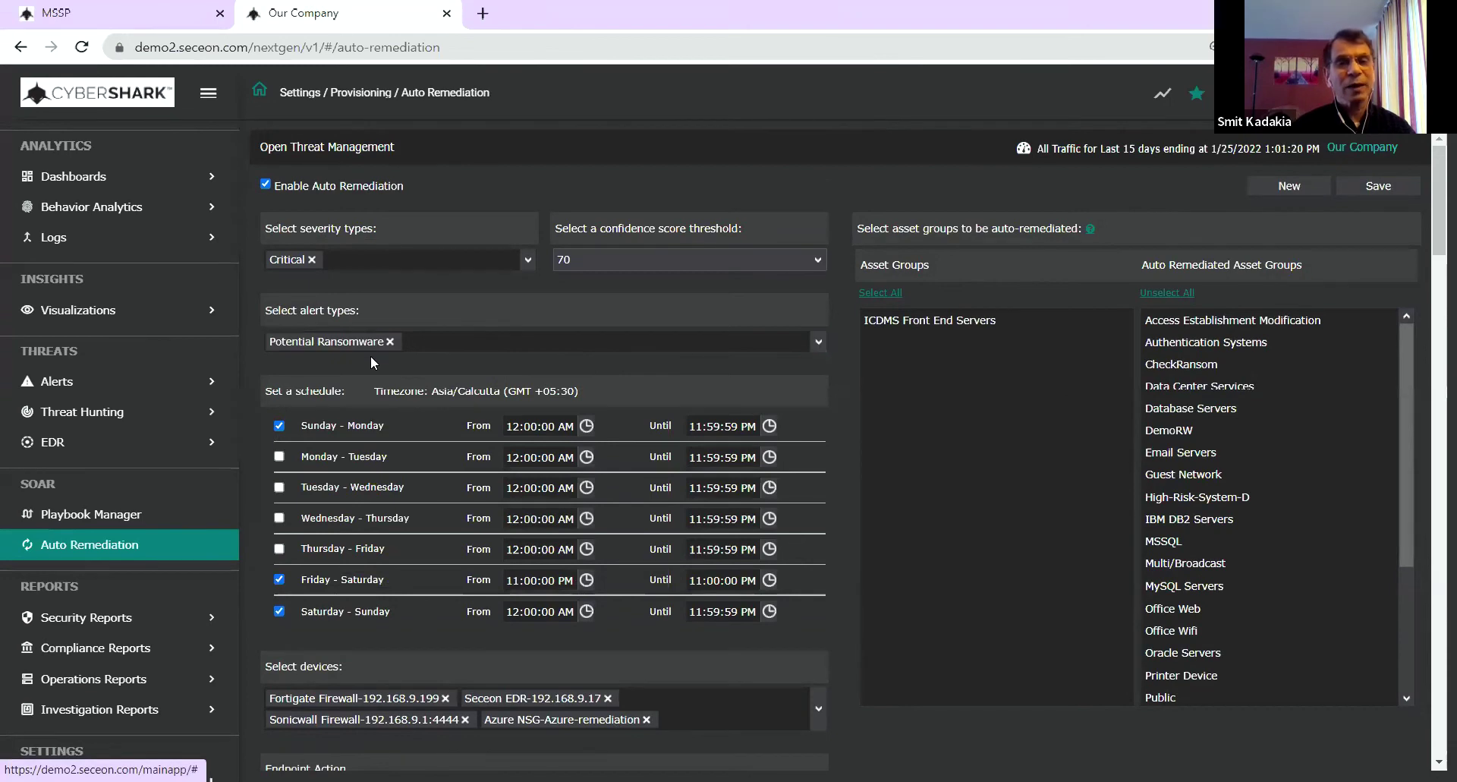
pyautogui.click(312, 262)
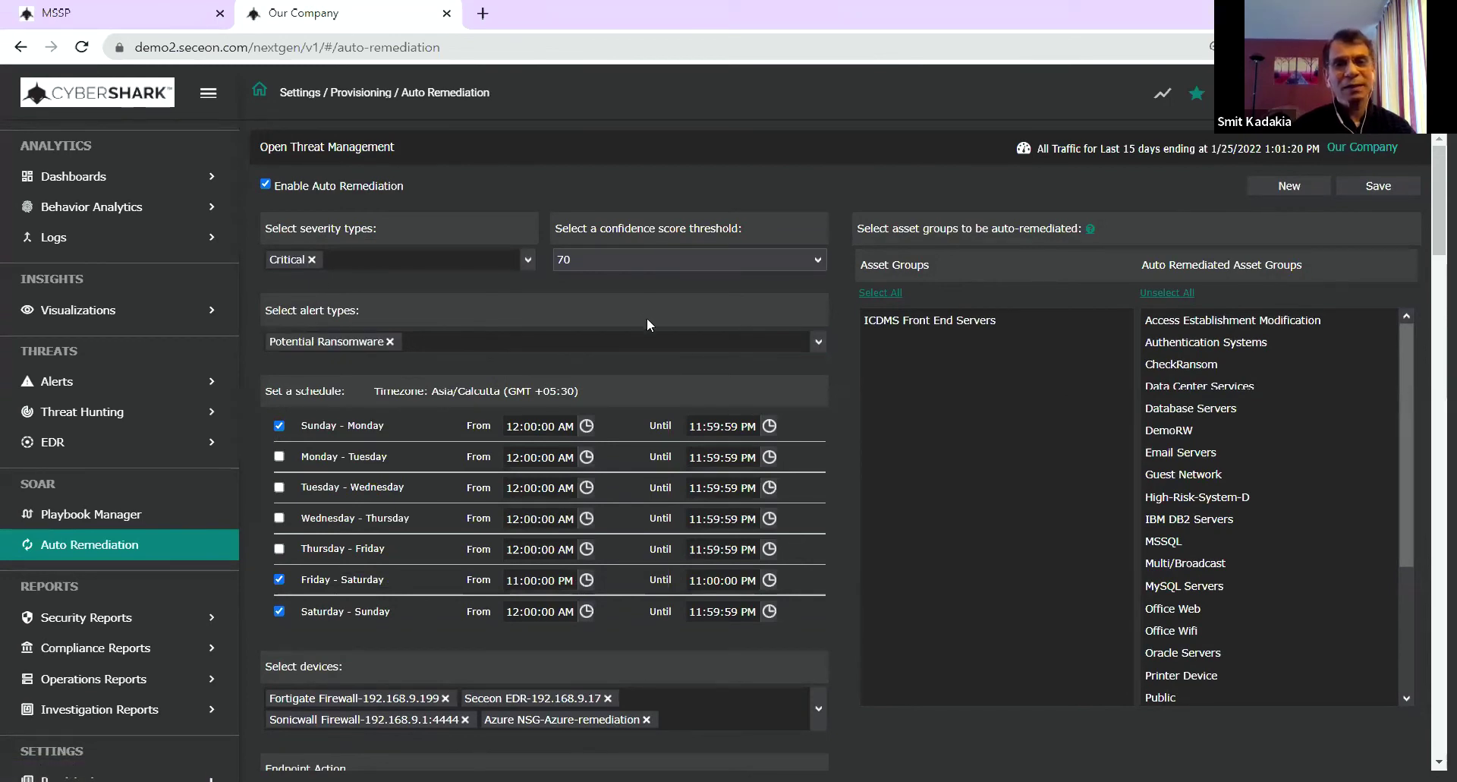
pyautogui.click(649, 262)
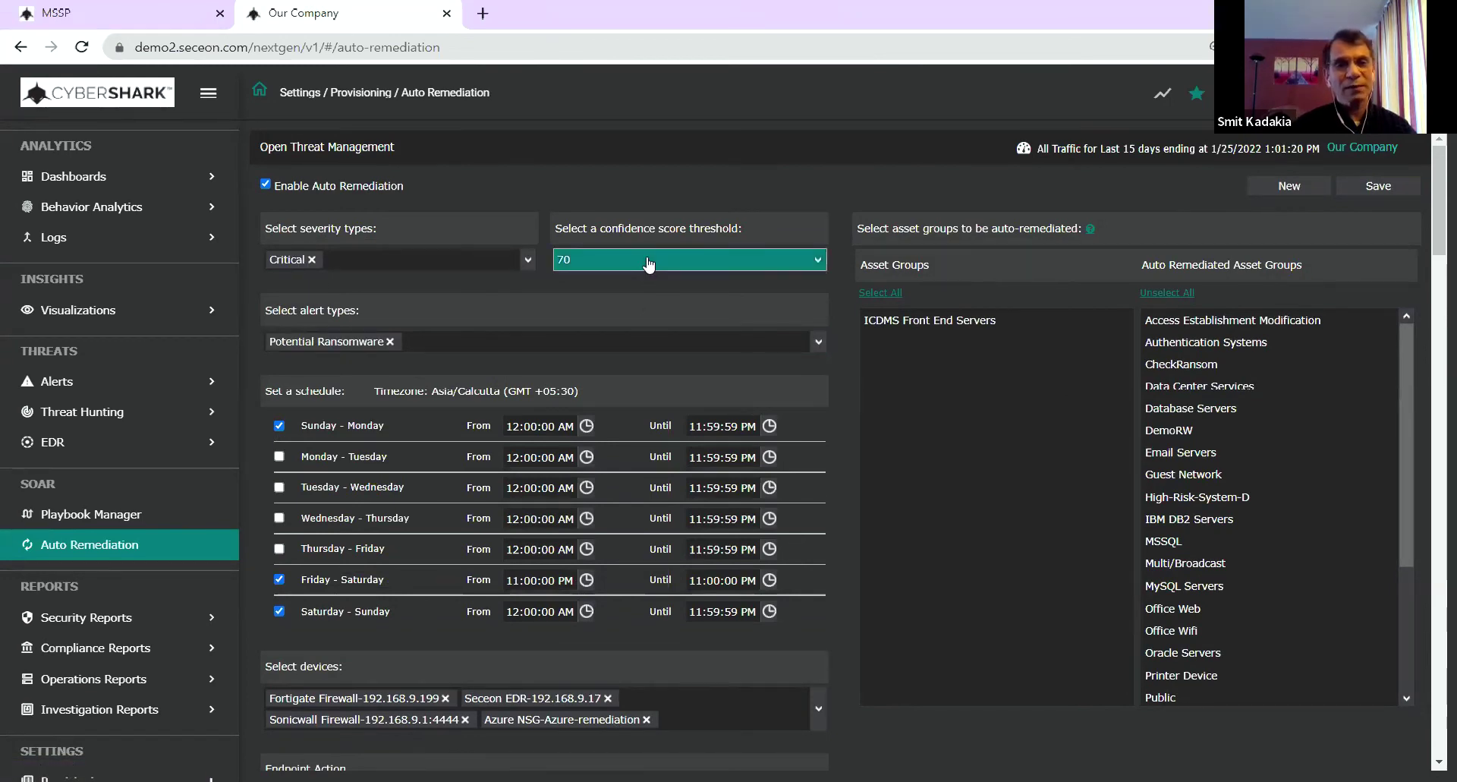
pyautogui.click(303, 176)
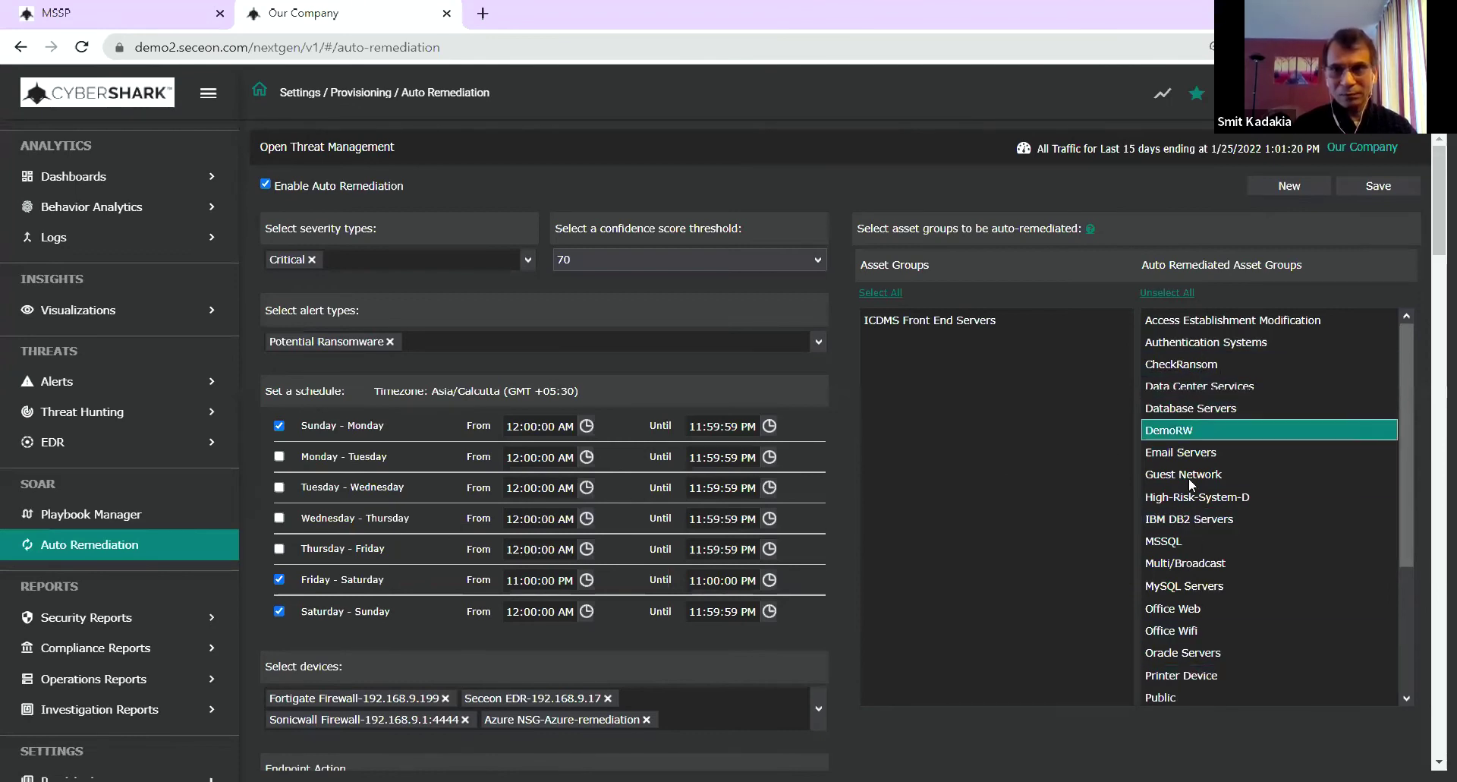
pyautogui.click(1170, 296)
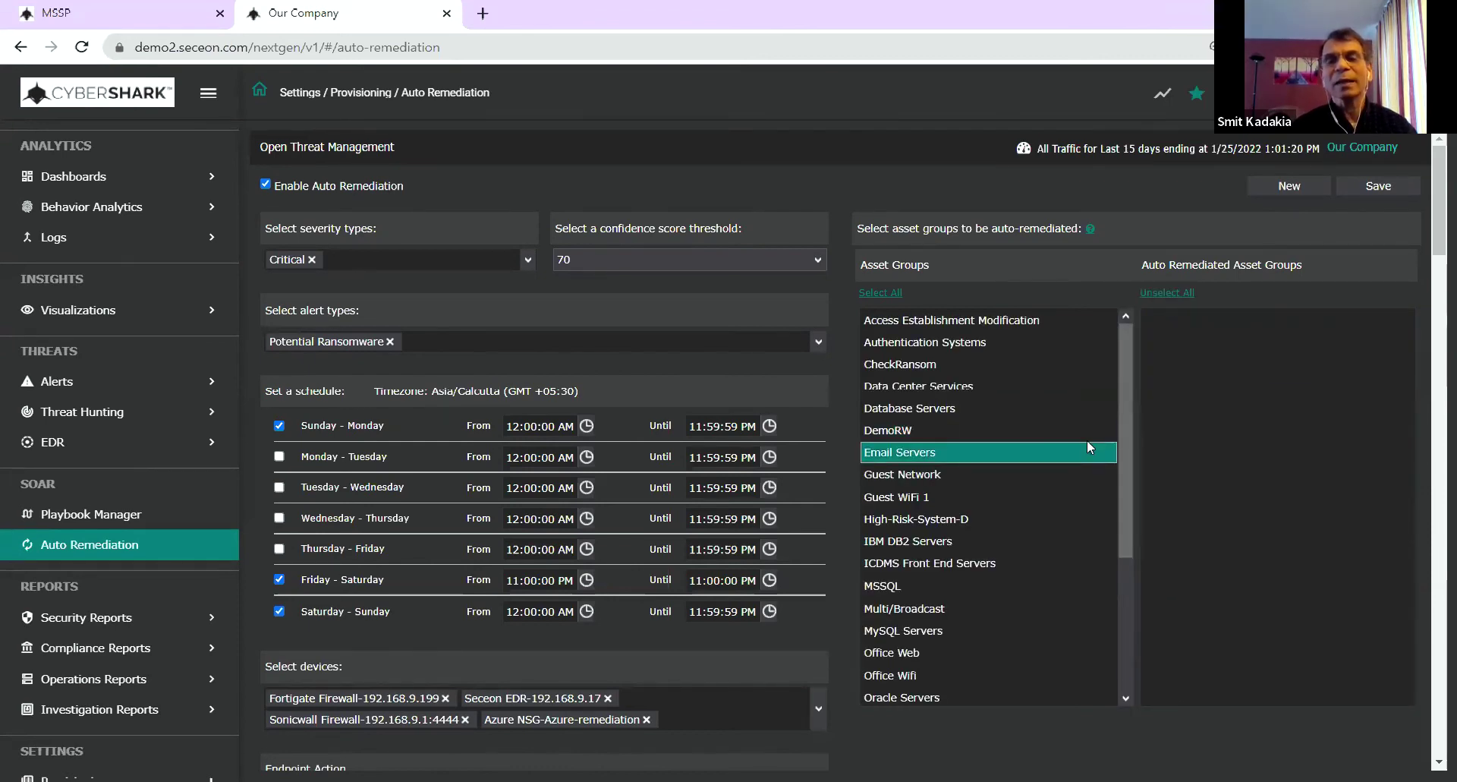
# Step: Add Authentication Systems, Data Center Services, Database Servers, Email Servers, High-Risk-System-D, IBM DB2 Servers and MSSQL to the rule's auto-remediated asset groups
pyautogui.click(981, 346)
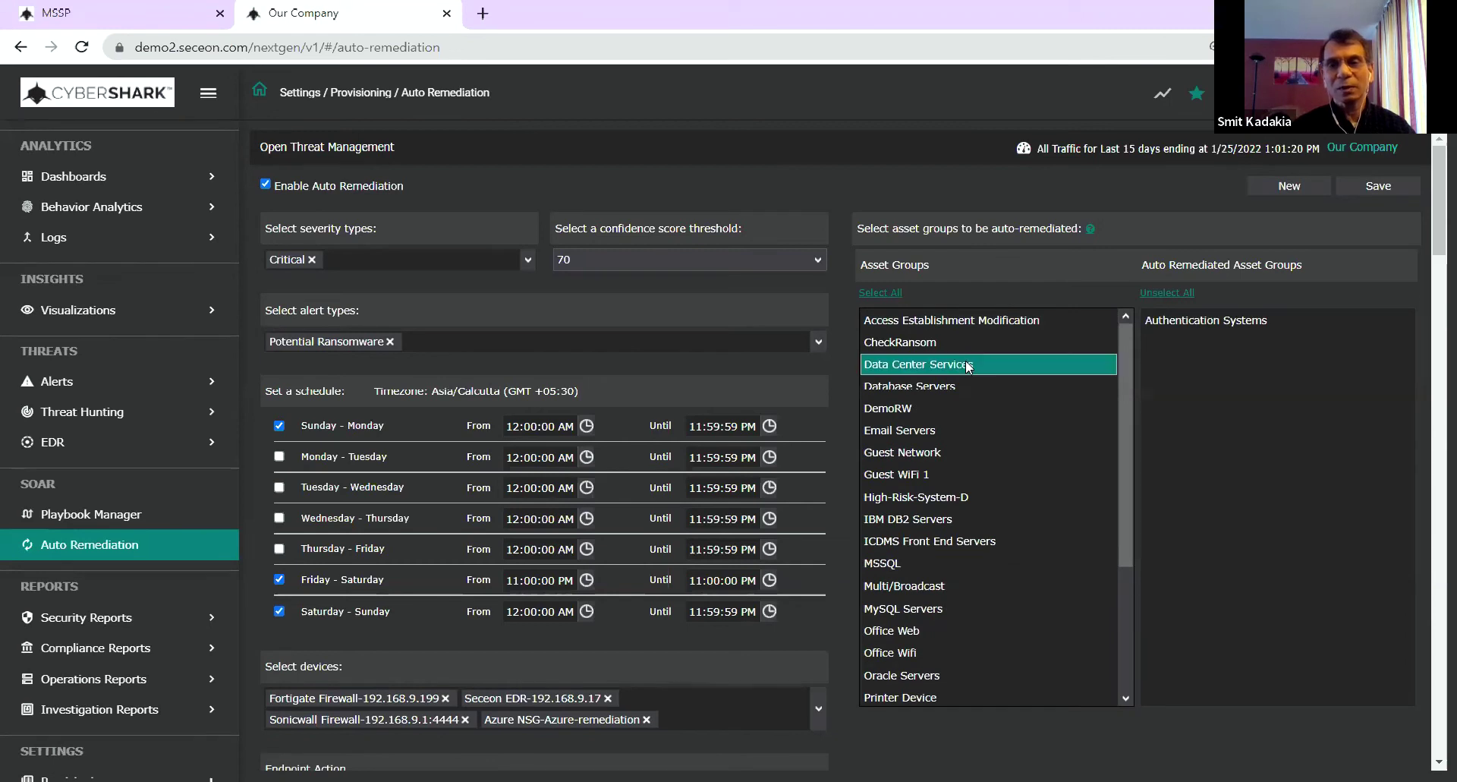
pyautogui.click(967, 362)
pyautogui.click(938, 365)
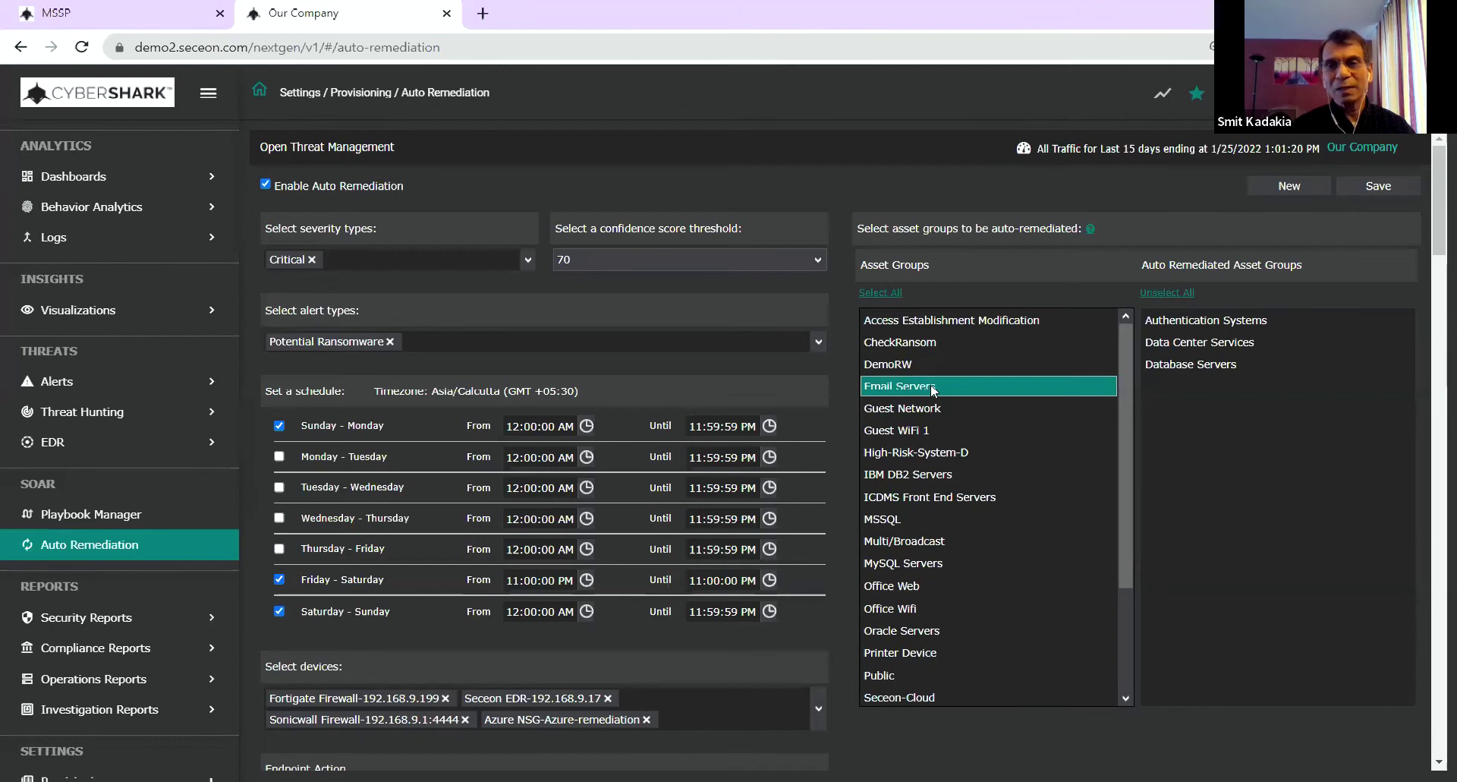
pyautogui.click(934, 387)
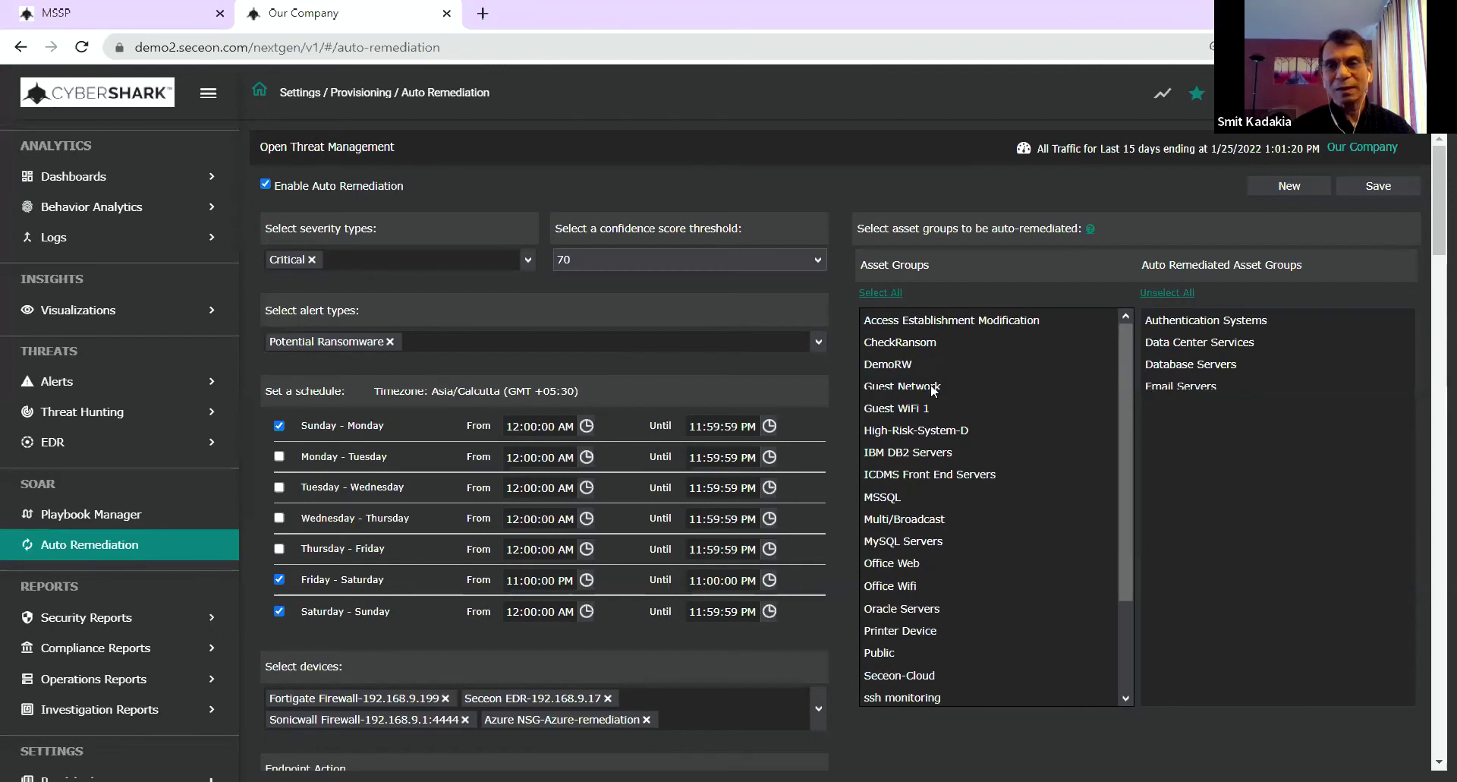
pyautogui.click(913, 430)
pyautogui.click(913, 431)
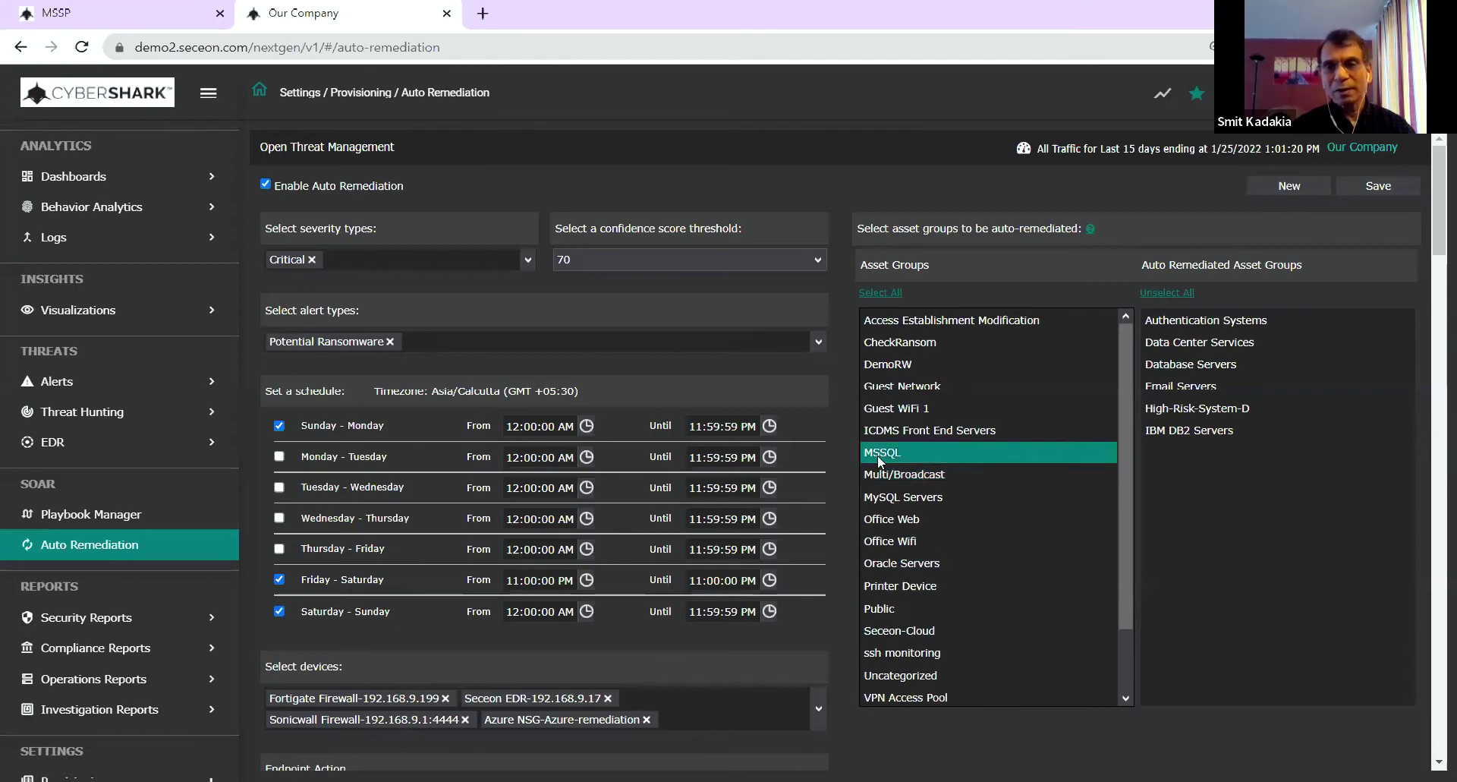
pyautogui.click(877, 454)
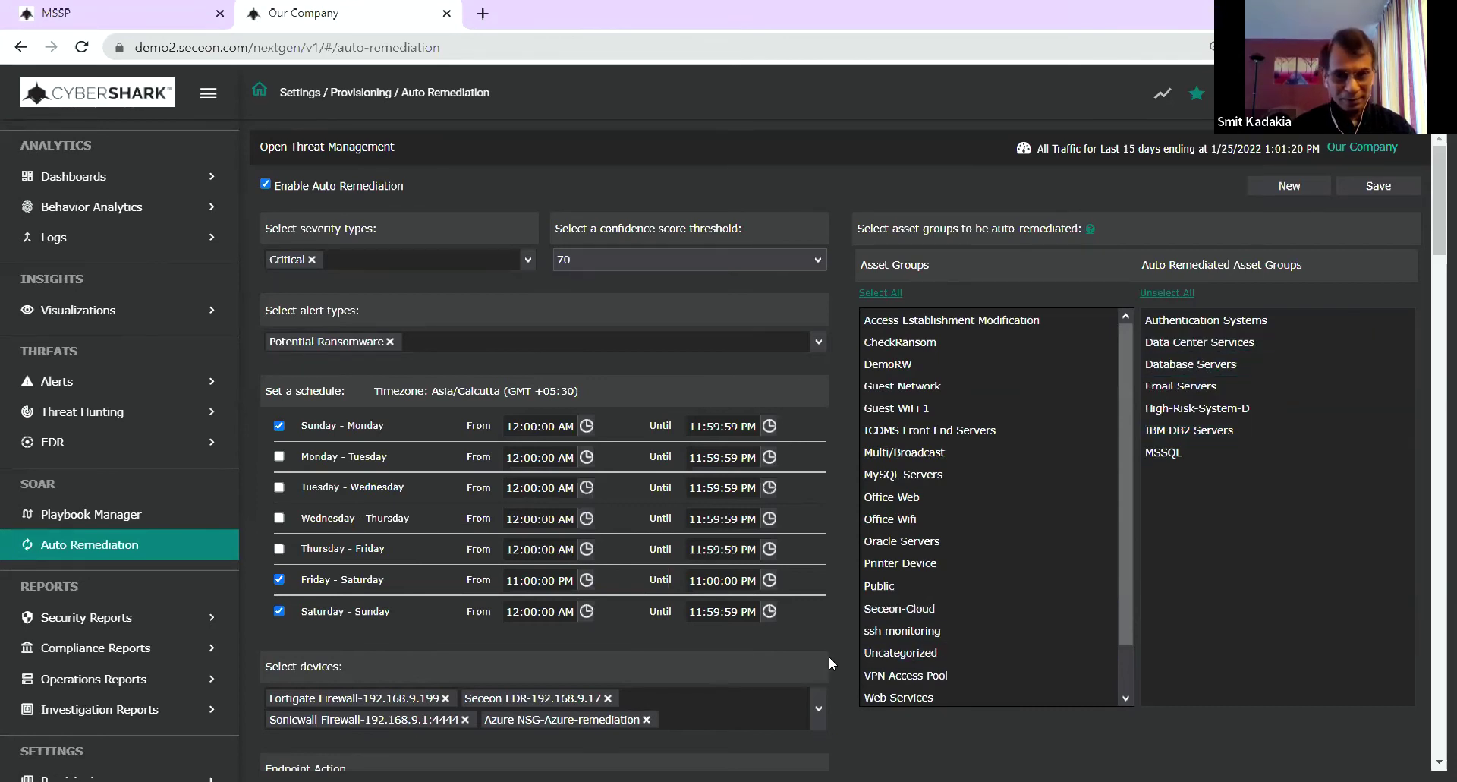
pyautogui.scroll(-4, 829, 656)
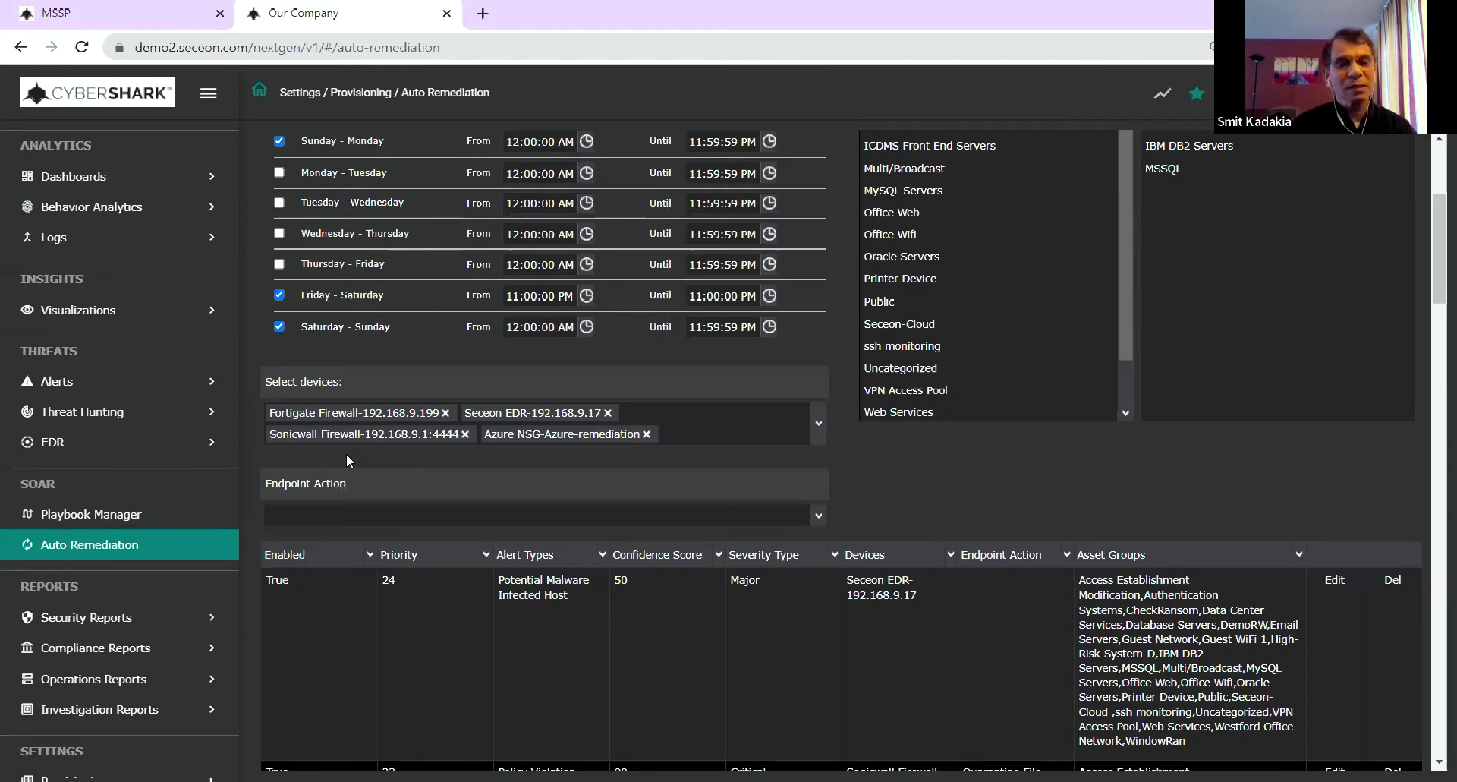
# Step: Go to Playbook Manager, list the playbooks and open "3 - Remediate Ransomeware Alerts on Specific Assets" for editing
pyautogui.click(121, 519)
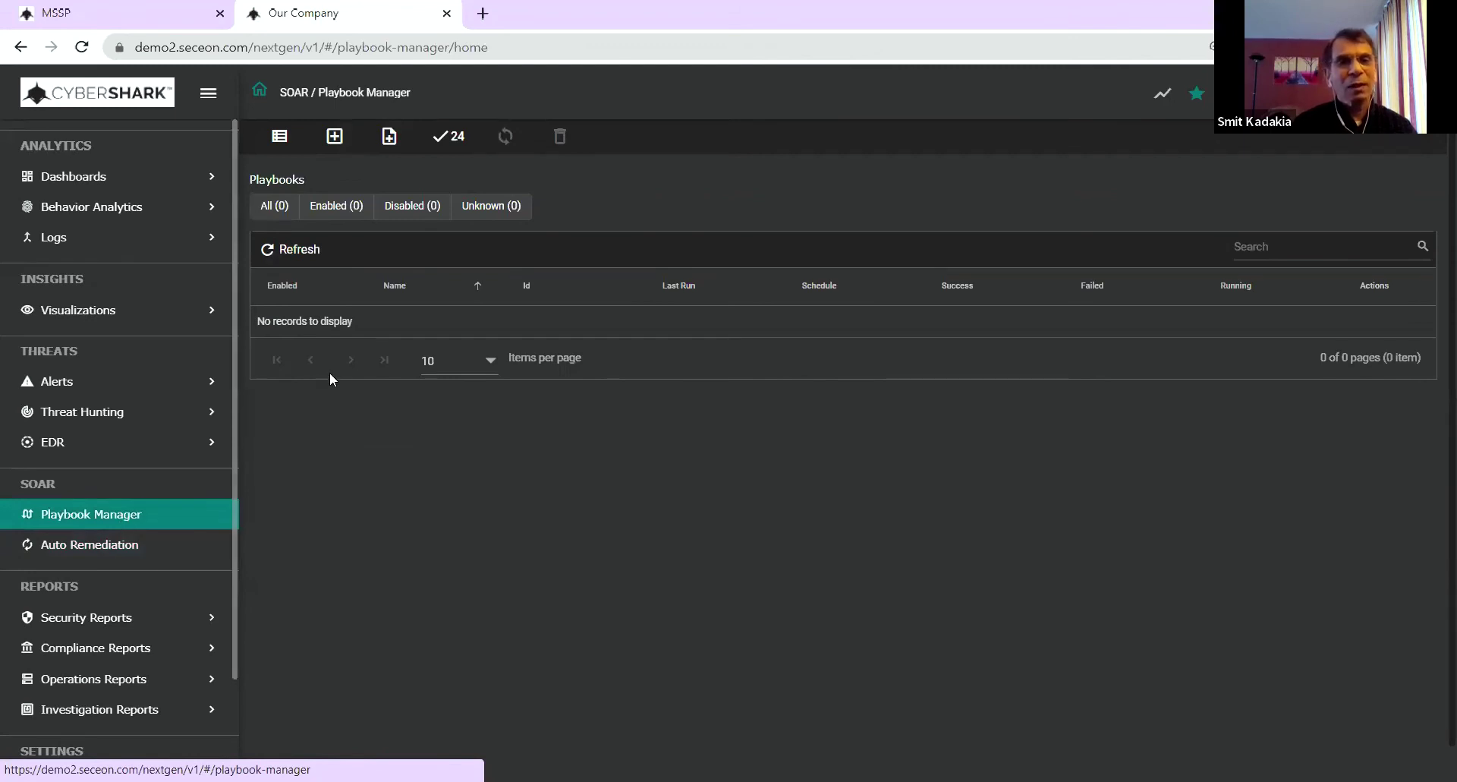
pyautogui.click(280, 140)
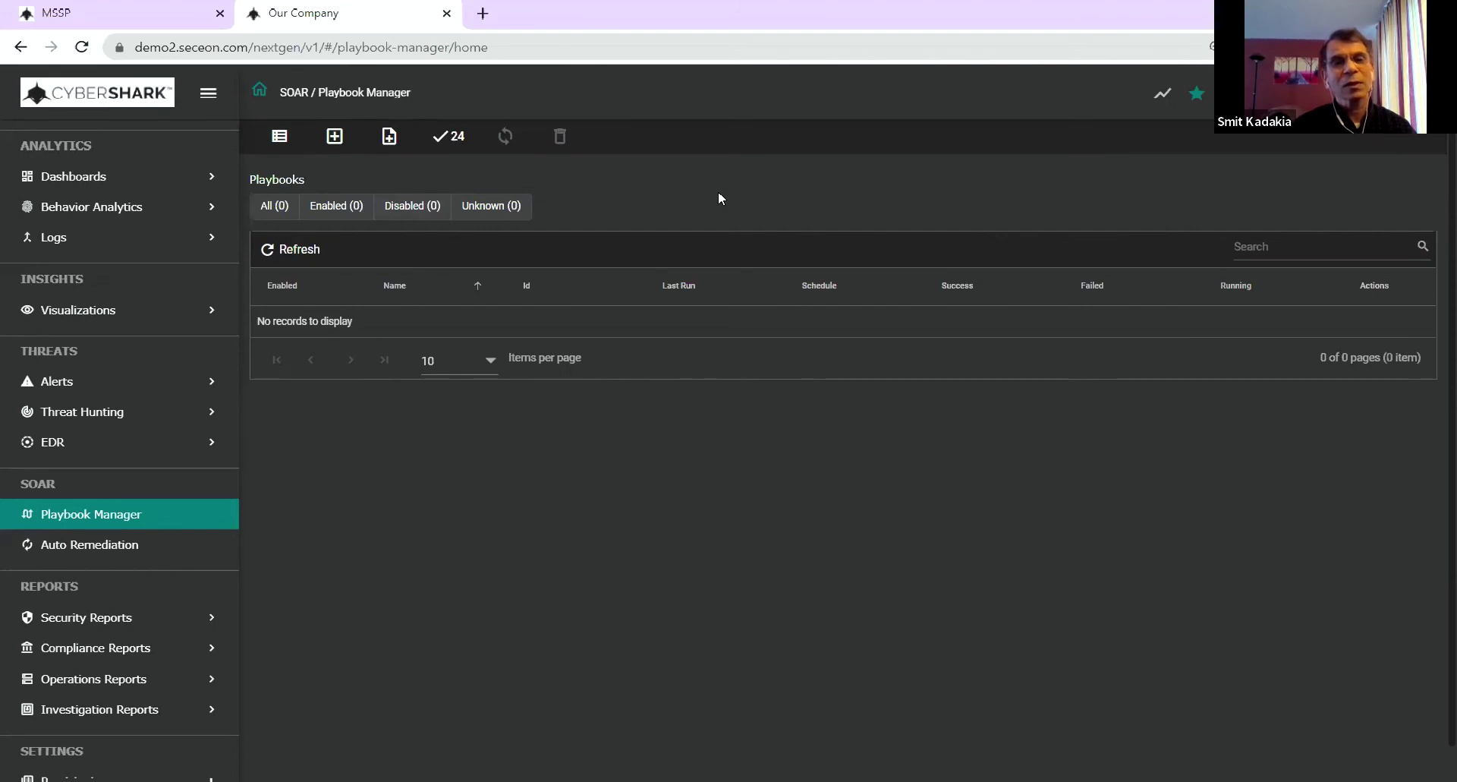
pyautogui.scroll(-1, 719, 198)
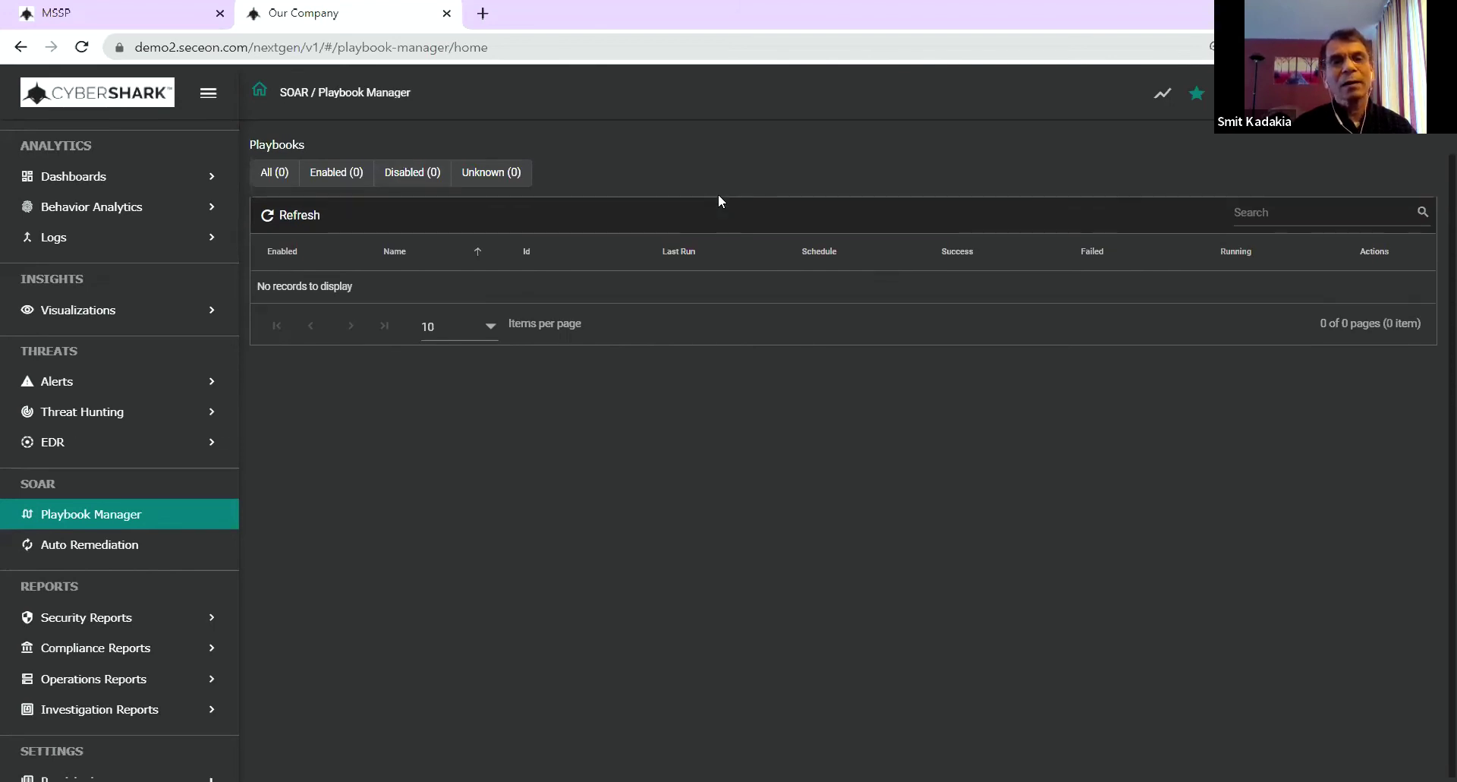
pyautogui.scroll(1, 720, 200)
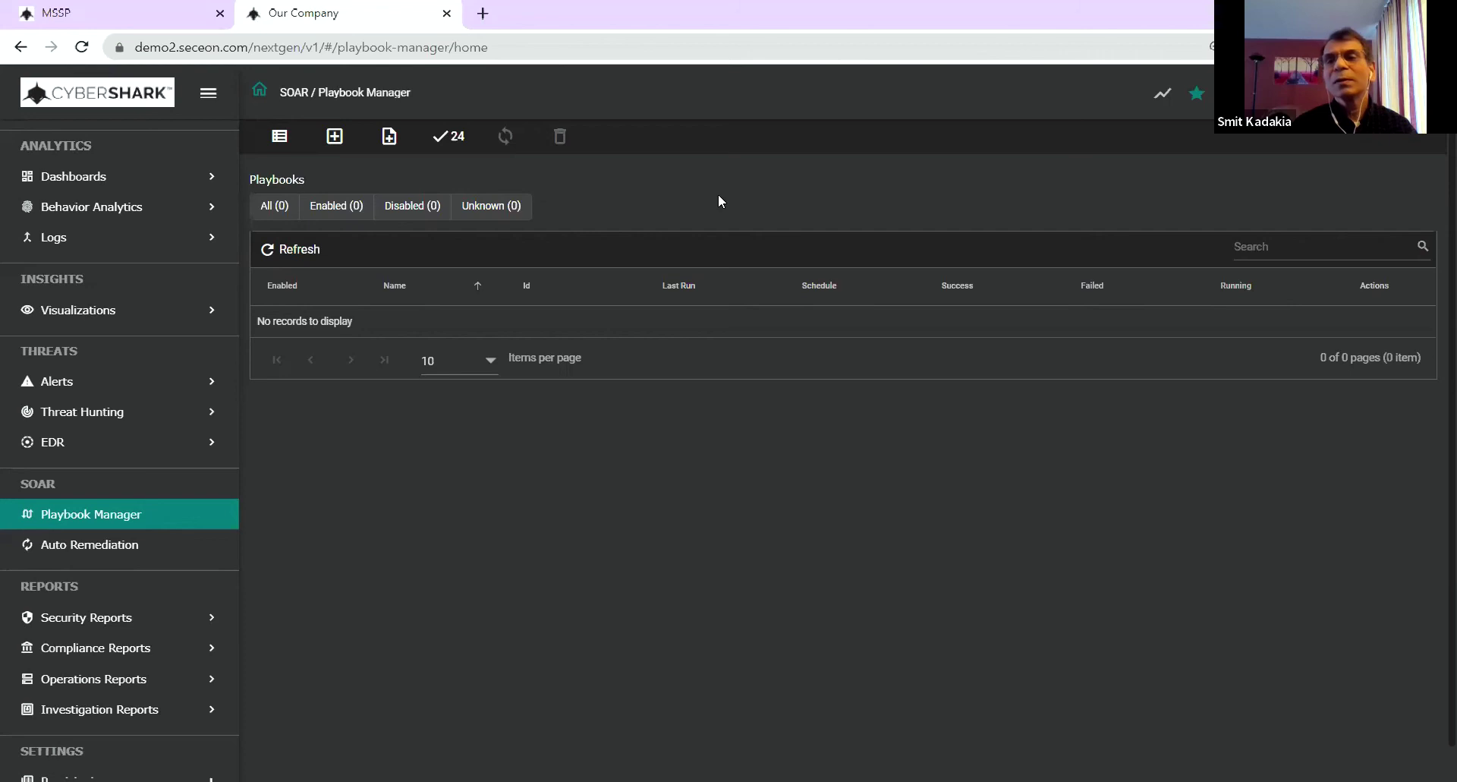
pyautogui.click(280, 139)
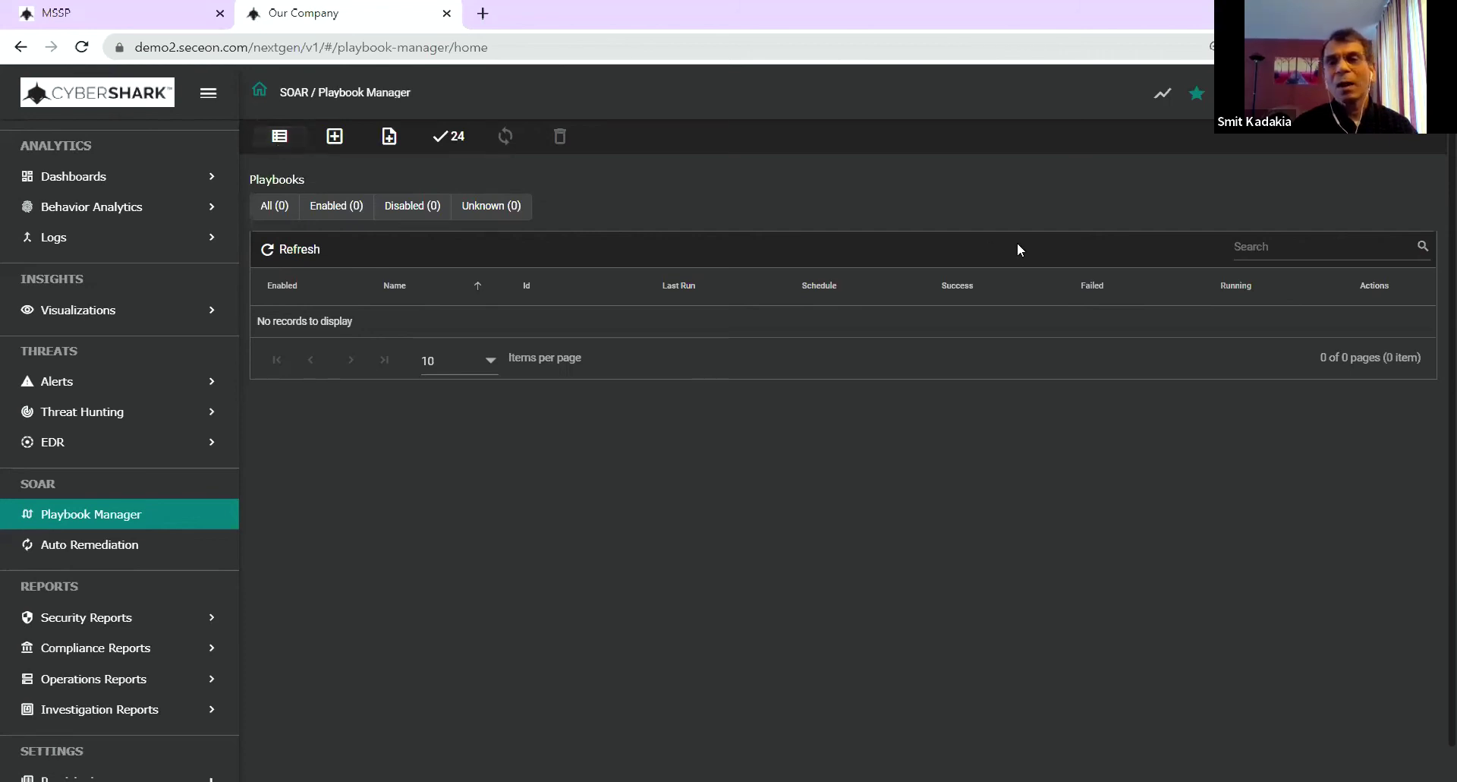
pyautogui.scroll(-1, 921, 507)
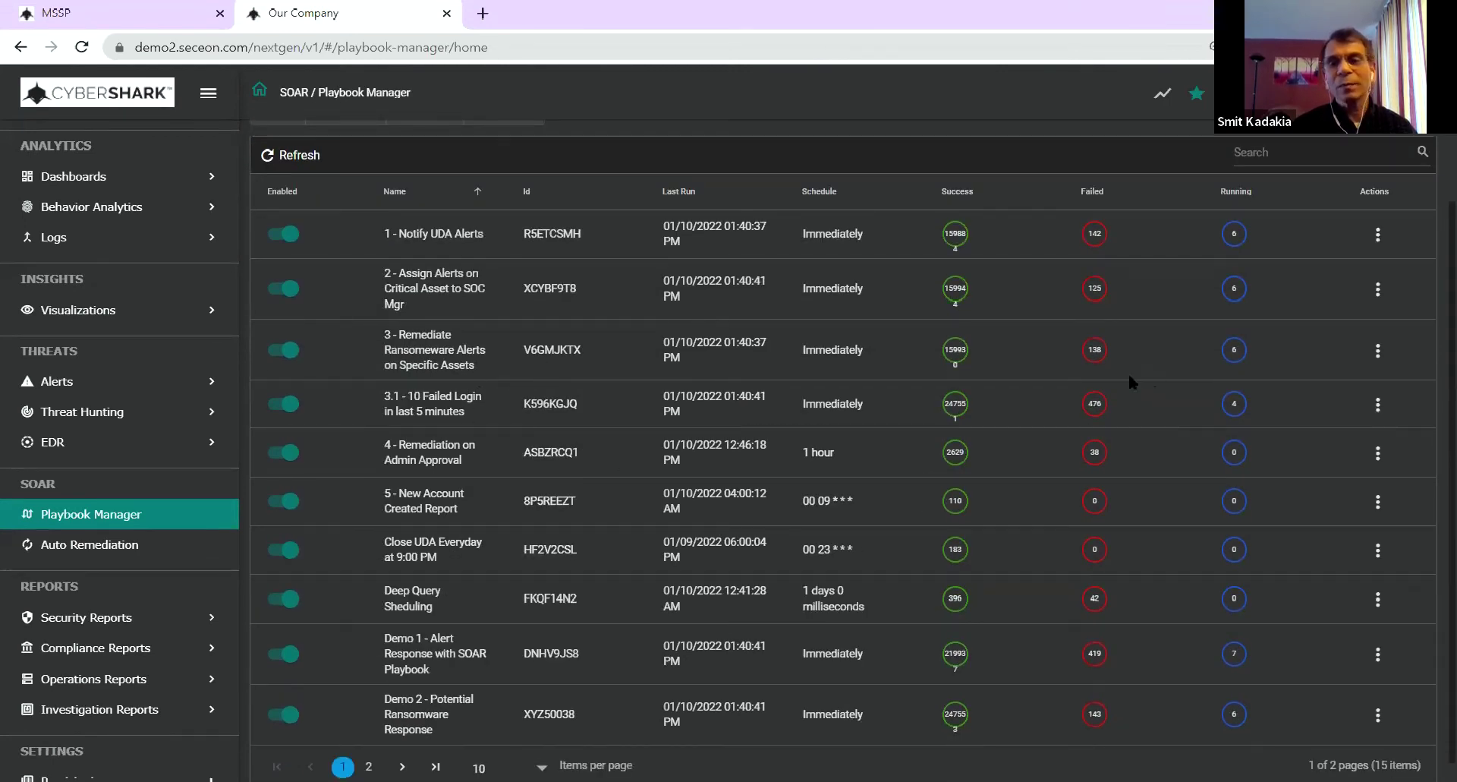
pyautogui.click(1377, 354)
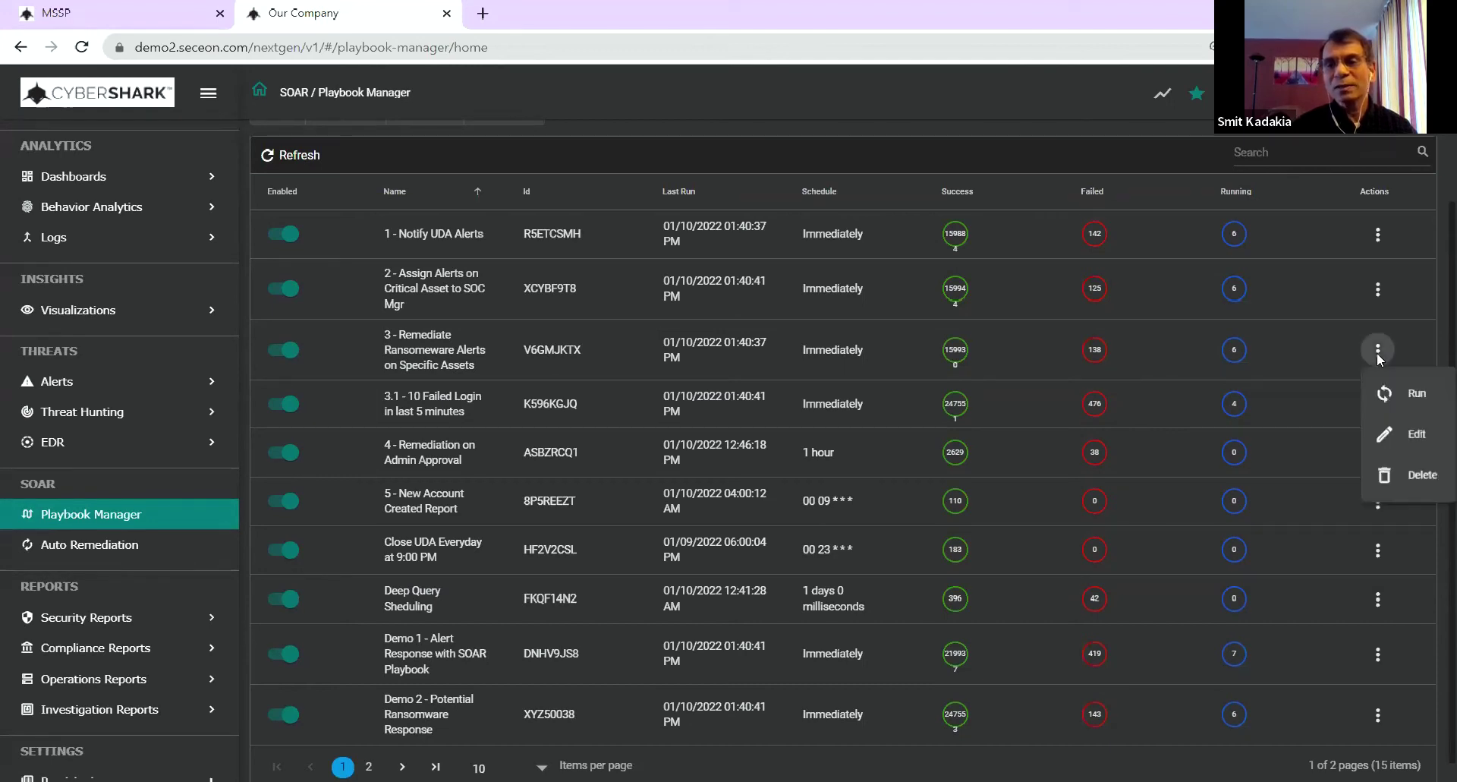
pyautogui.click(1414, 436)
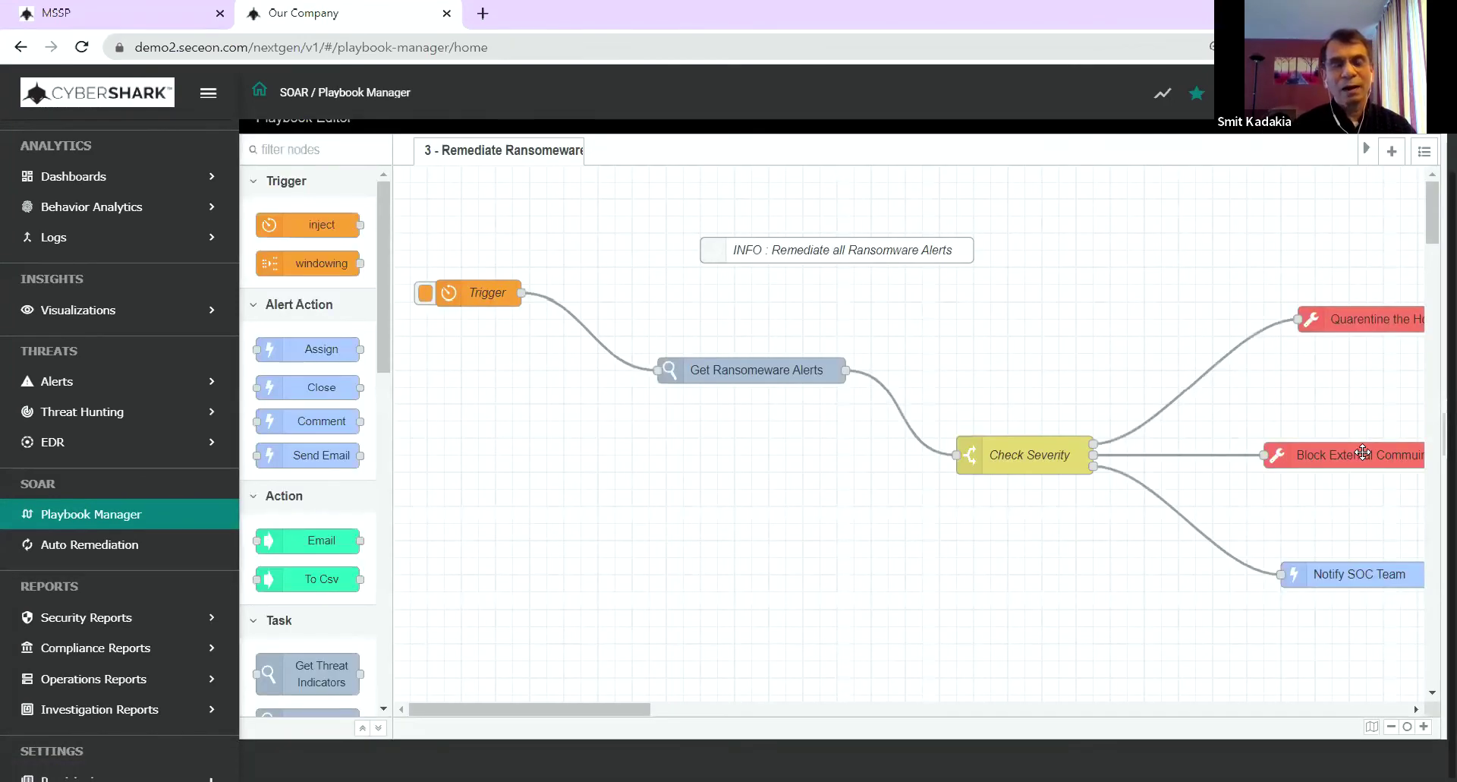
# Step: Review the repeat options in the Trigger node's properties and close them
pyautogui.doubleClick(486, 303)
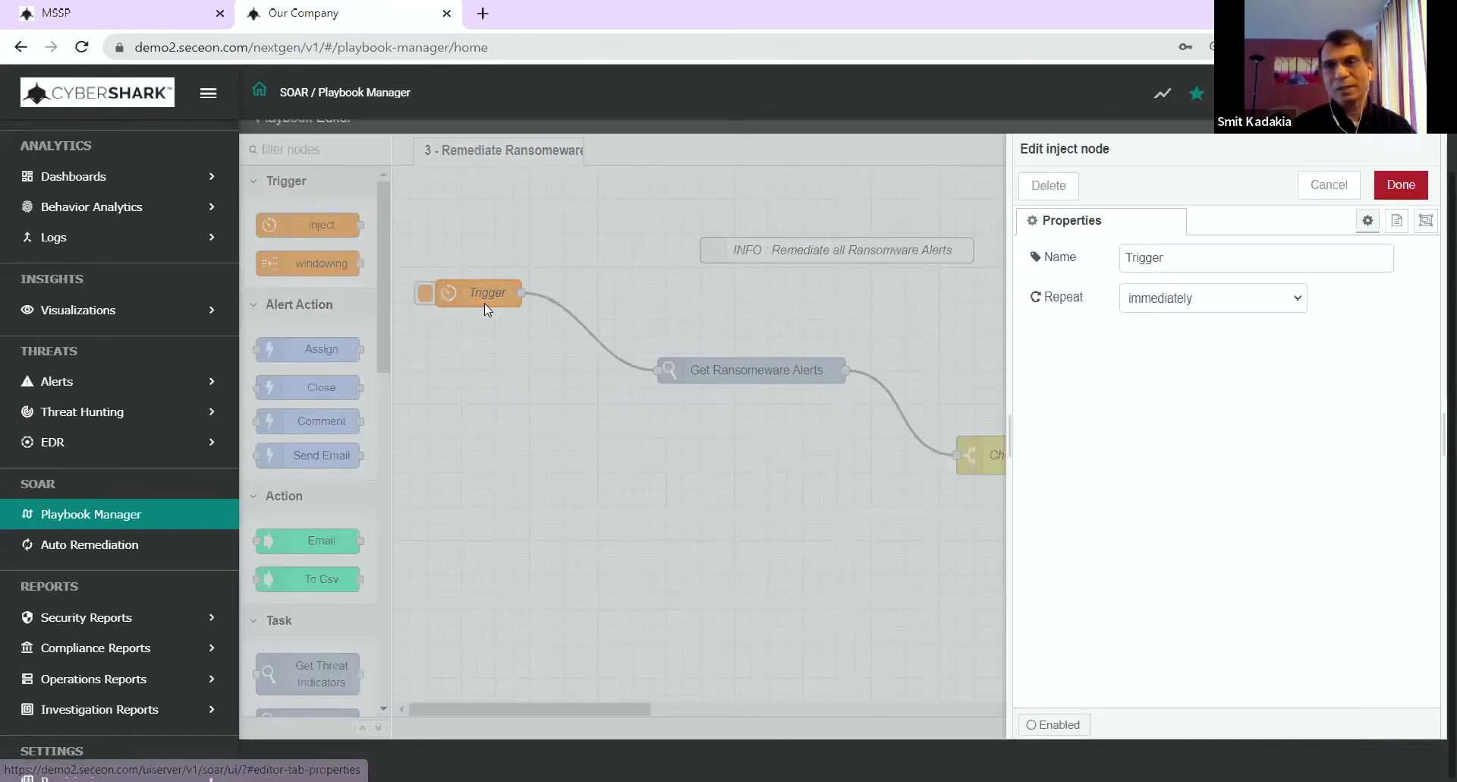
pyautogui.click(1260, 312)
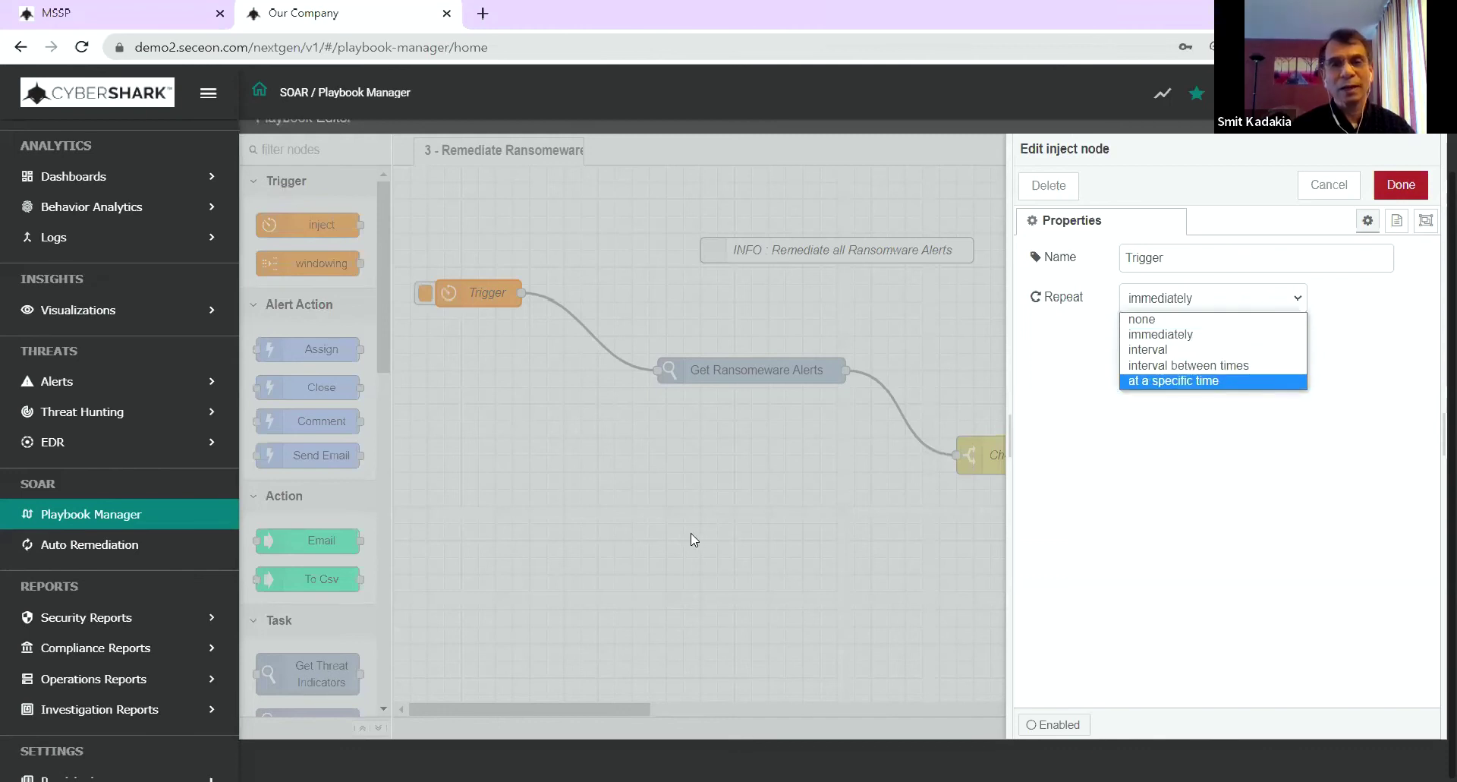
pyautogui.click(751, 383)
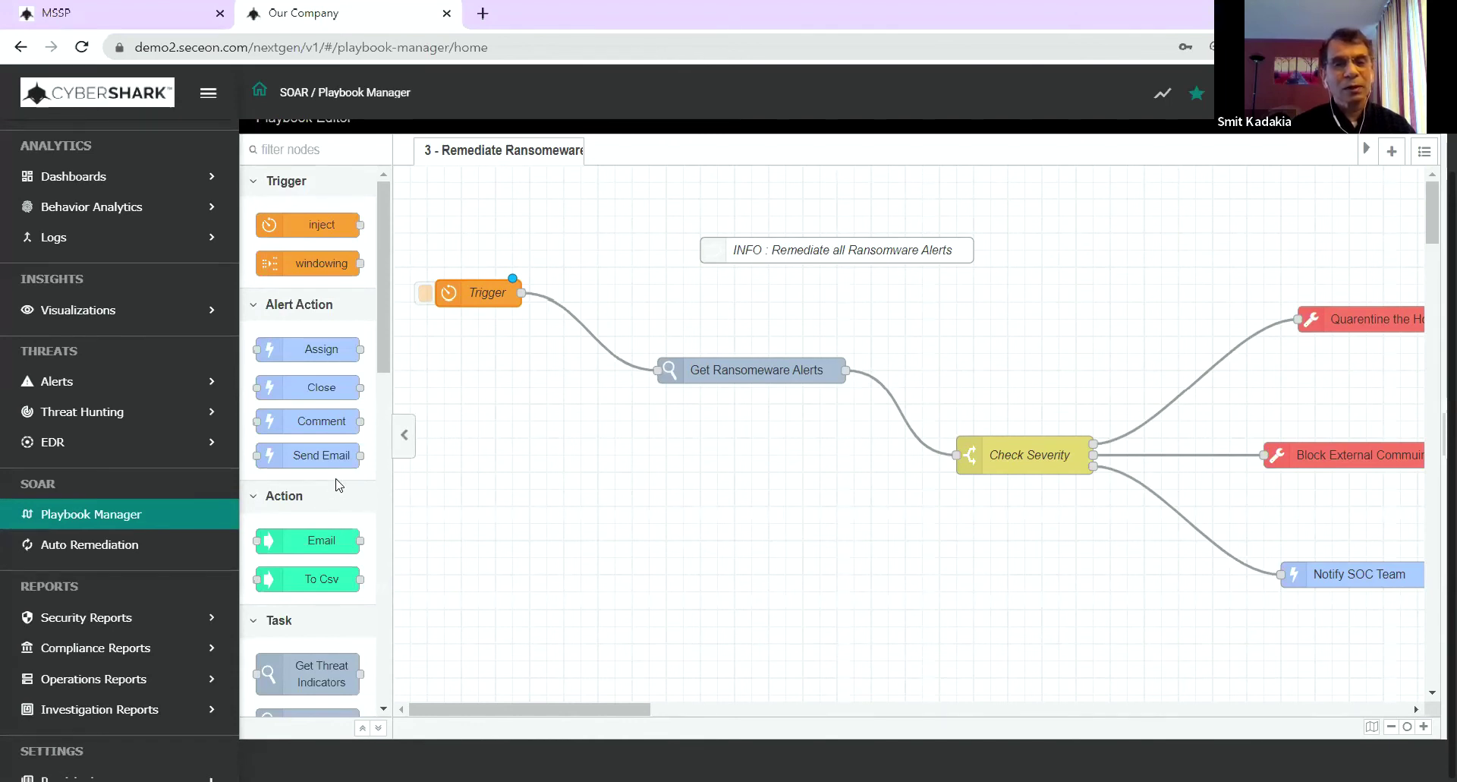
# Step: Insert a Comment alert action on the link between Check Severity and the quarantine node, and name it "Audit Comment added"
pyautogui.moveTo(327, 421)
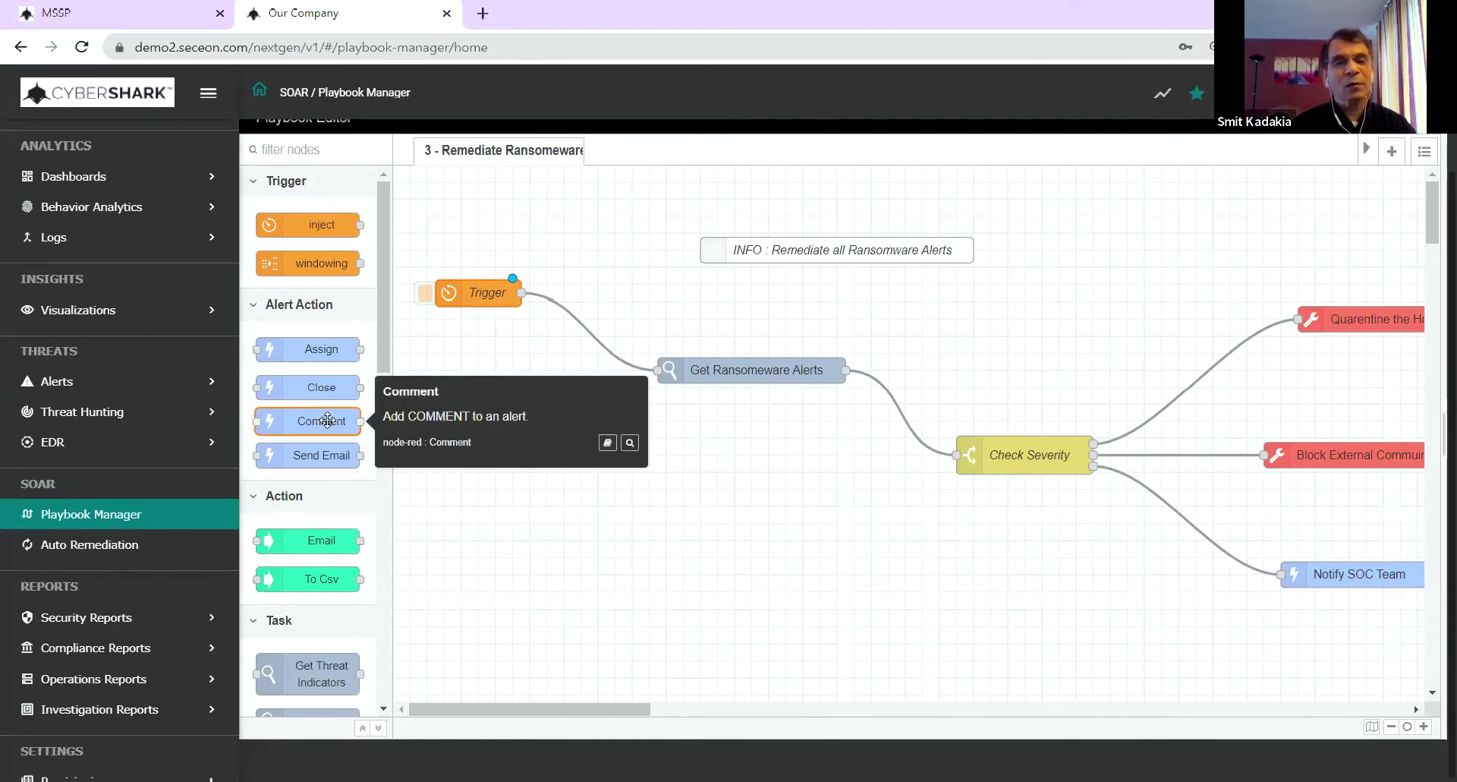
pyautogui.moveTo(1047, 472); pyautogui.dragTo(1253, 391)
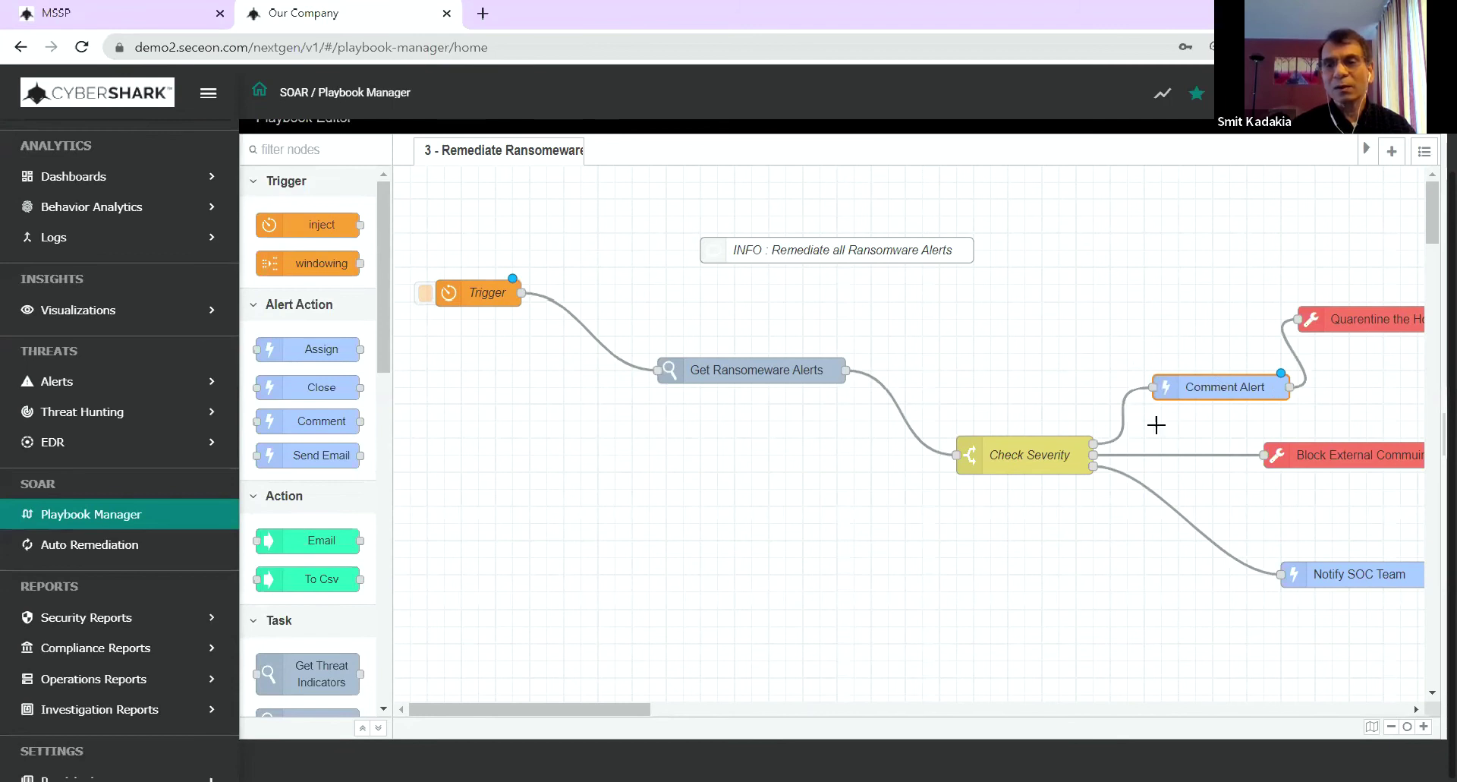
pyautogui.doubleClick(1214, 386)
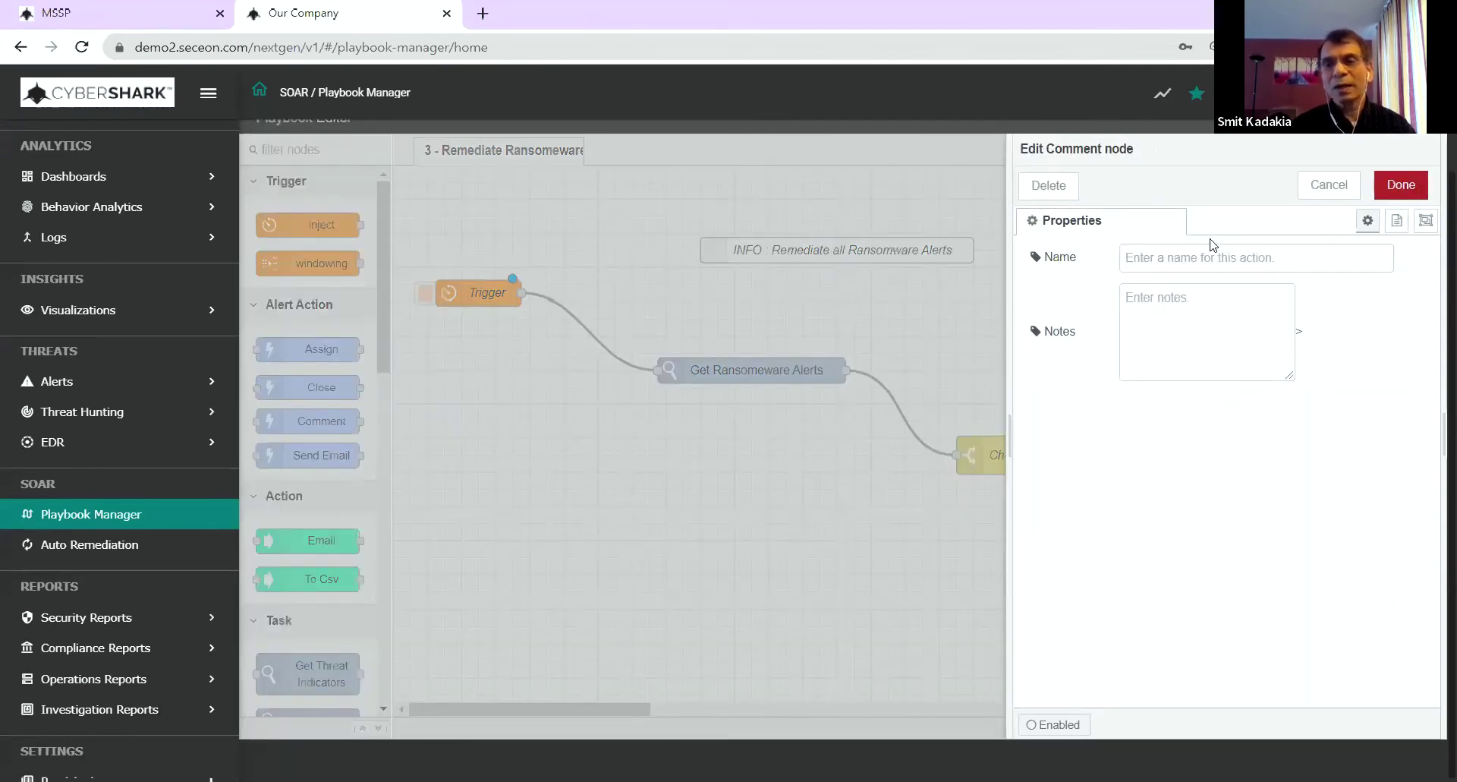
pyautogui.click(1216, 262)
pyautogui.write('Audit Comment added')
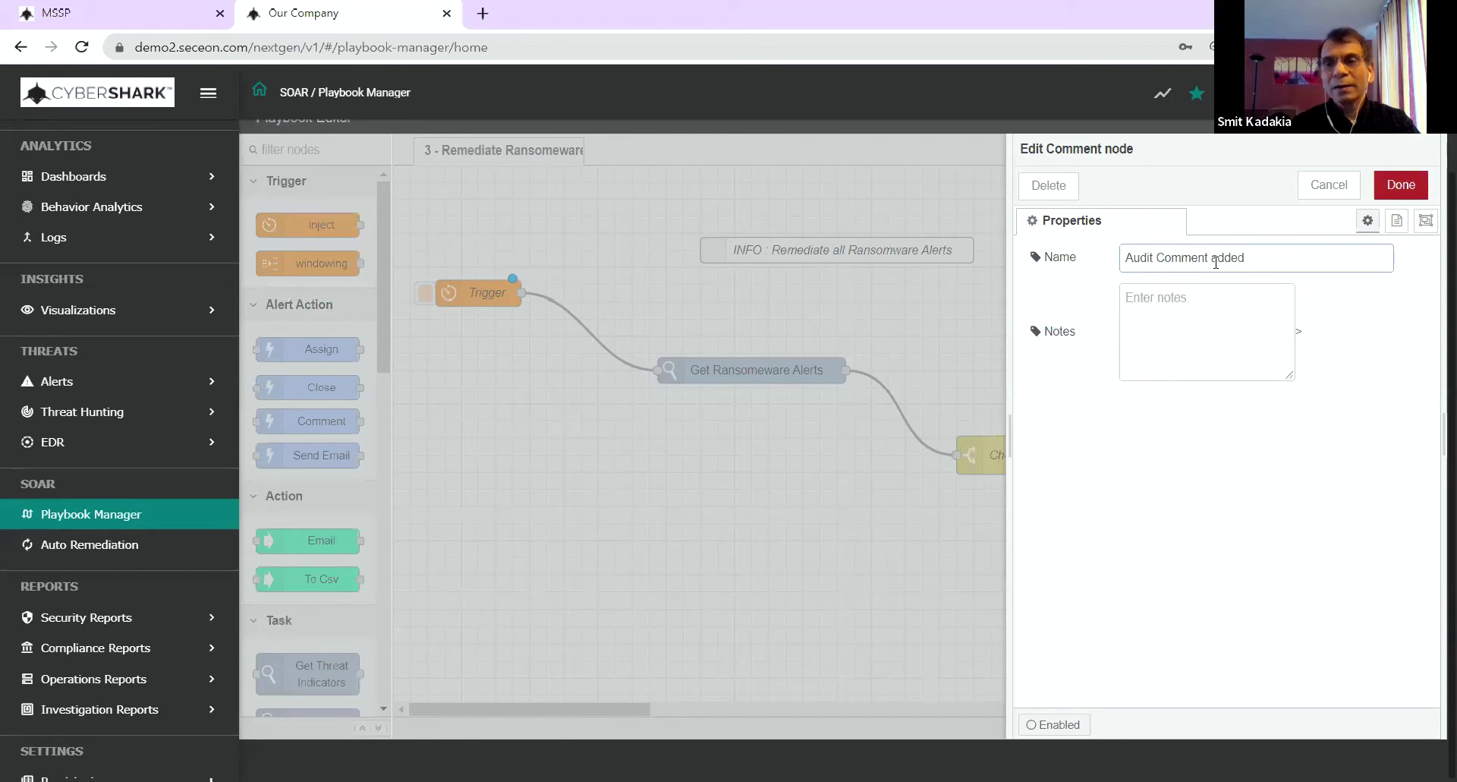
# Step: Set the comment node's notes to "This Ransomware has been remediated through playbooks byb quarantining the workstation" and move the node closer to Check Severity
pyautogui.click(1174, 304)
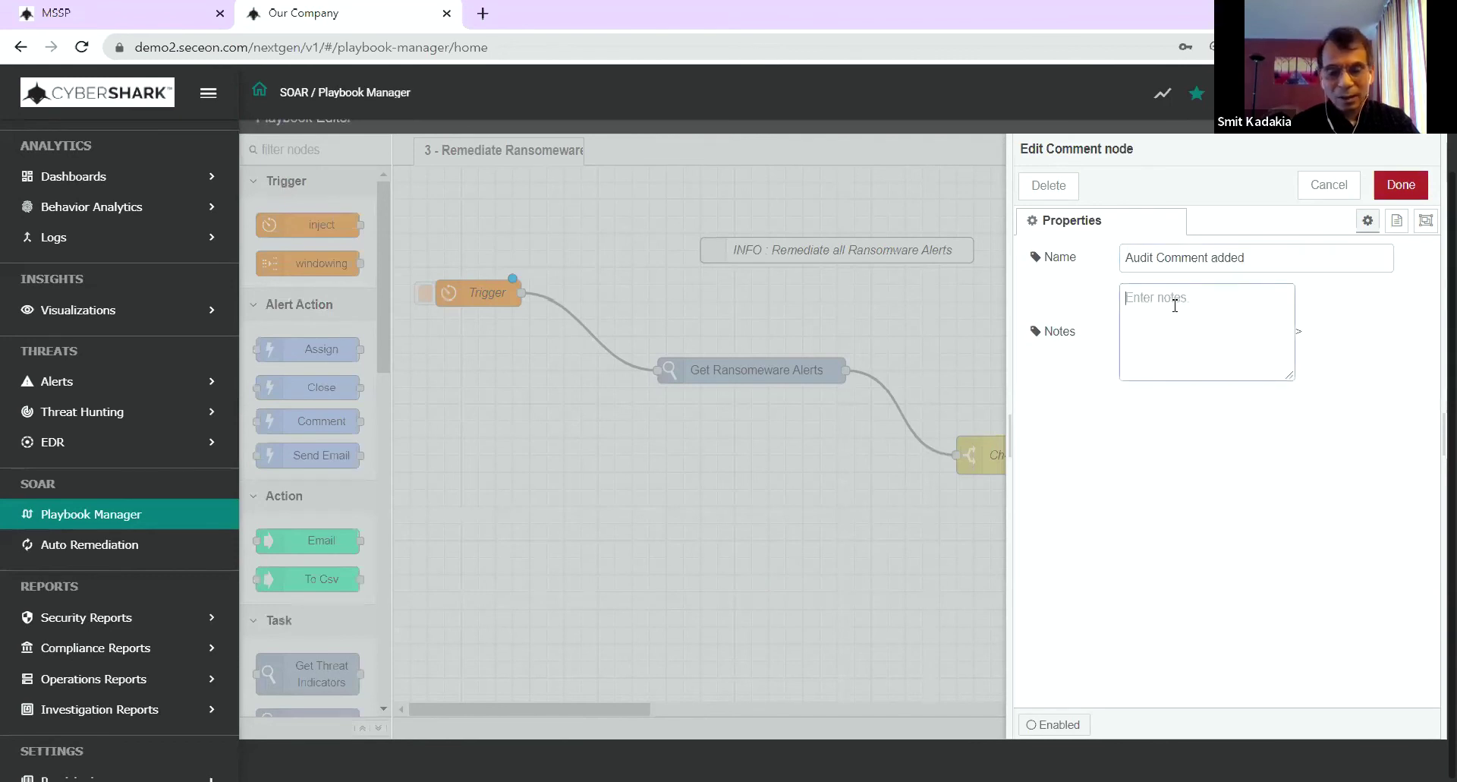
pyautogui.write('This Ranso')
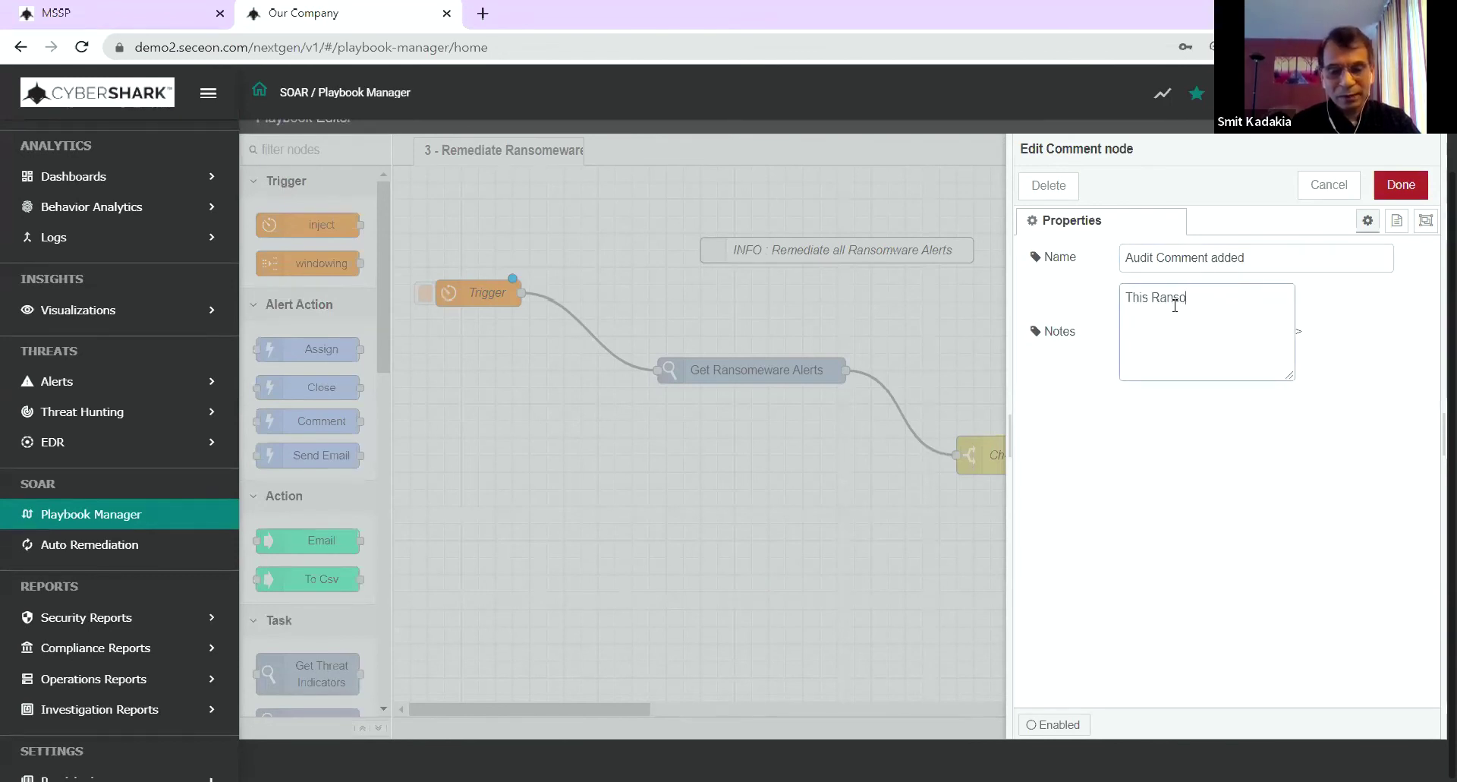
pyautogui.write('mware has been ')
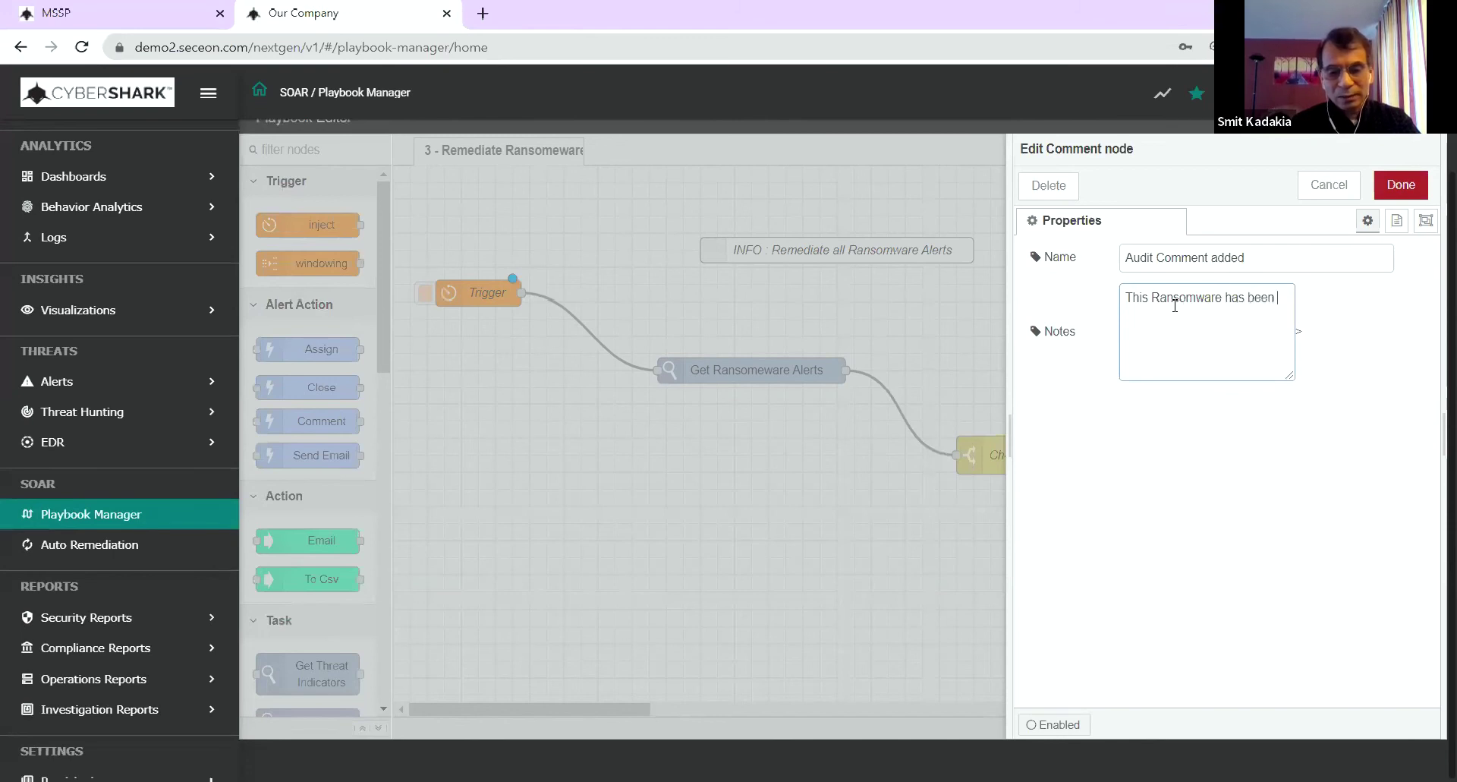
pyautogui.write('remediated throu')
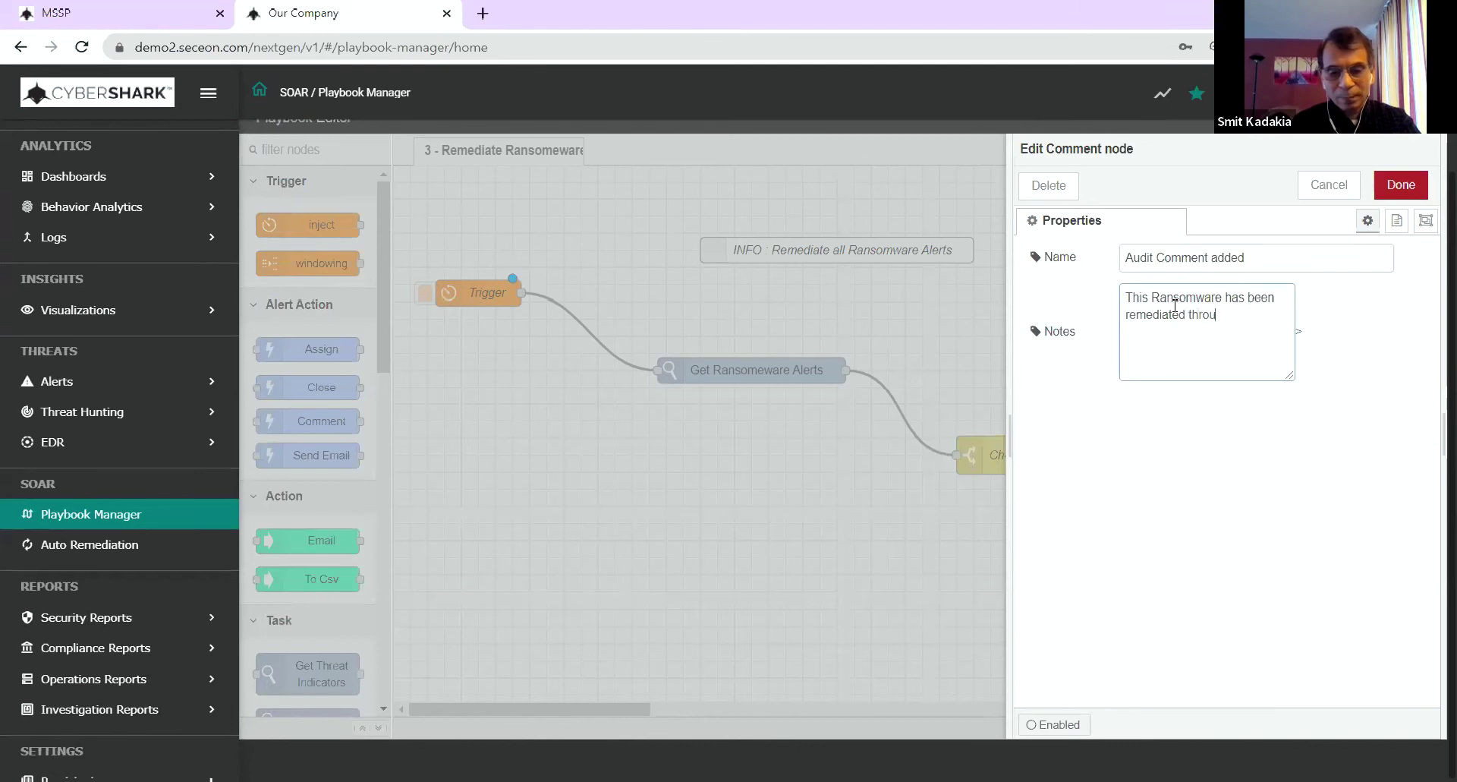
pyautogui.write('gh q')
pyautogui.press('BackSpace')
pyautogui.write('playbook')
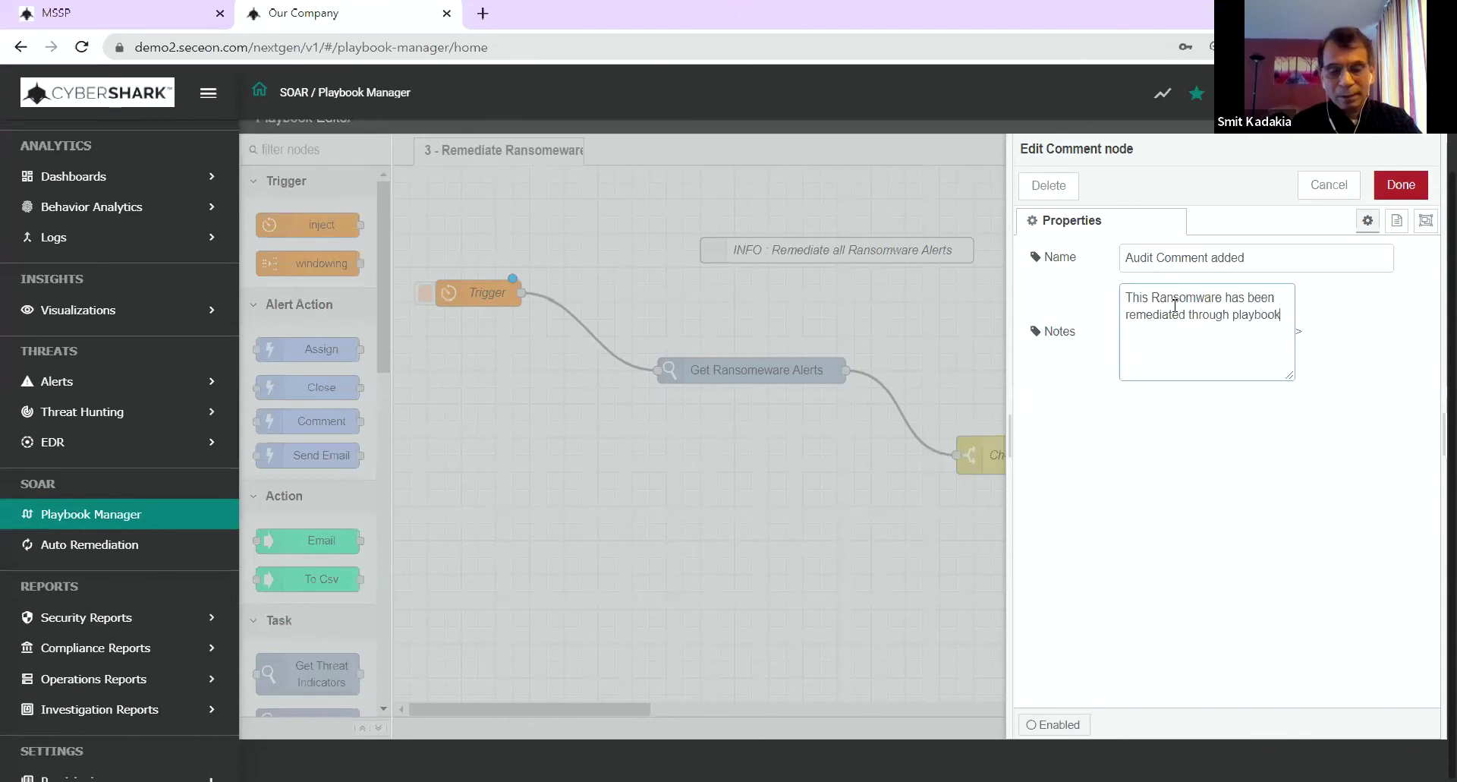
pyautogui.write('s byb qu')
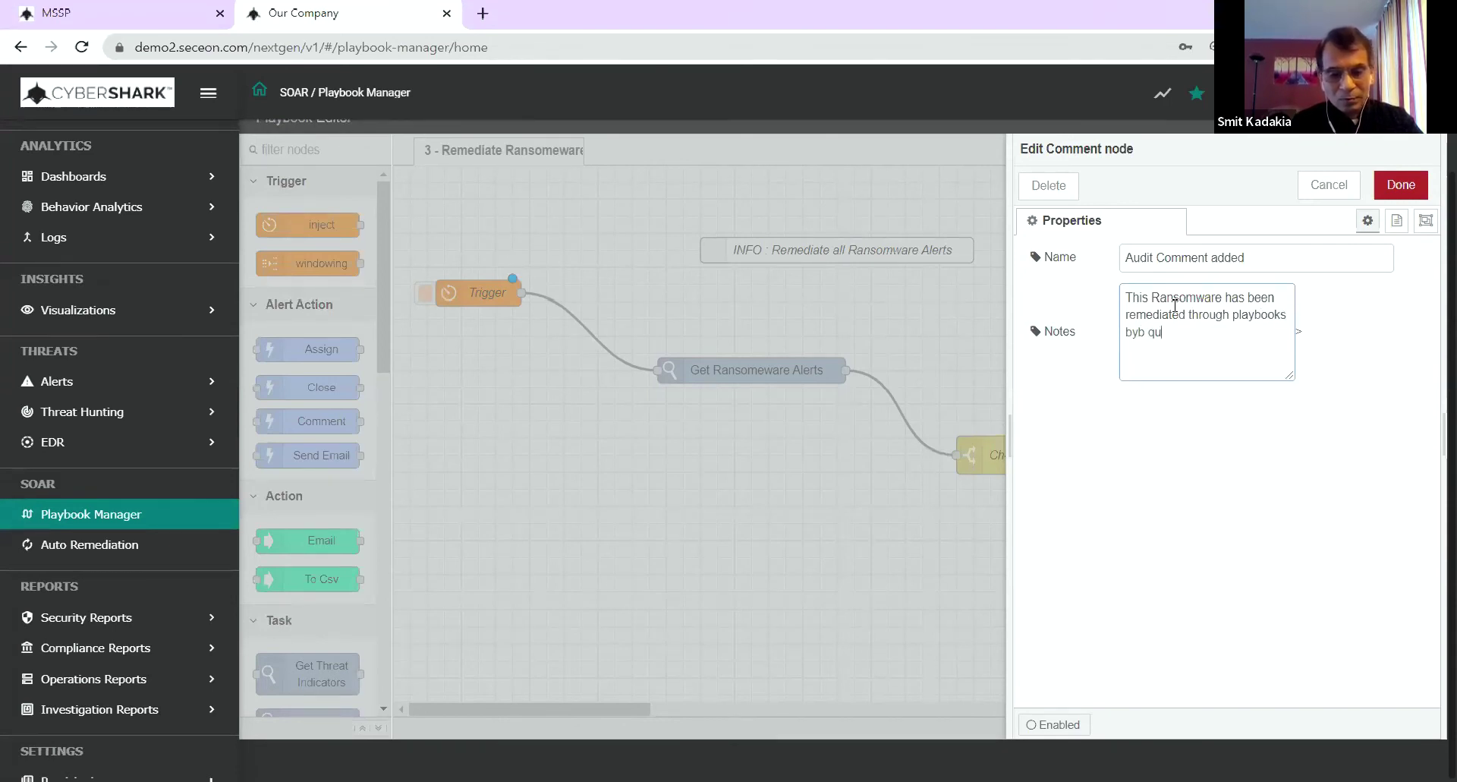
pyautogui.write('arantining ')
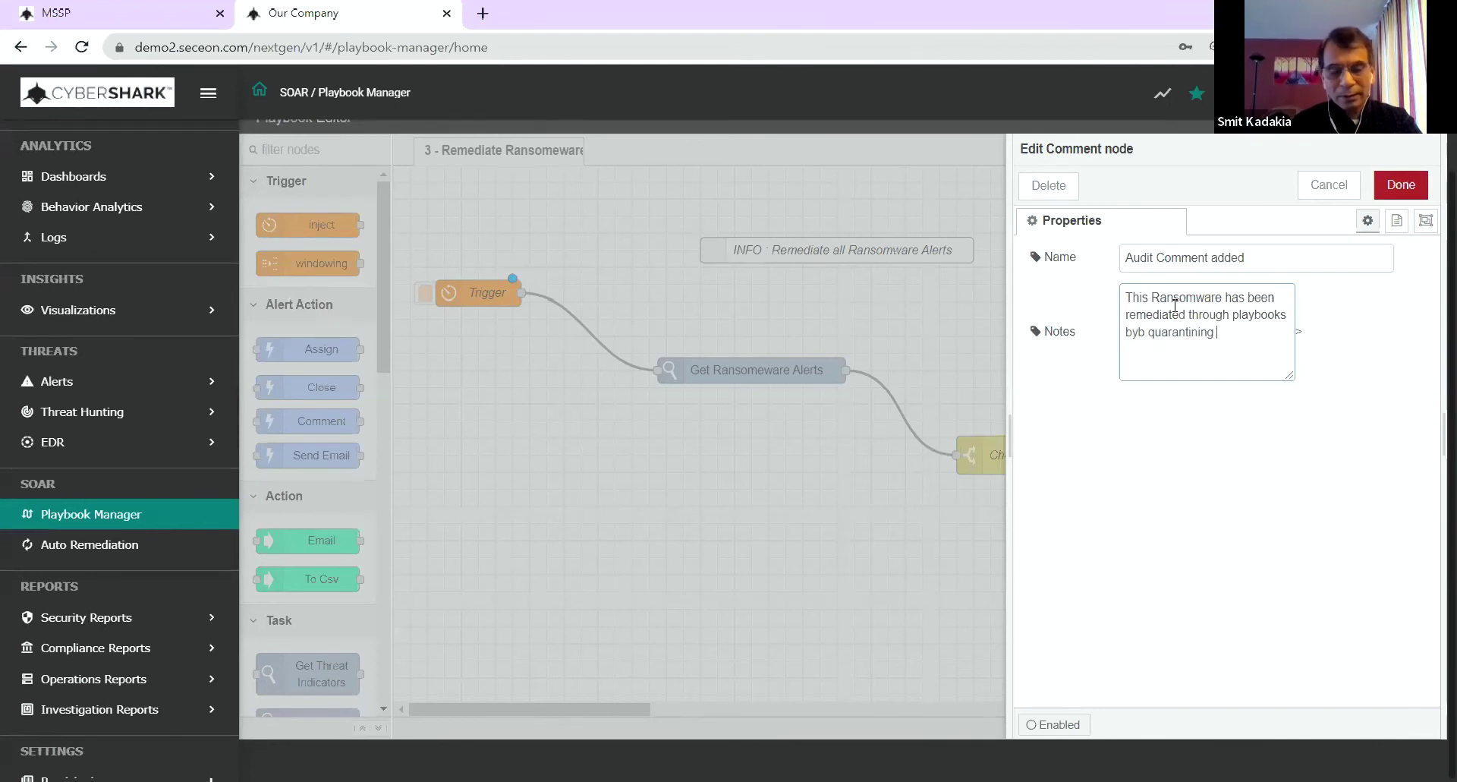
pyautogui.write('the workstation')
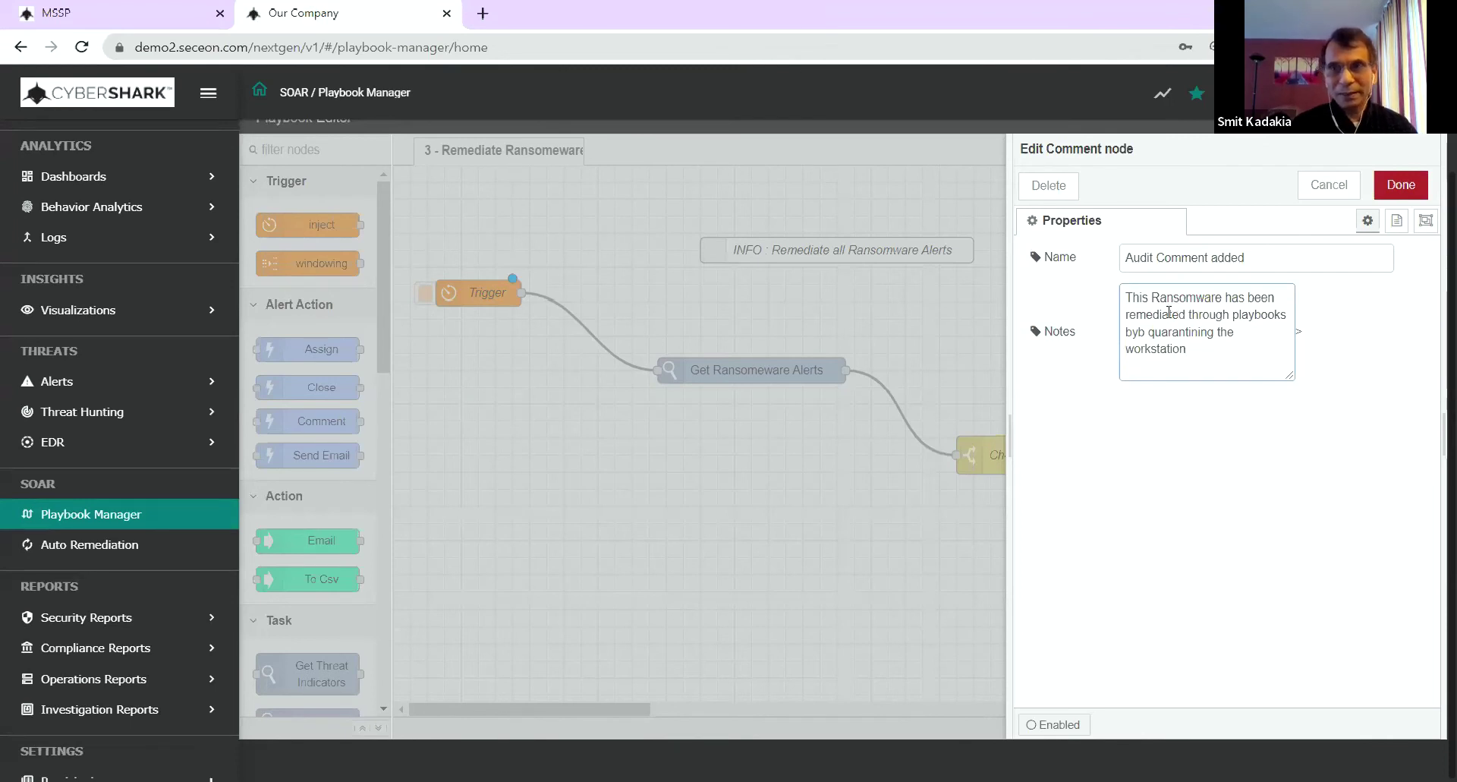
pyautogui.click(1401, 186)
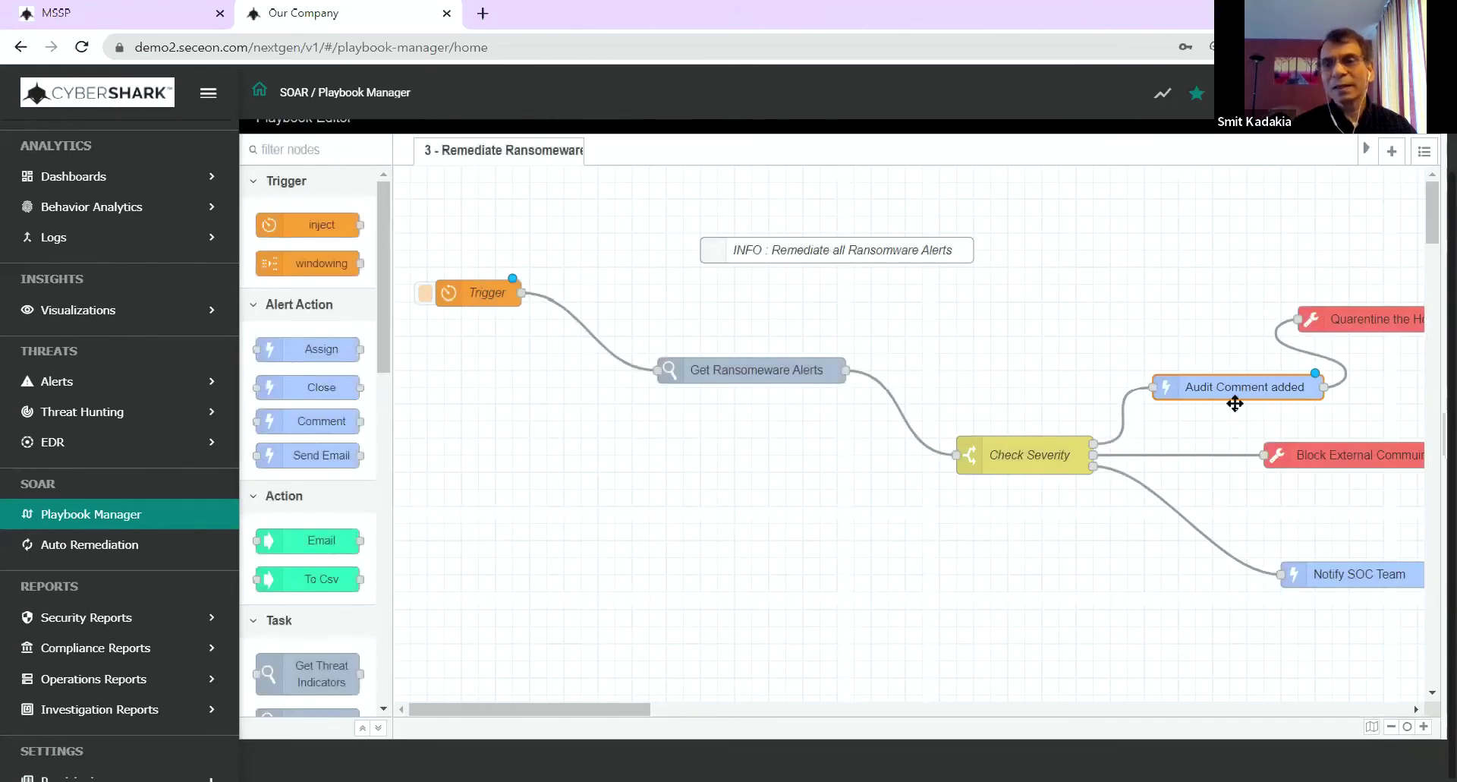
pyautogui.moveTo(1235, 403); pyautogui.dragTo(1207, 391)
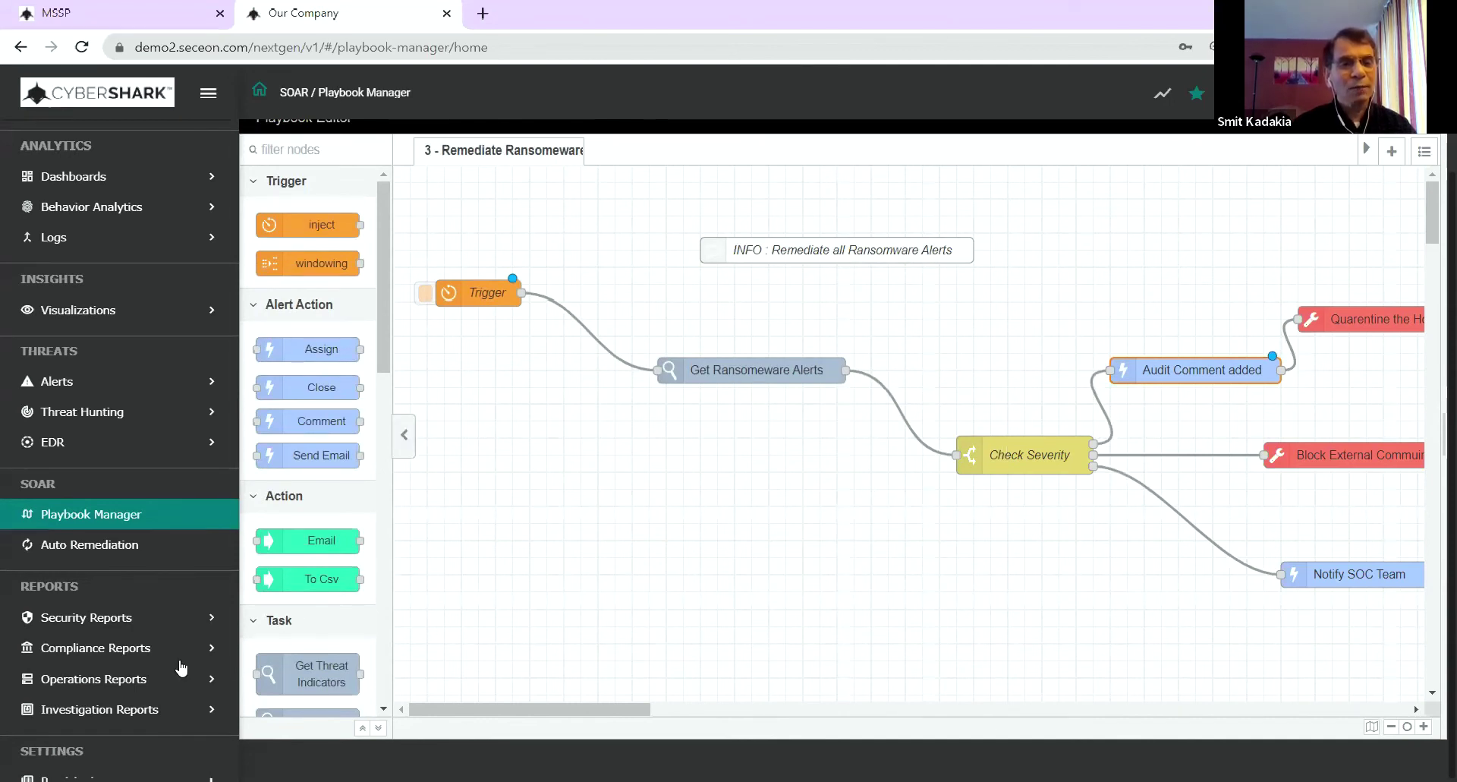
# Step: Go to the Security Posture report and generate it for 1/2/2022 until 1/25/2022
pyautogui.scroll(-3, 150, 591)
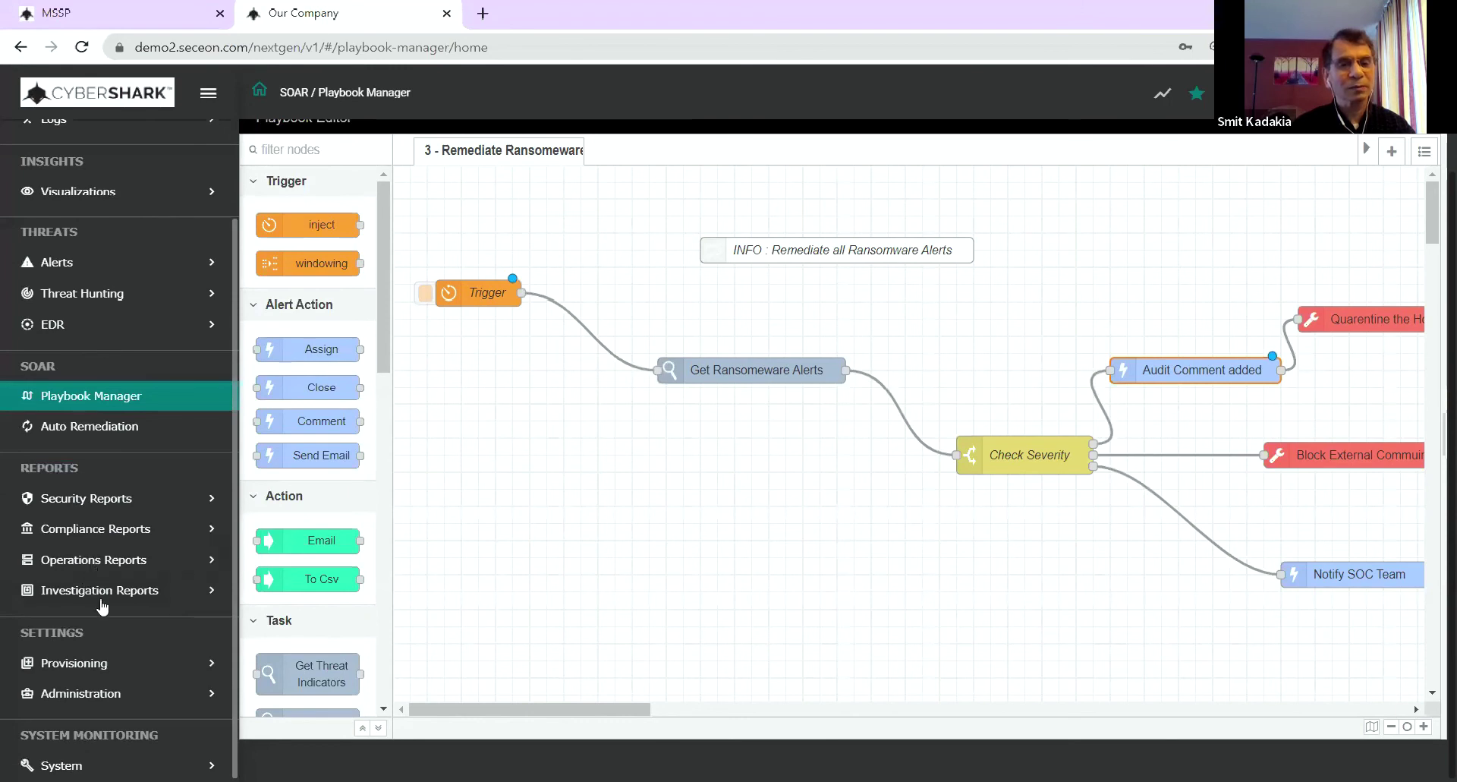
pyautogui.click(117, 503)
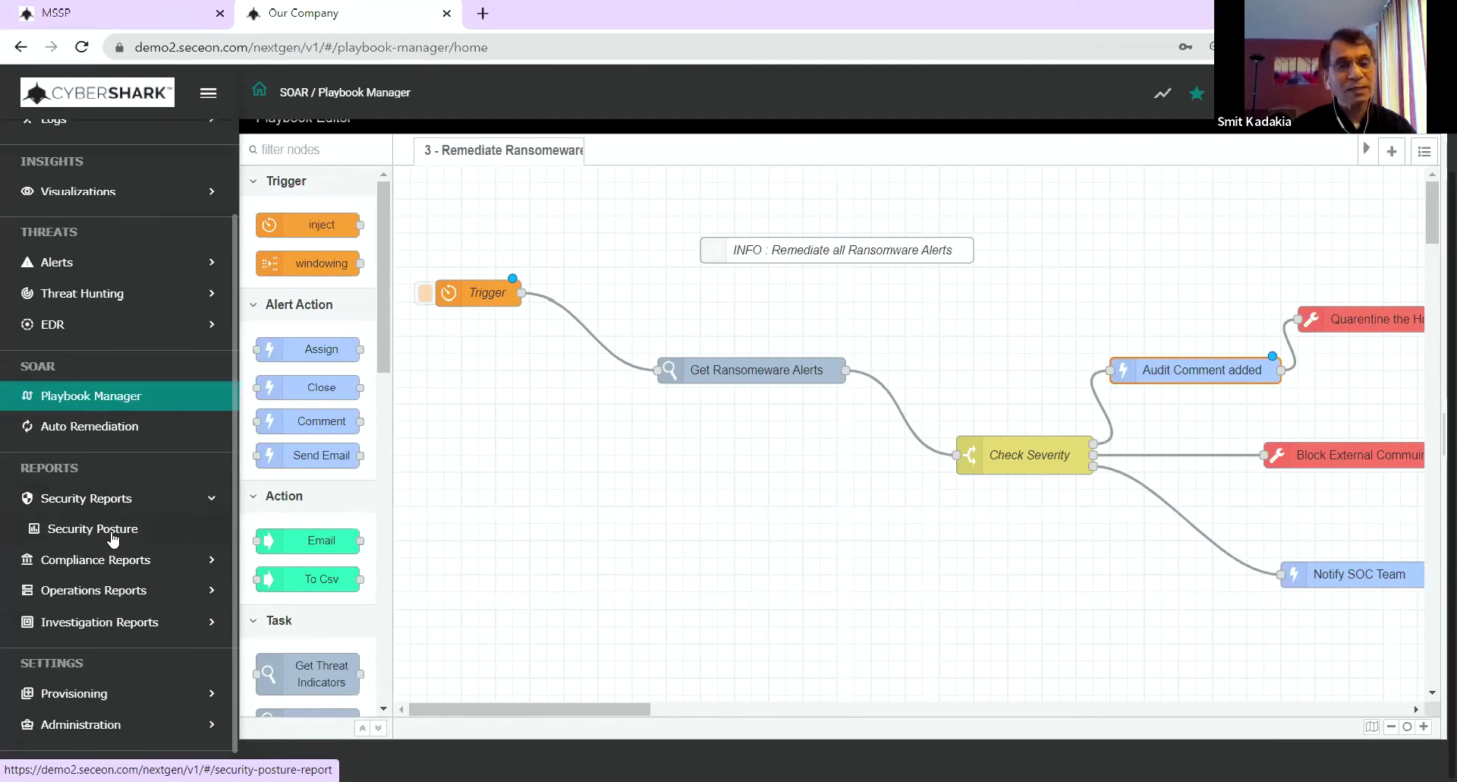
pyautogui.click(111, 536)
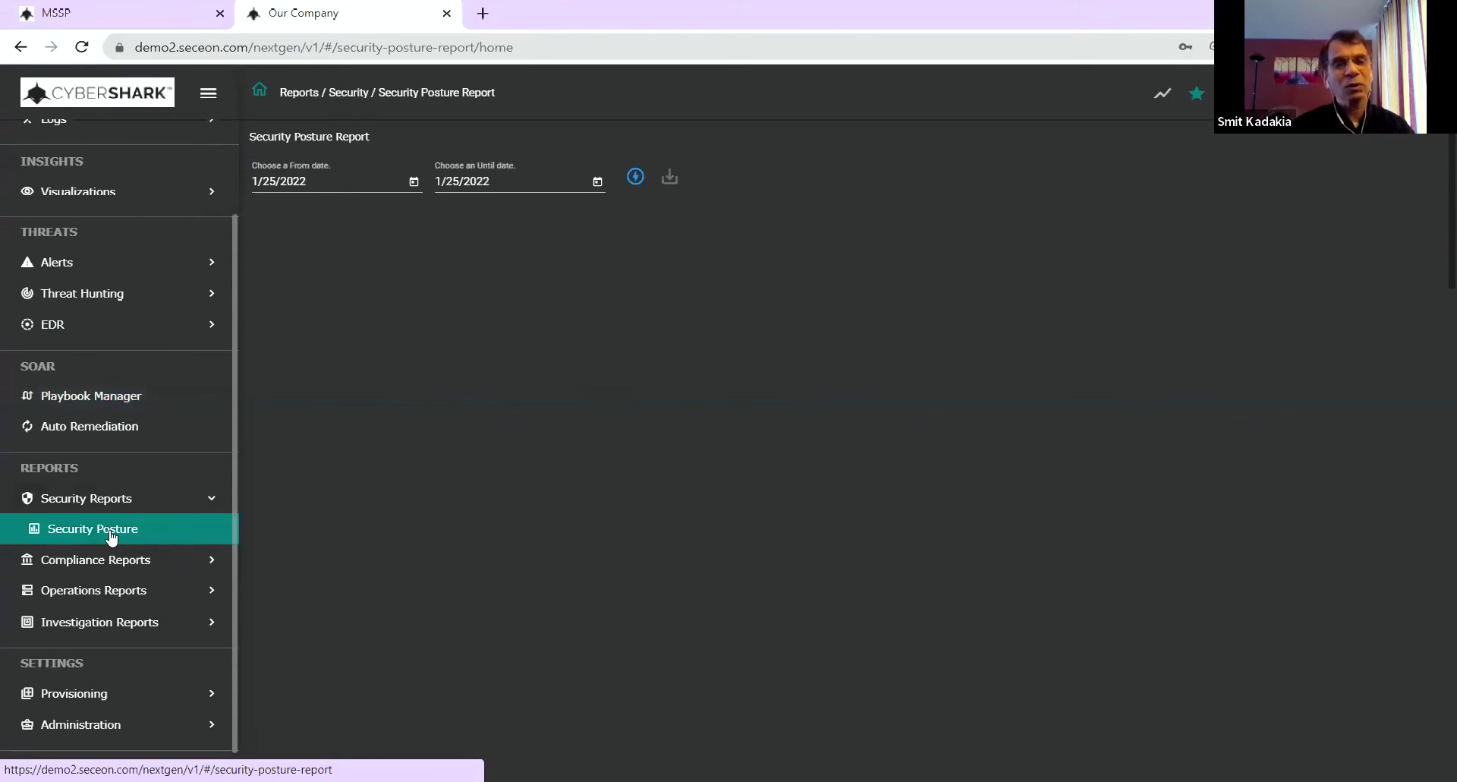
pyautogui.click(414, 182)
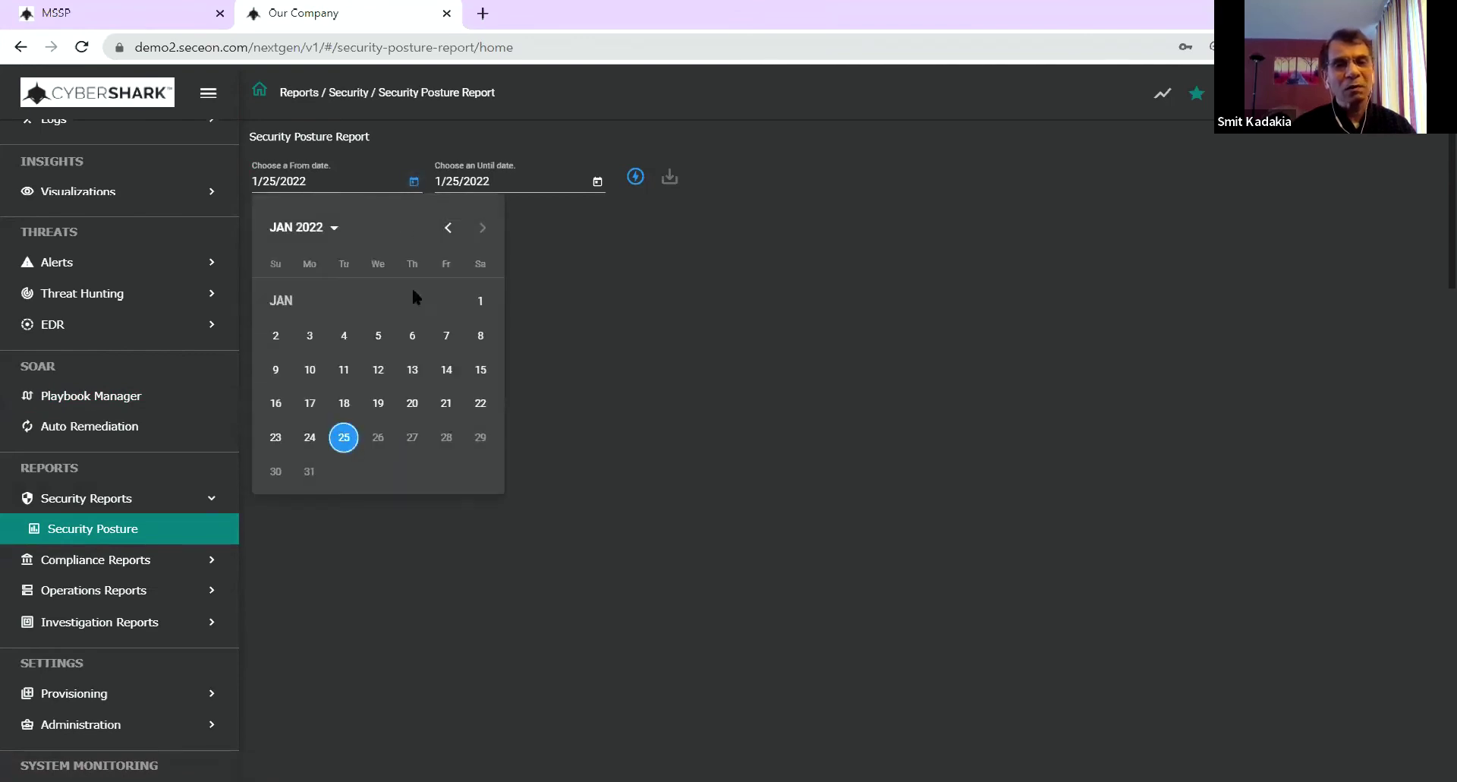
pyautogui.click(274, 338)
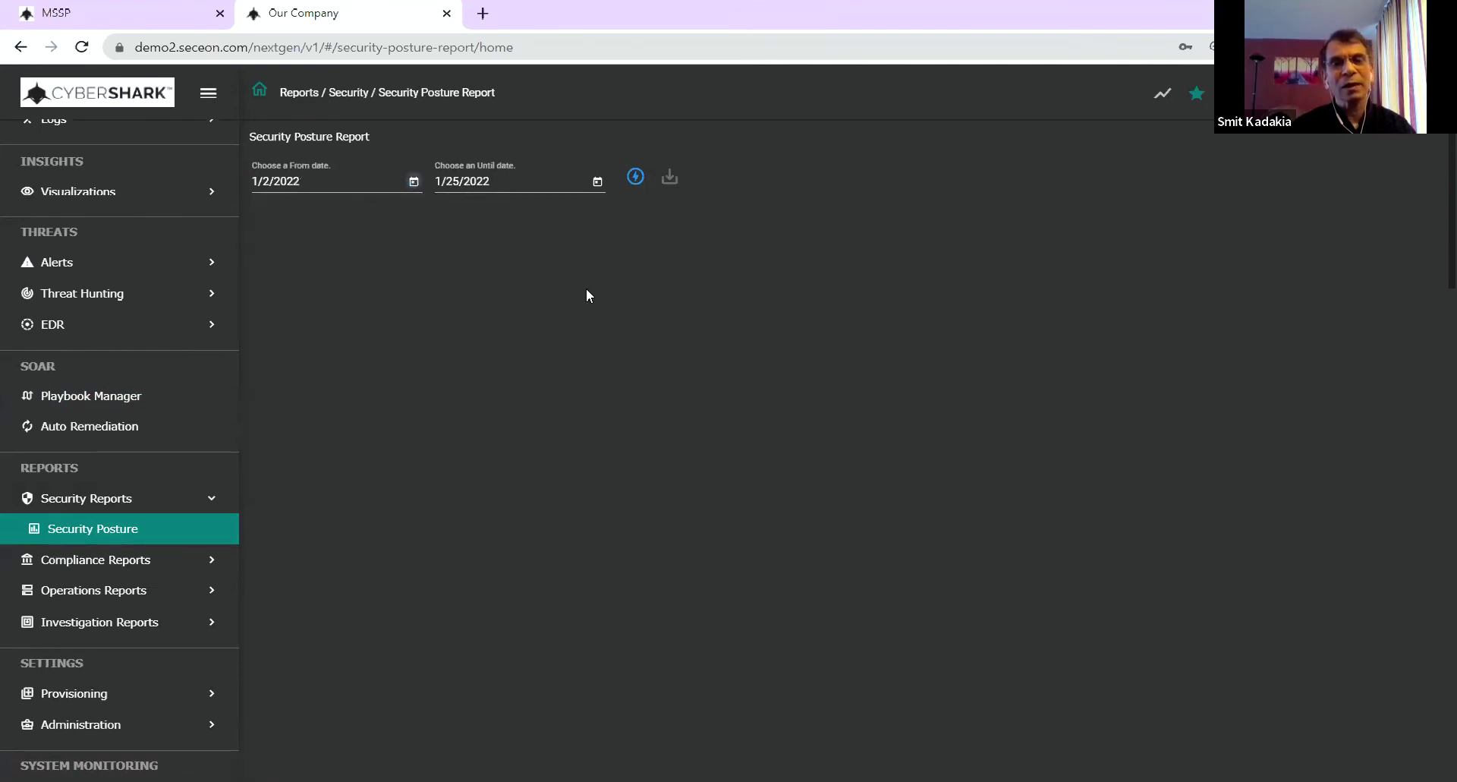
pyautogui.click(636, 179)
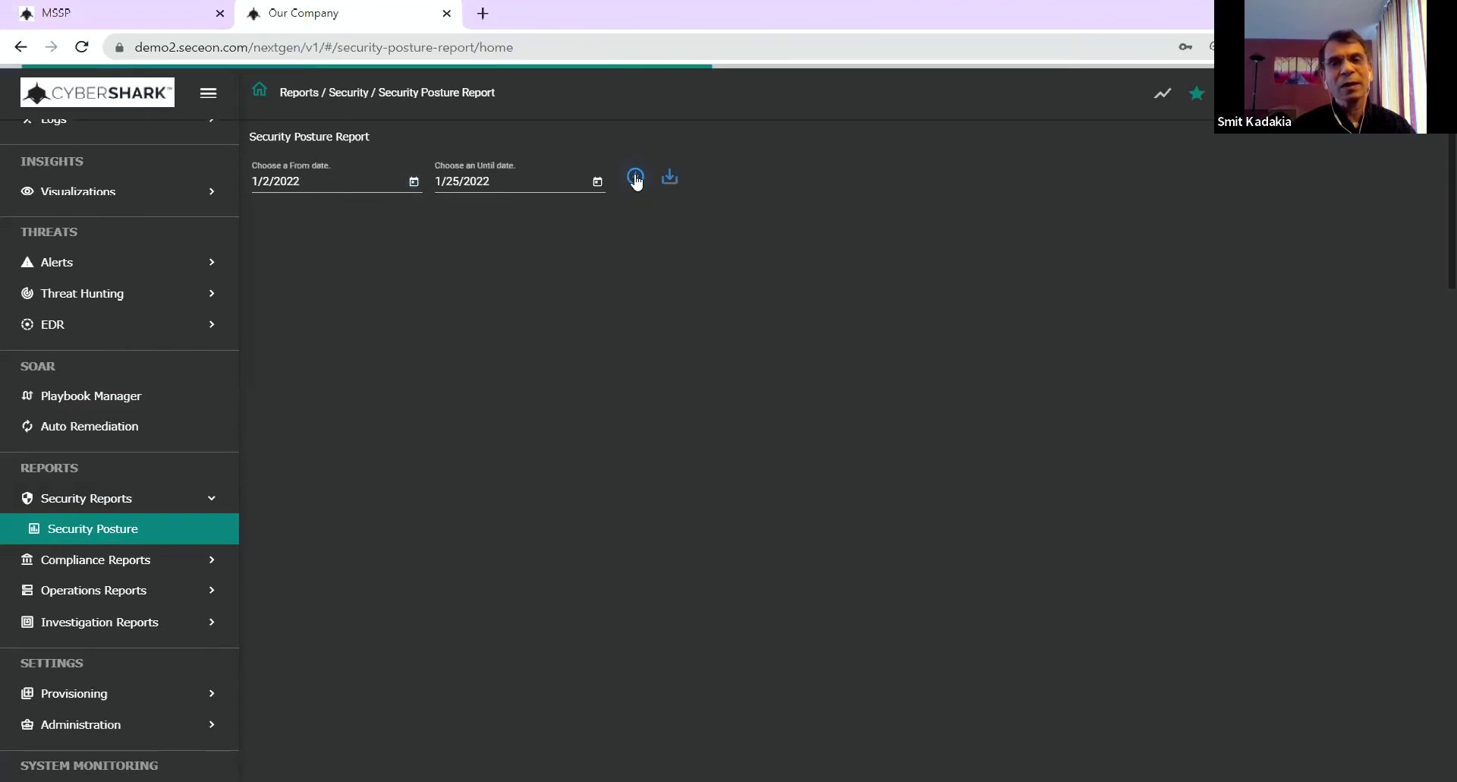